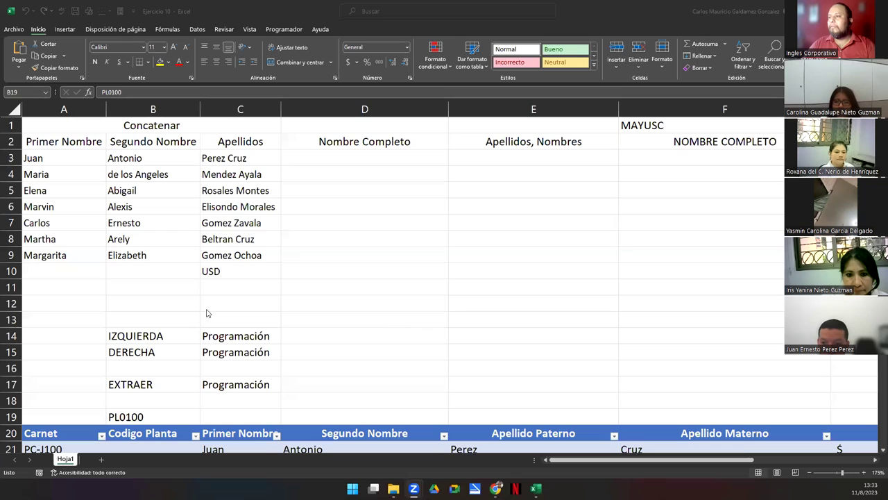
# Examine the name columns and the Nombre Completo, Apellidos, Nombres, MAYUSC and minusc headings of the exercise
pyautogui.click(546, 461)
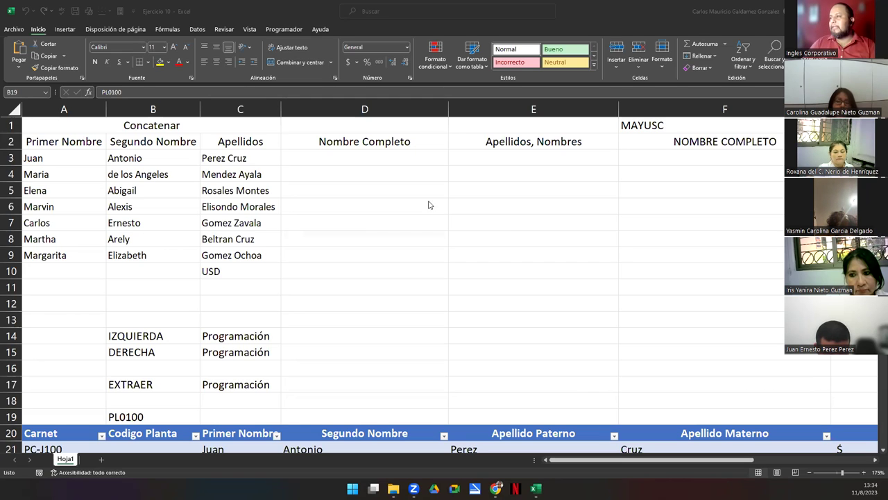
pyautogui.click(512, 161)
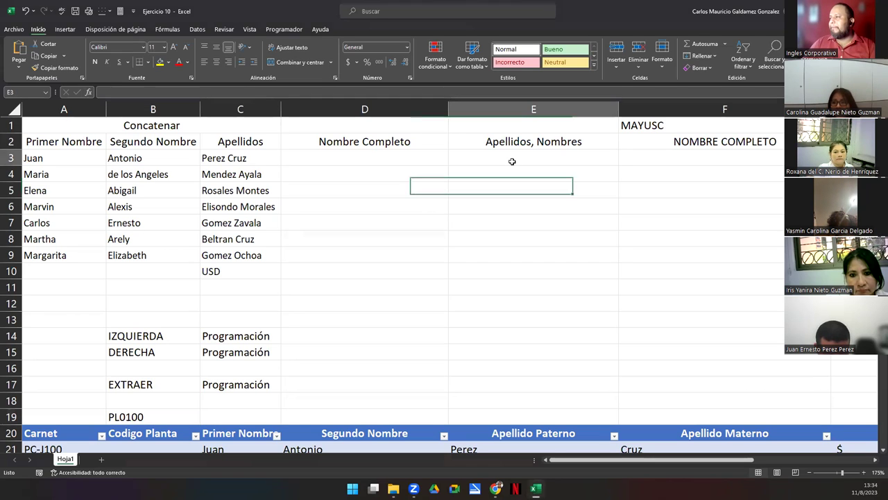
pyautogui.click(718, 157)
pyautogui.click(437, 158)
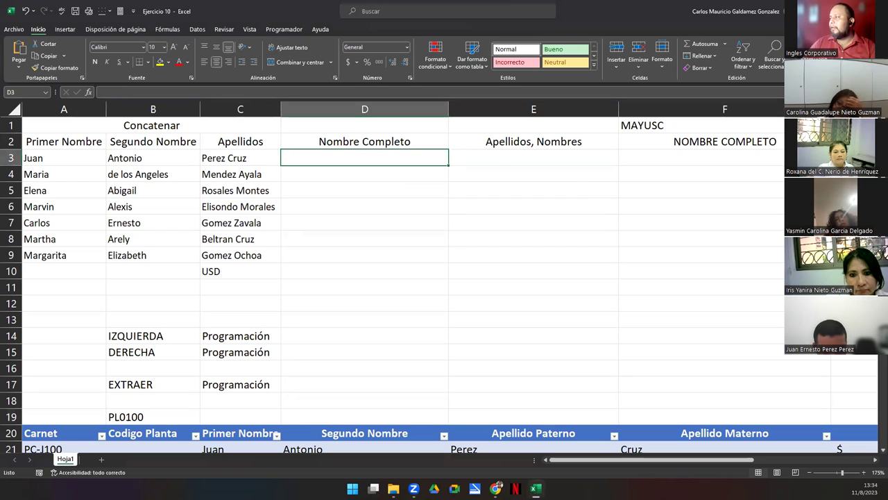
pyautogui.click(843, 158)
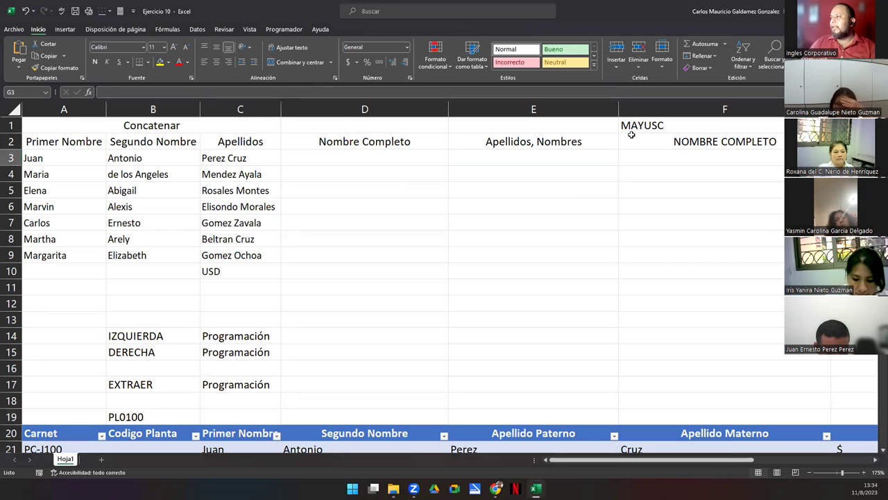
pyautogui.click(340, 164)
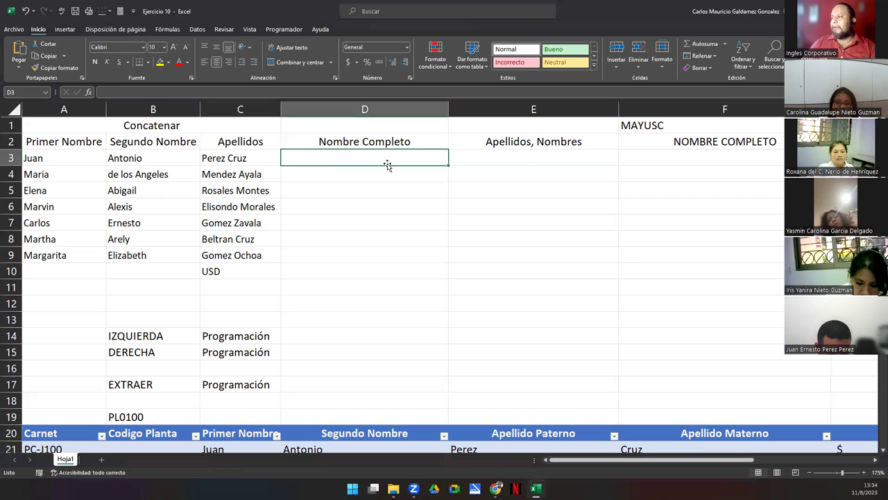
pyautogui.moveTo(61, 164); pyautogui.dragTo(242, 161)
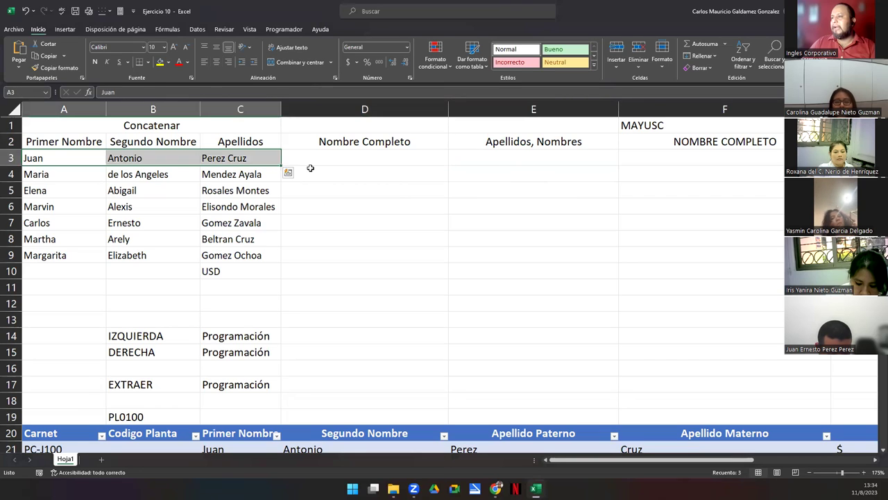
pyautogui.click(506, 161)
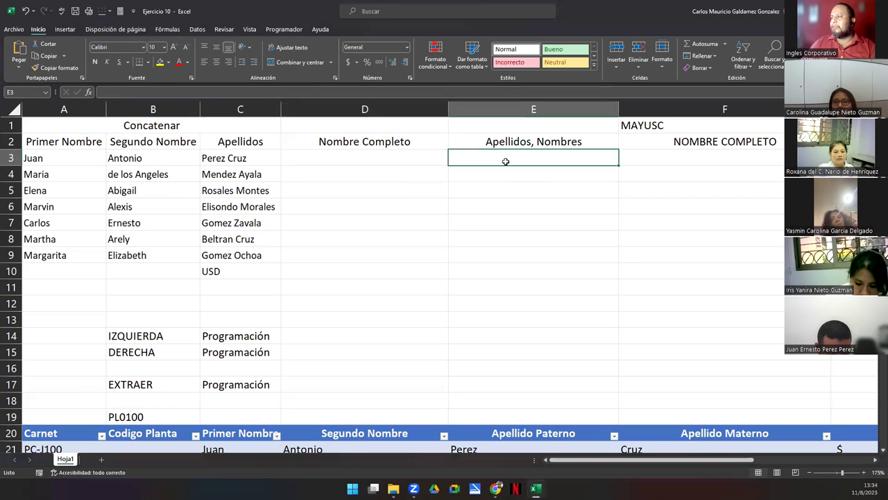
pyautogui.click(707, 166)
pyautogui.click(665, 126)
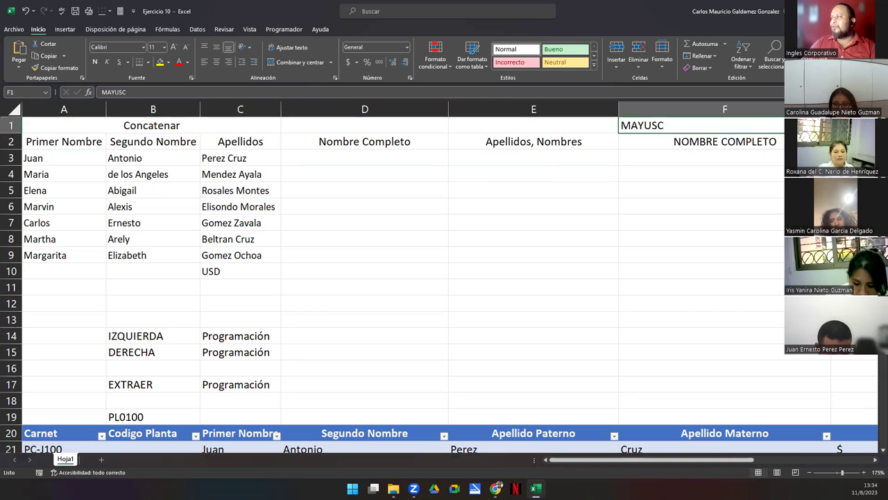
pyautogui.click(805, 142)
pyautogui.press('Left')
pyautogui.press('Left')
pyautogui.click(685, 143)
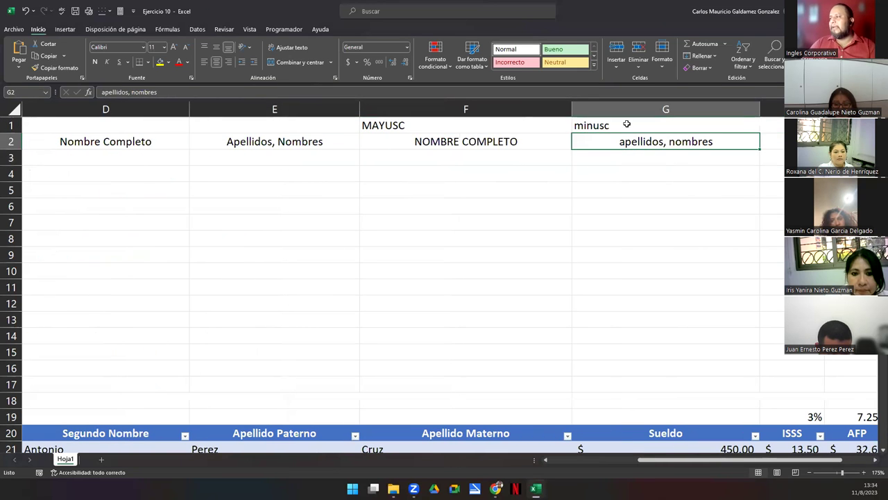
pyautogui.moveTo(625, 124); pyautogui.dragTo(629, 140)
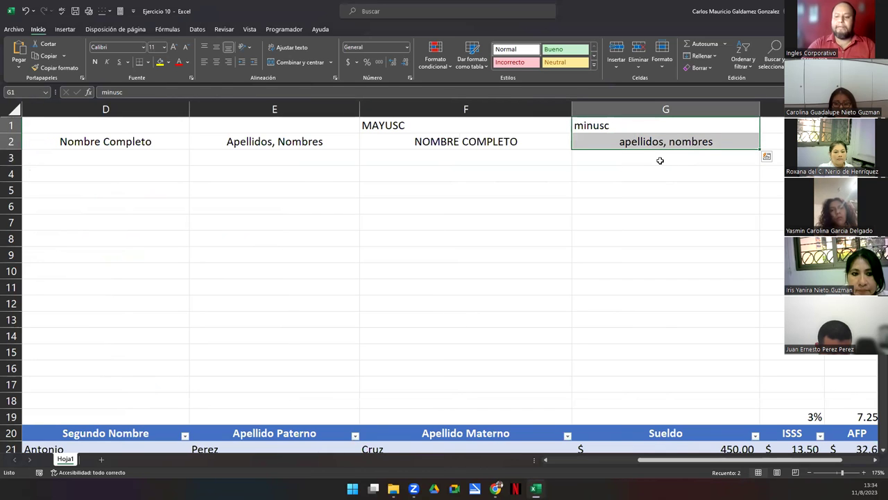
# Enter the formula =CONCATENAR(A3;B3;C3) in D3, under Nombre Completo, to join both first names and the surnames
pyautogui.press('Down')
pyautogui.press('Home')
pyautogui.press('Right')
pyautogui.press('Right')
pyautogui.press('Right')
pyautogui.press('Right')
pyautogui.press('Down')
pyautogui.press('Left')
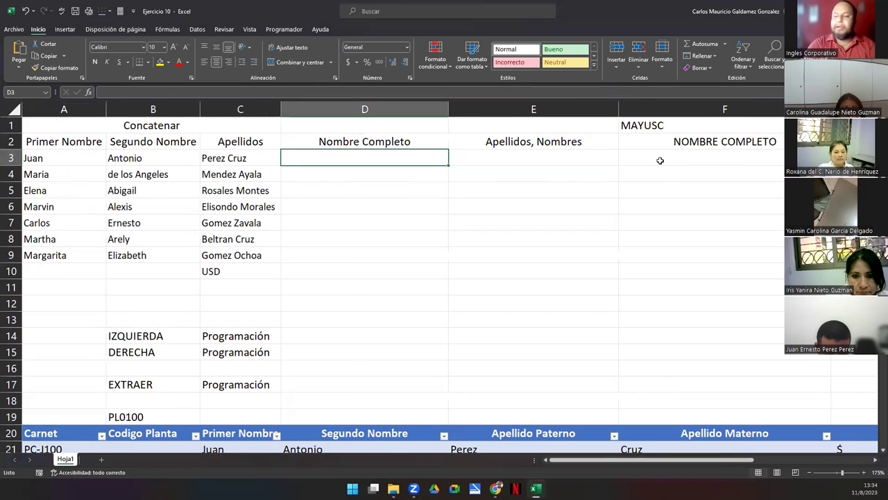
pyautogui.write('=')
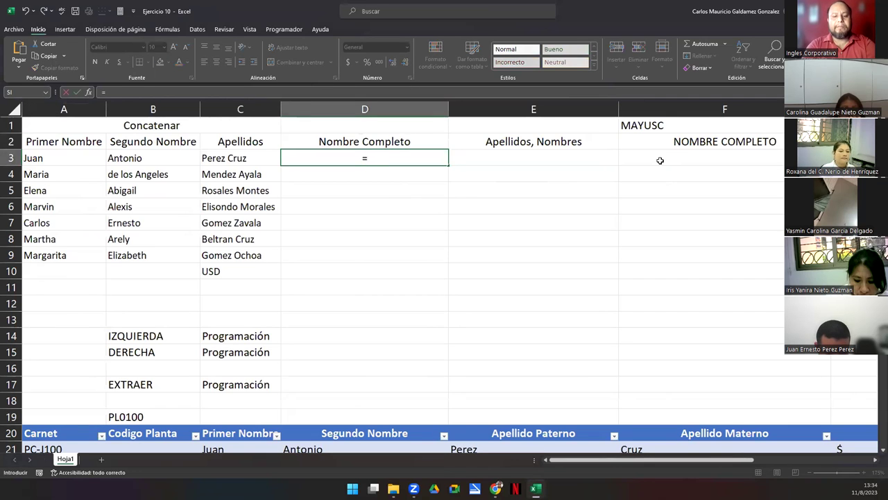
pyautogui.write('concate')
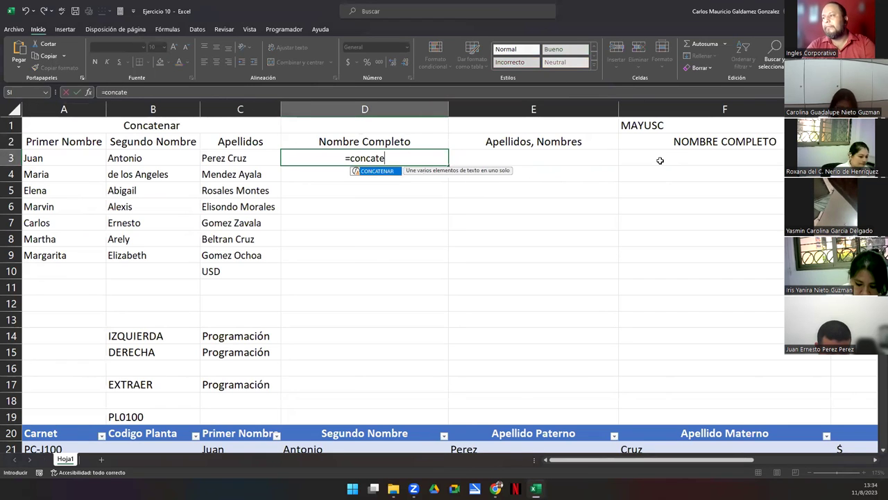
pyautogui.press('Tab')
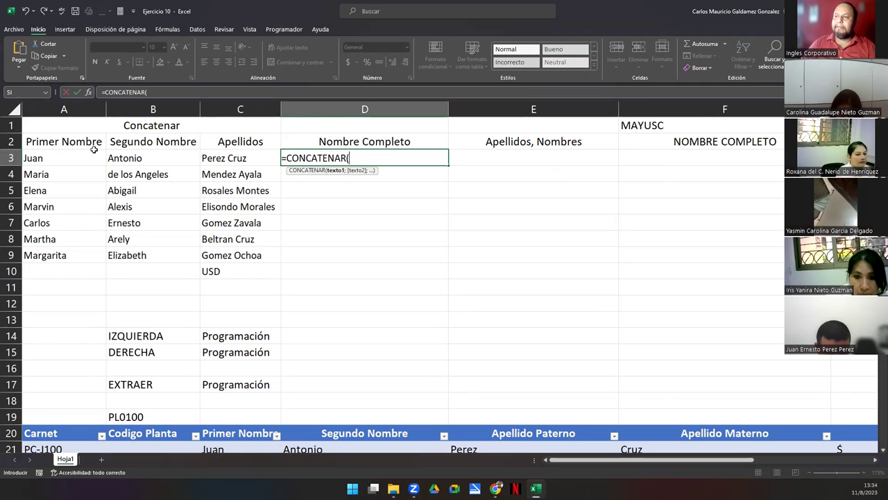
pyautogui.moveTo(79, 158); pyautogui.dragTo(80, 158)
pyautogui.write(';')
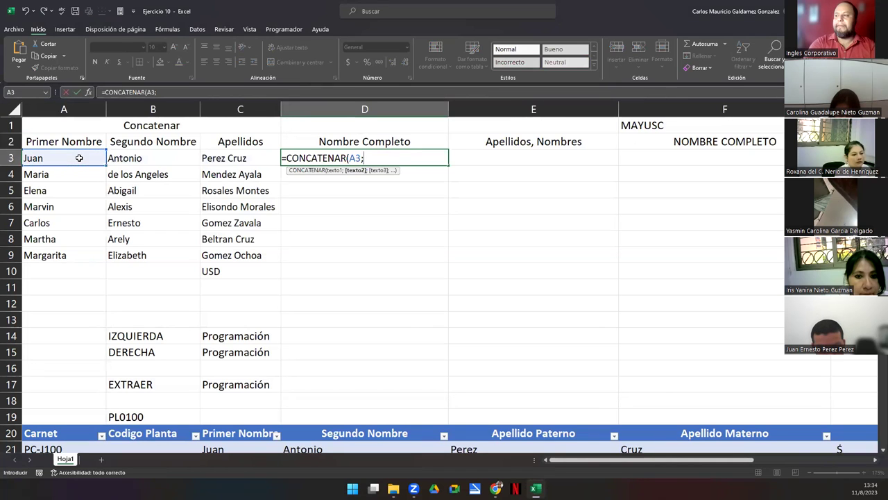
pyautogui.click(151, 157)
pyautogui.write(';')
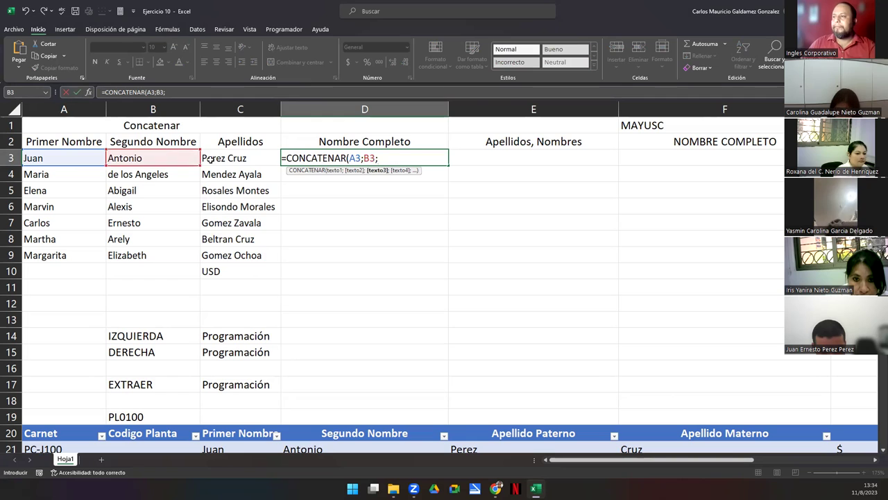
pyautogui.click(214, 158)
pyautogui.write(')')
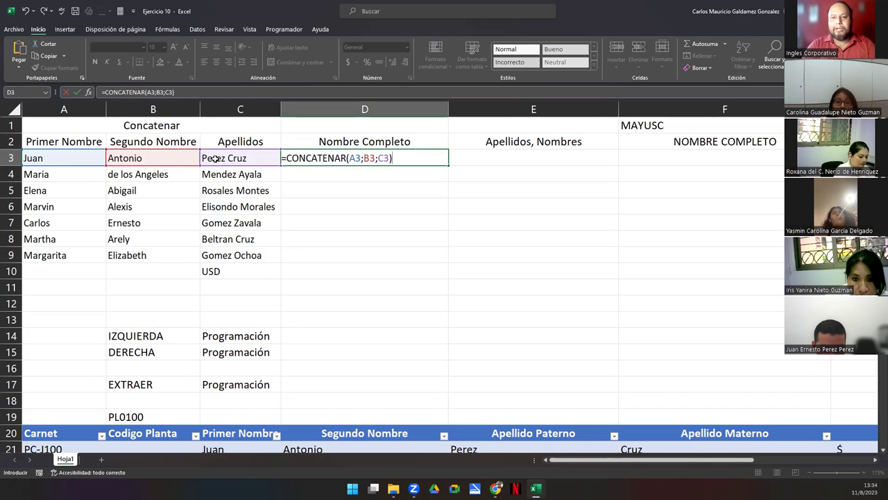
pyautogui.press('Return')
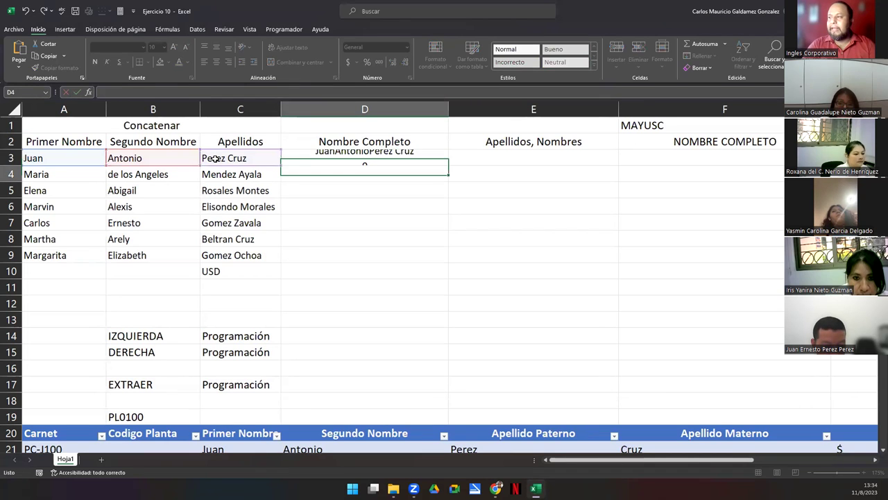
pyautogui.press('Up')
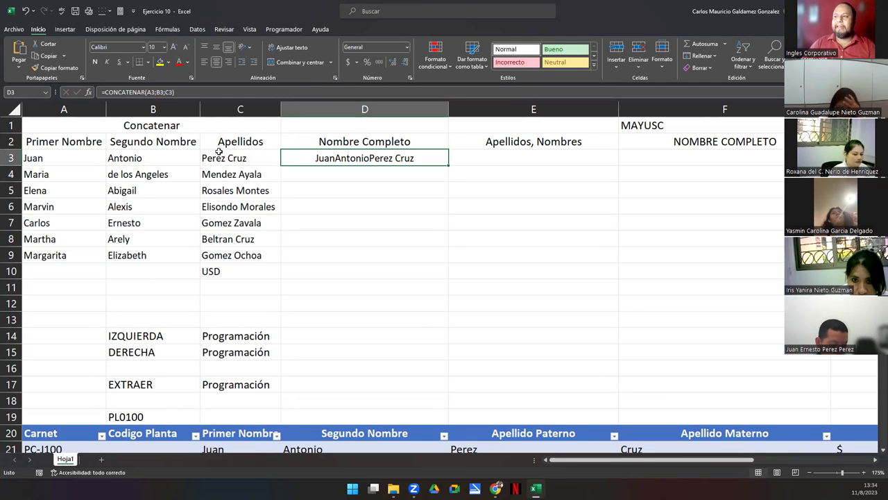
pyautogui.moveTo(223, 158); pyautogui.dragTo(236, 256)
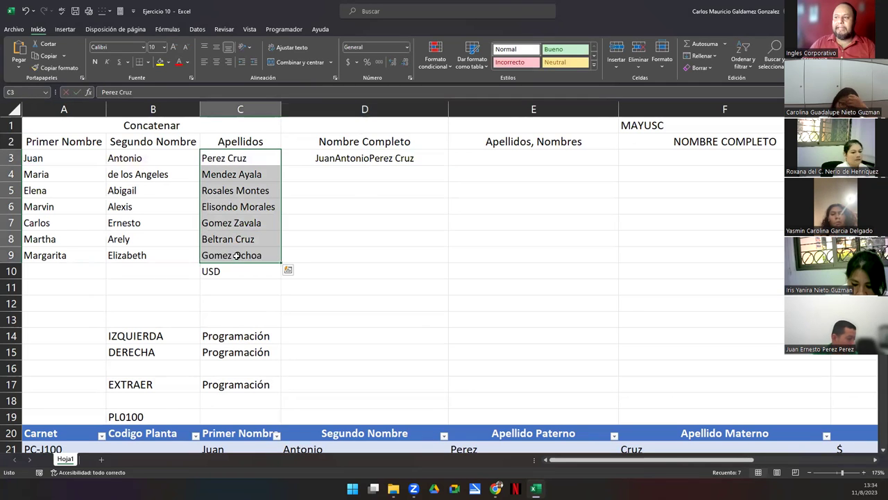
pyautogui.moveTo(78, 155); pyautogui.dragTo(155, 158)
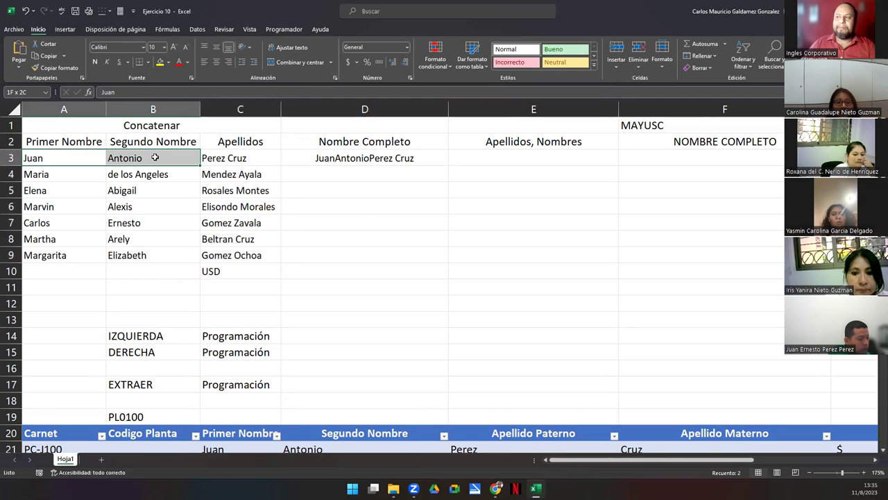
# Insert a quoted space " " as an extra argument between A3 and B3 in the CONCATENAR formula of D3
pyautogui.click(345, 161)
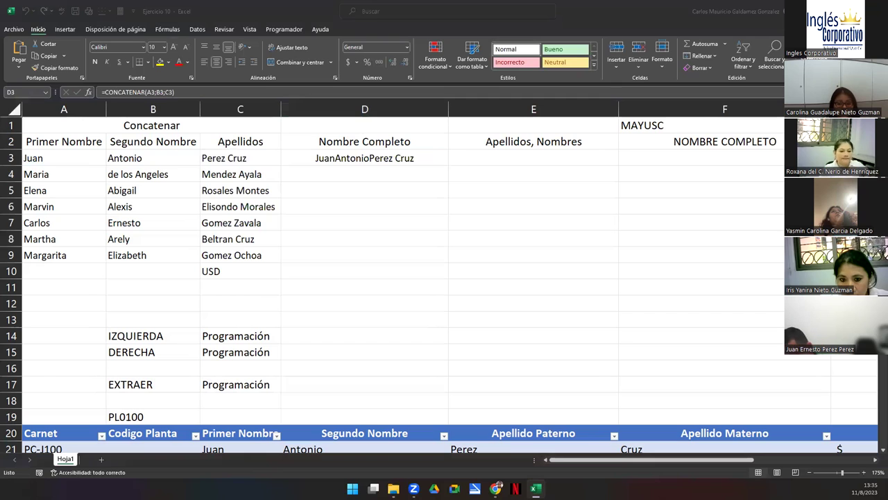
pyautogui.click(383, 155)
pyautogui.doubleClick(383, 156)
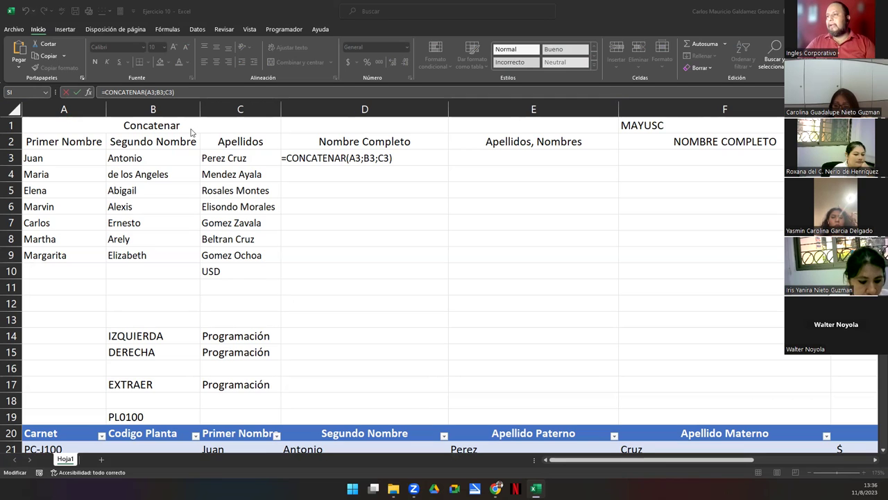
pyautogui.click(363, 184)
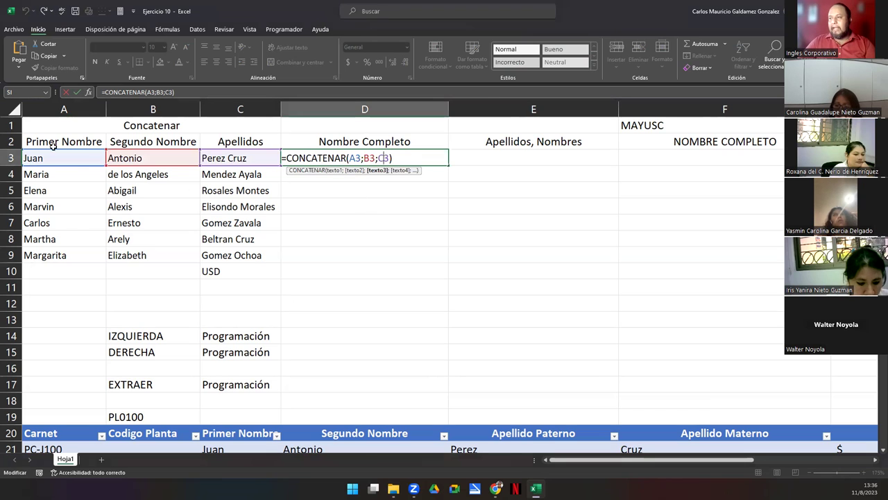
pyautogui.click(370, 169)
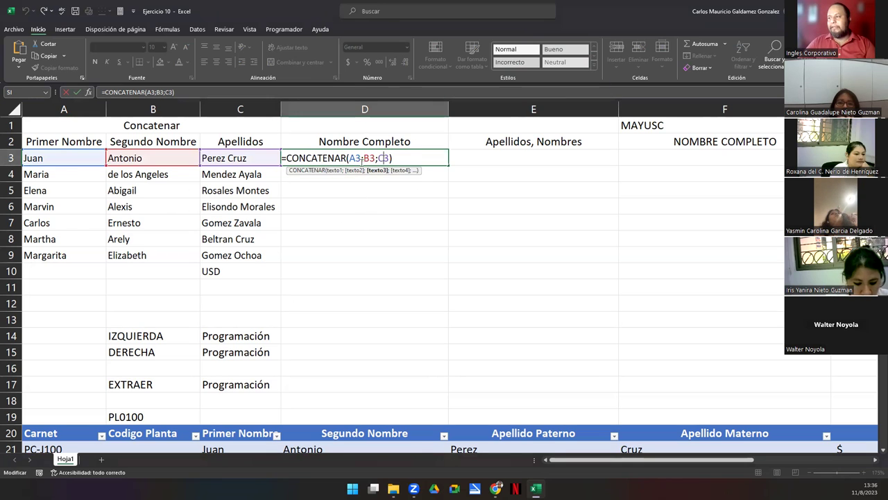
pyautogui.click(359, 159)
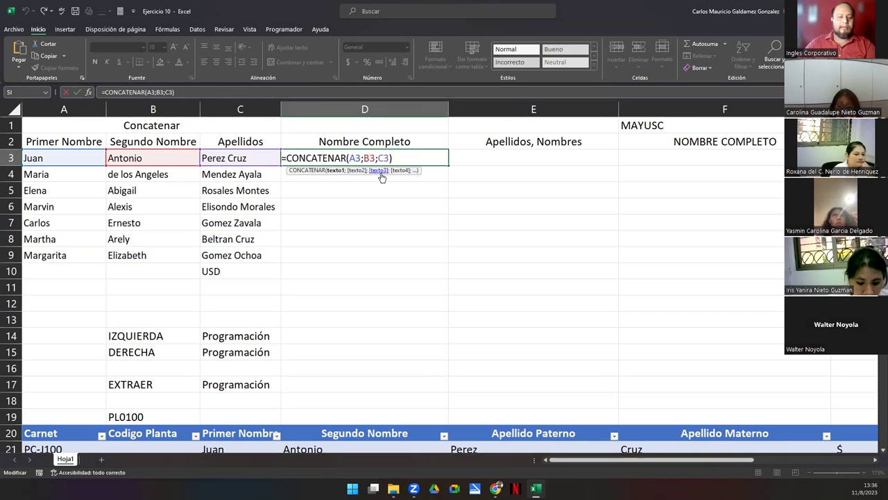
pyautogui.write('"')
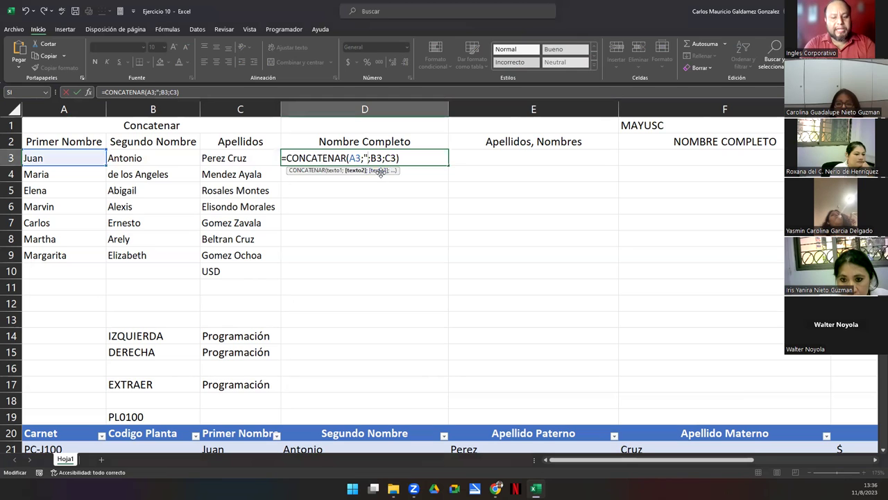
pyautogui.write(' "')
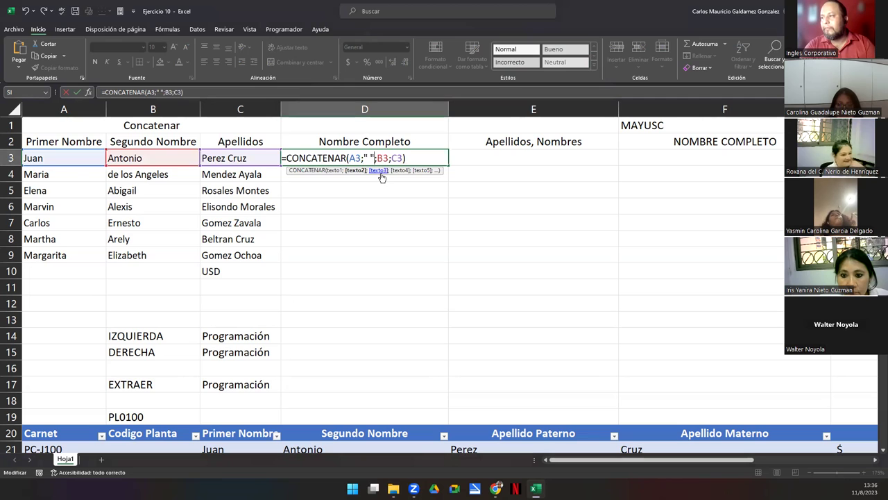
pyautogui.press('Return')
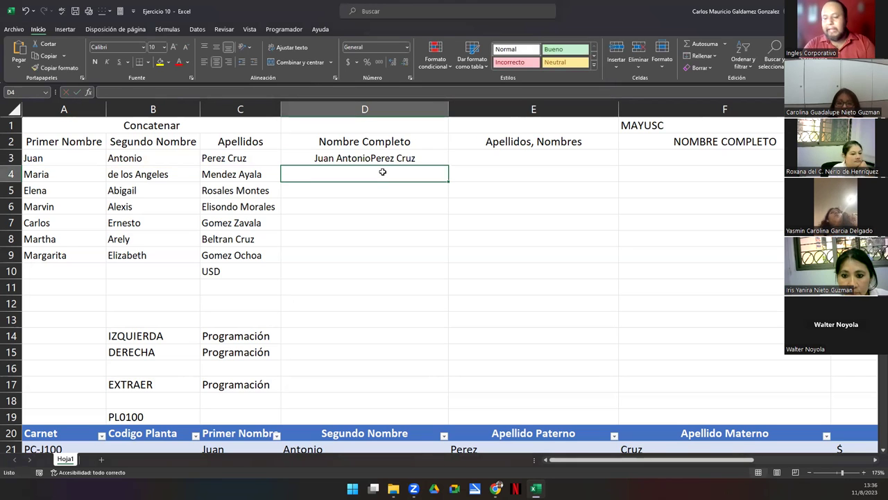
# Add another quoted space " " between B3 and C3, making the D3 formula =CONCATENAR(A3;" ";B3;" ";C3)
pyautogui.press('Up')
pyautogui.press('F2')
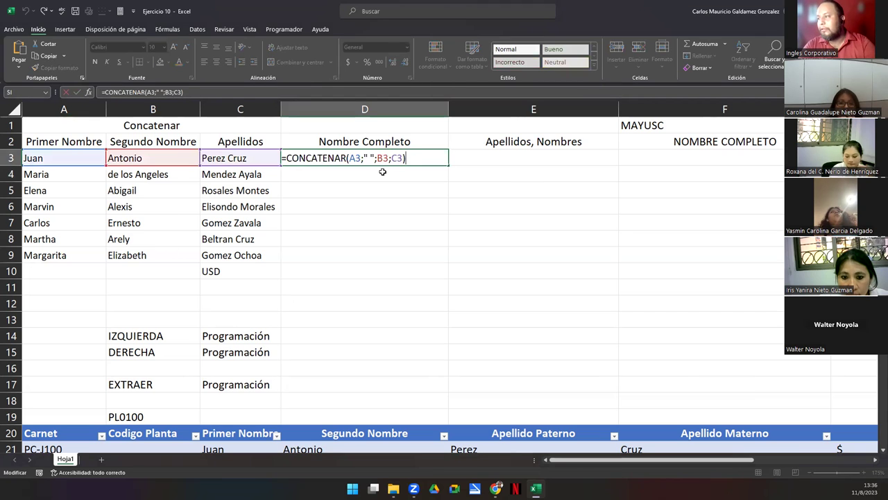
pyautogui.press('Left')
pyautogui.press('Left')
pyautogui.press('Left')
pyautogui.press('Left')
pyautogui.press('Left')
pyautogui.press('Left')
pyautogui.press('Left')
pyautogui.press('Left')
pyautogui.press('Left')
pyautogui.press('Left')
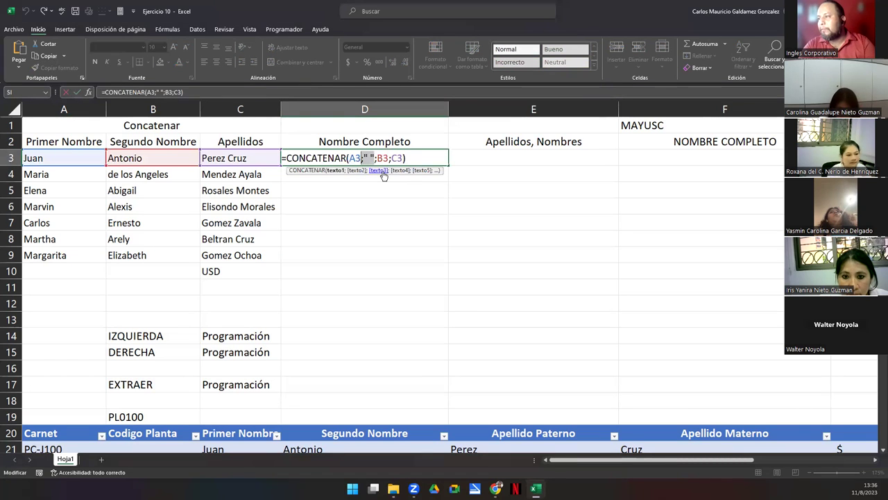
pyautogui.click(384, 176)
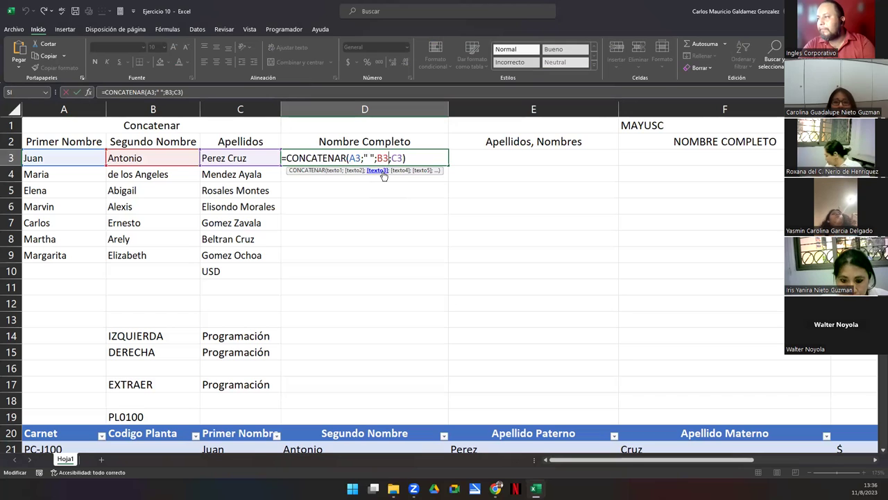
pyautogui.write(';" "')
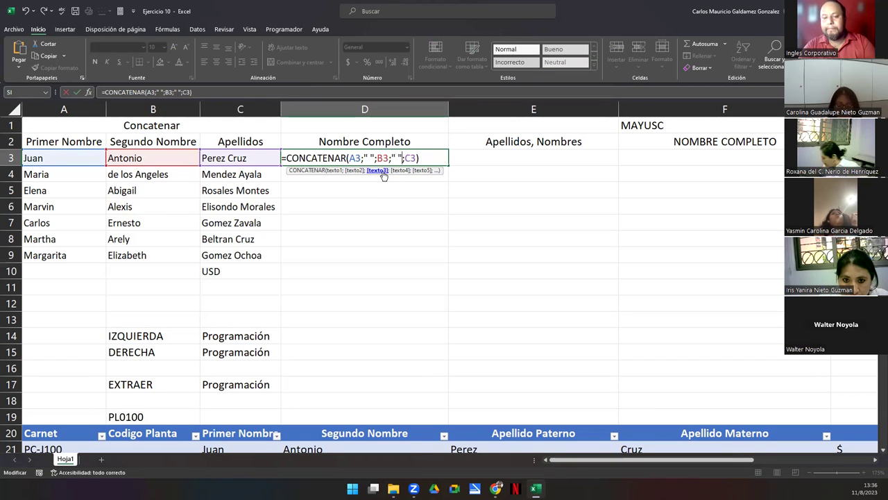
pyautogui.press('Return')
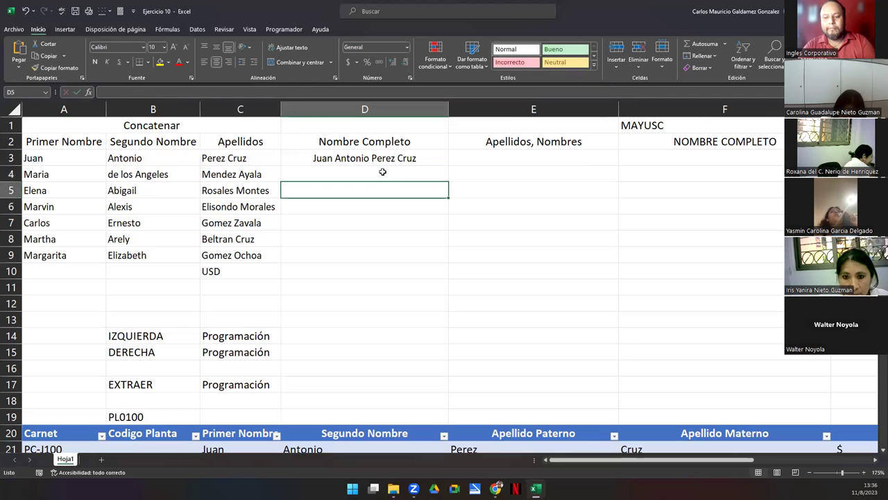
# Review the arguments of the CONCATENAR formula in D3
pyautogui.press('Up')
pyautogui.press('F2')
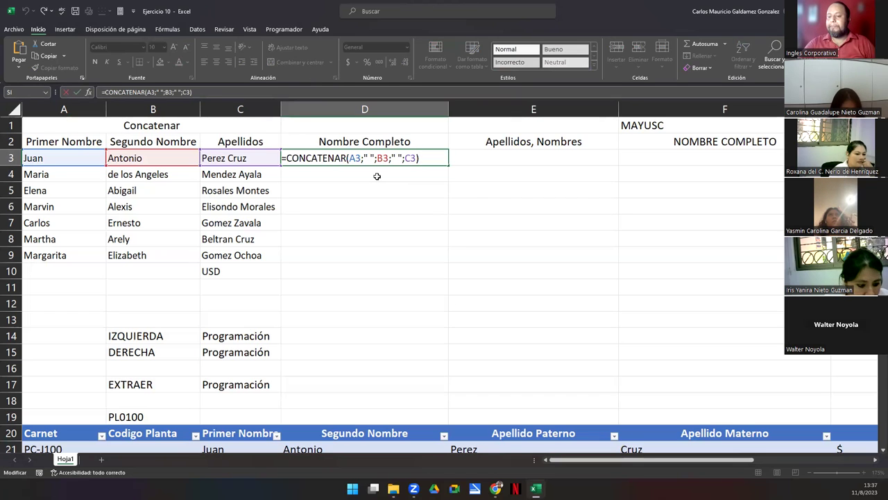
pyautogui.press('Return')
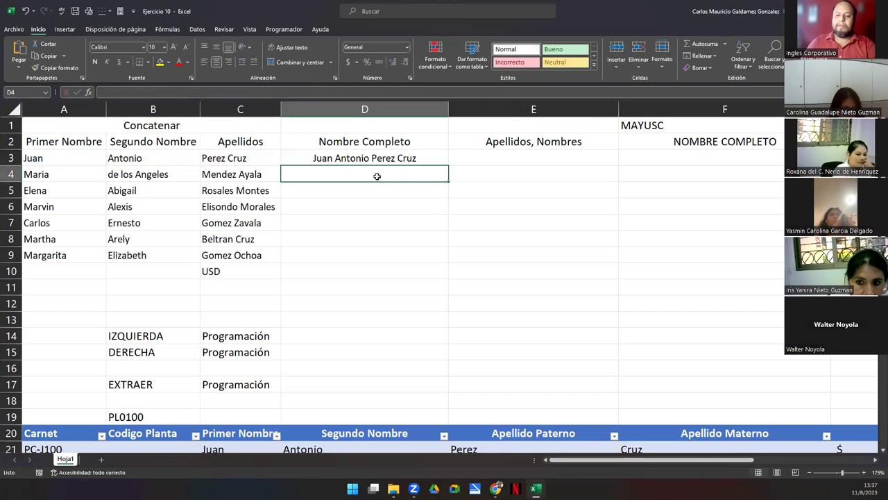
# Enter the formula =CONCATENAR(A4;" ";B4;" ";C4) in D4
pyautogui.write('=')
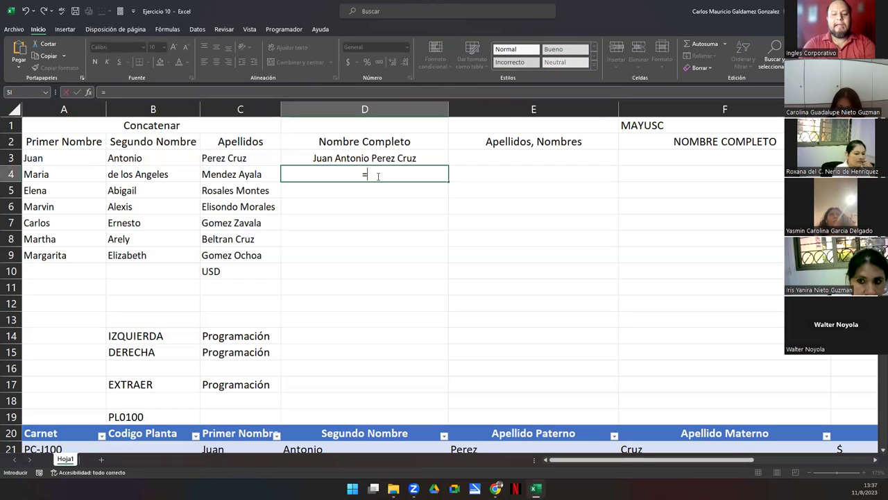
pyautogui.write('concat')
pyautogui.press('Down')
pyautogui.press('Tab')
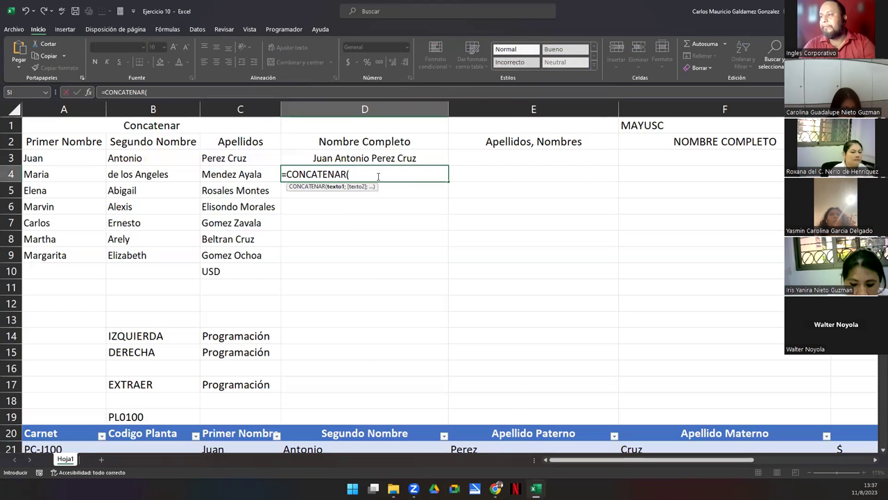
pyautogui.press('Left')
pyautogui.press('Left')
pyautogui.press('Left')
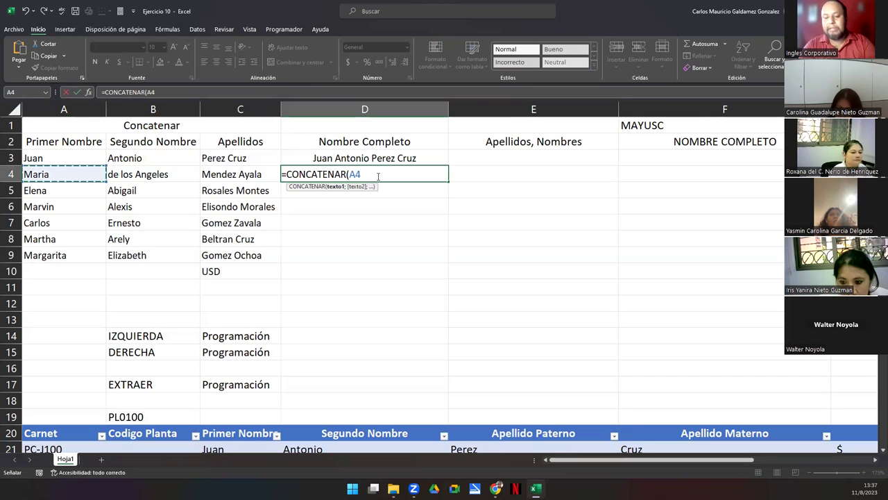
pyautogui.write(';" ";')
pyautogui.press('Left')
pyautogui.press('Left')
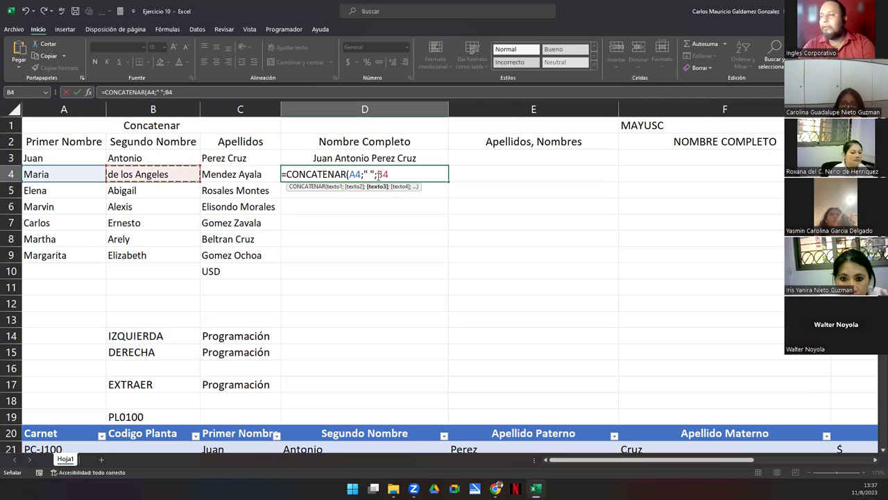
pyautogui.write(';" ";')
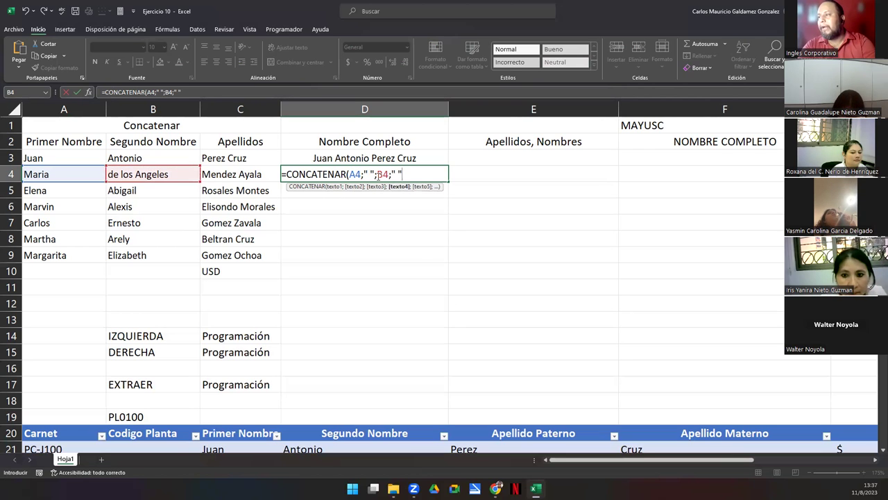
pyautogui.press('Left')
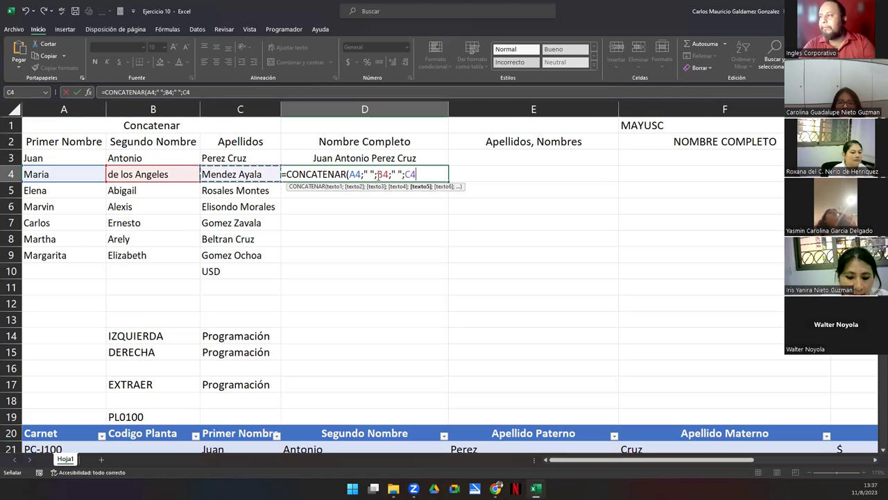
pyautogui.press('Return')
# Check the first name stored in A4 for a stray space at its end
pyautogui.click(376, 176)
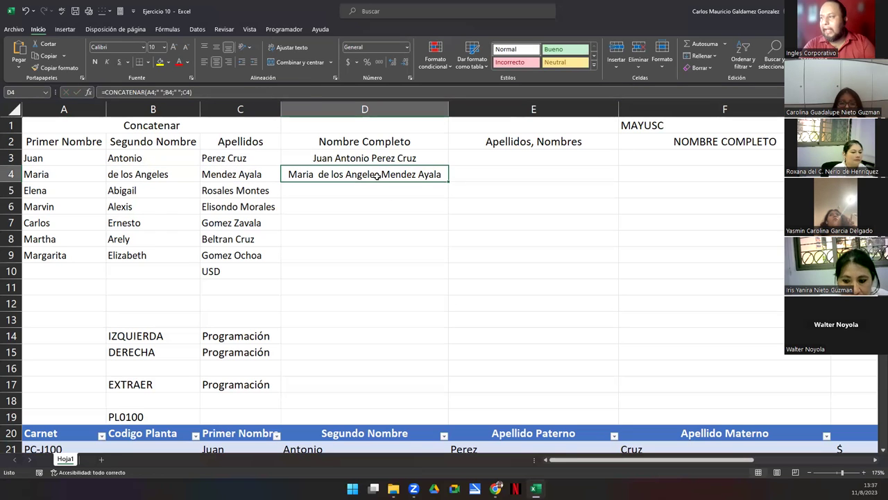
pyautogui.press('Left')
pyautogui.press('Left')
pyautogui.press('Left')
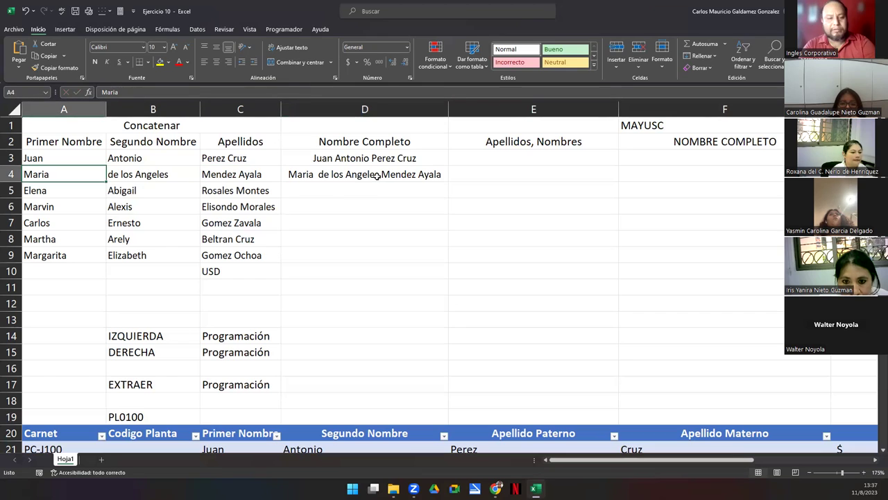
pyautogui.press('F2')
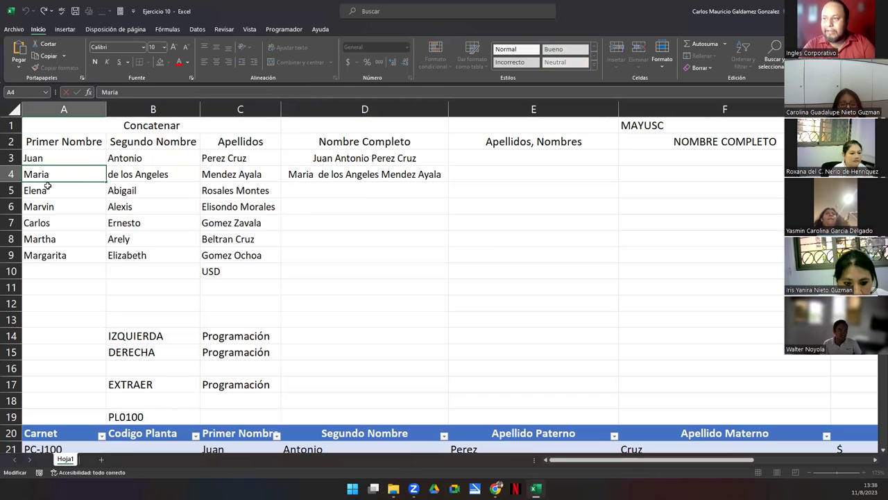
pyautogui.press('Tab')
# Inspect the quoted space between A4 and B4 in D4's formula, leaving the formula as it is
pyautogui.press('Right')
pyautogui.press('Right')
pyautogui.press('Right')
pyautogui.press('Left')
pyautogui.press('F2')
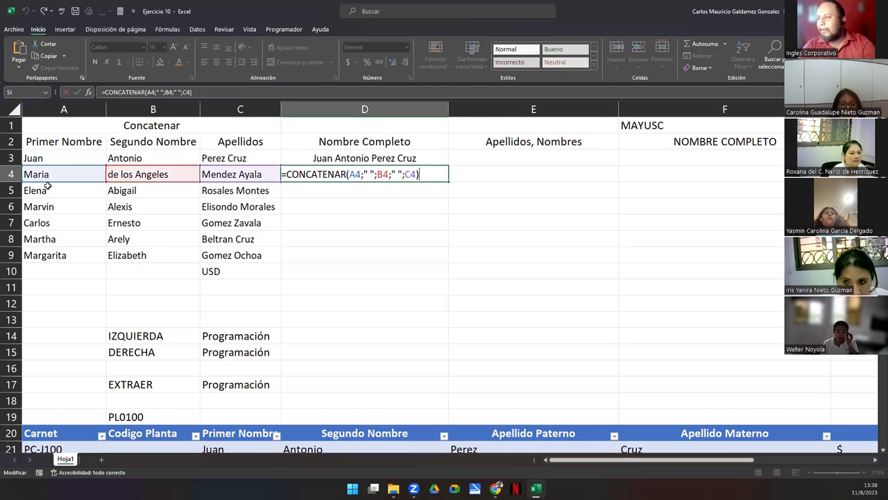
pyautogui.press('Left')
pyautogui.press('Left')
pyautogui.press('Left')
pyautogui.press('Left')
pyautogui.press('Left')
pyautogui.press('Left')
pyautogui.press('Left')
pyautogui.press('Left')
pyautogui.press('Left')
pyautogui.press('Left')
pyautogui.press('Left')
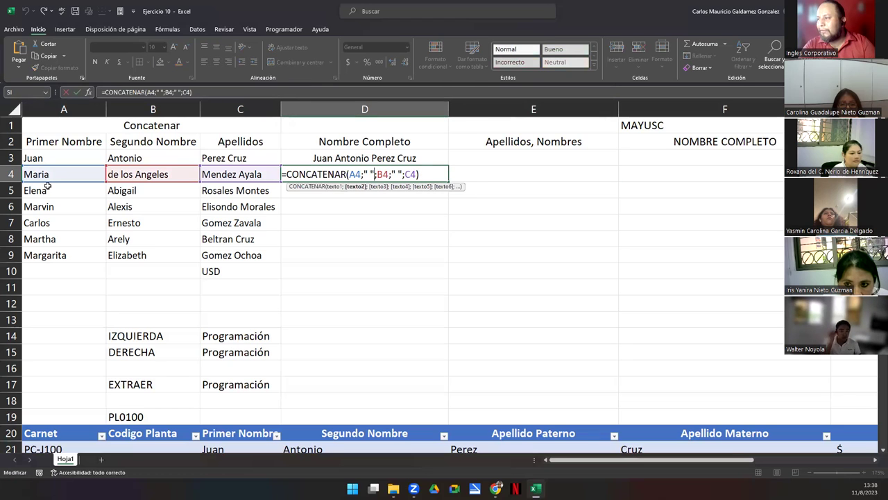
pyautogui.press('Escape')
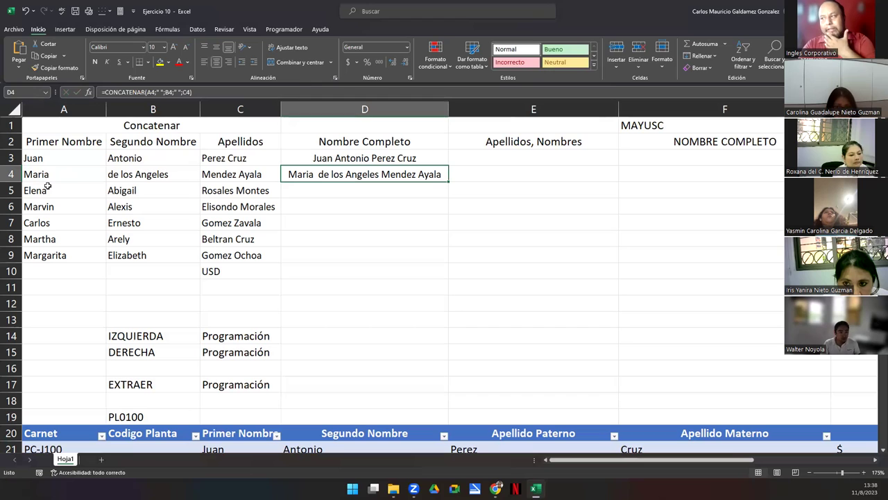
# Remove the trailing space after the first name in A4
pyautogui.press('Left')
pyautogui.press('Left')
pyautogui.press('Left')
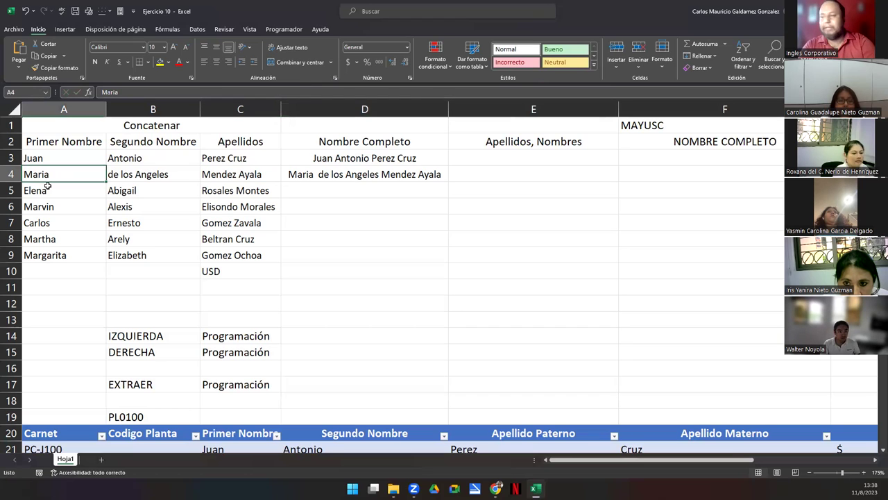
pyautogui.press('F2')
pyautogui.press('Return')
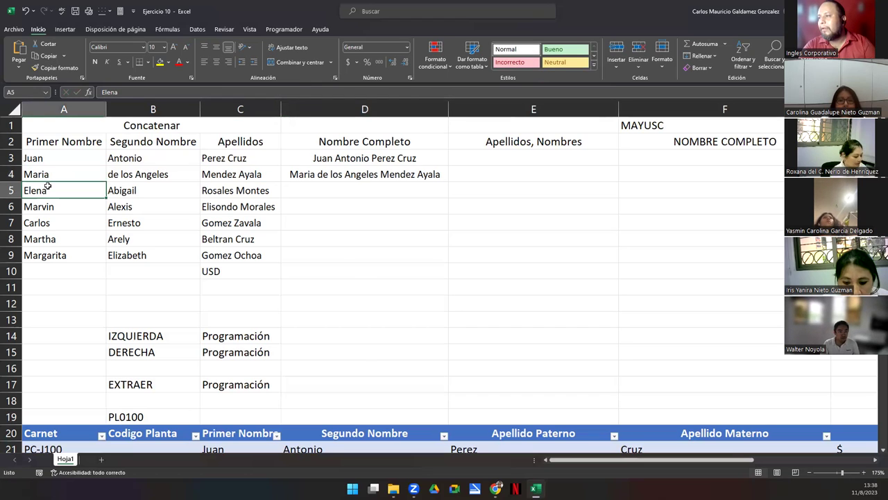
# Enter the formula =CONCATENAR(A5;" ";B5;" ";C5) in D5
pyautogui.press('Right')
pyautogui.press('Right')
pyautogui.press('Right')
pyautogui.press('Up')
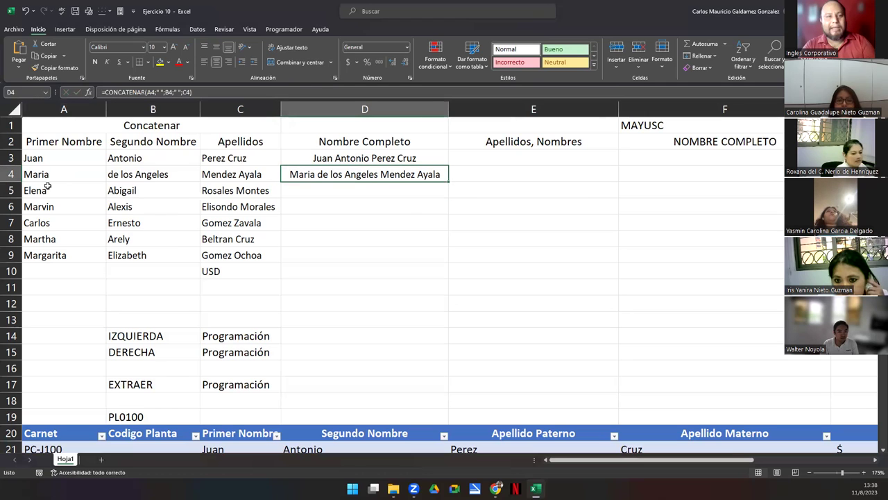
pyautogui.press('Down')
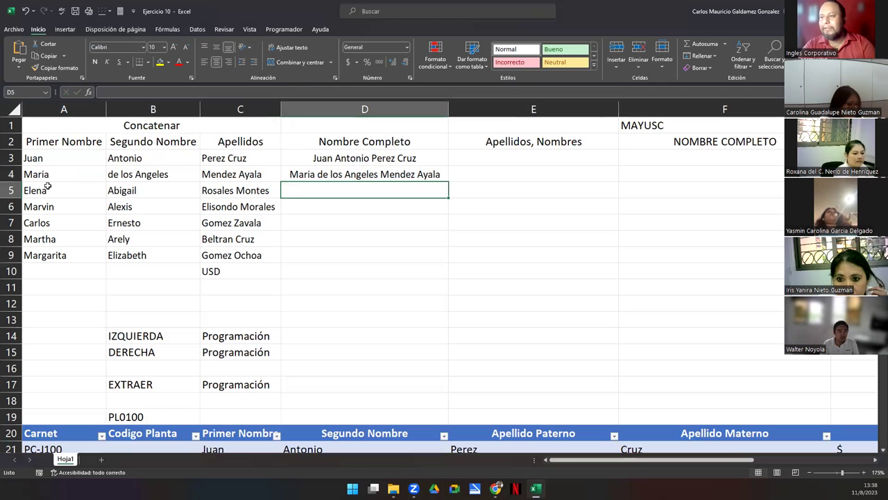
pyautogui.write('=CONCATENAR(')
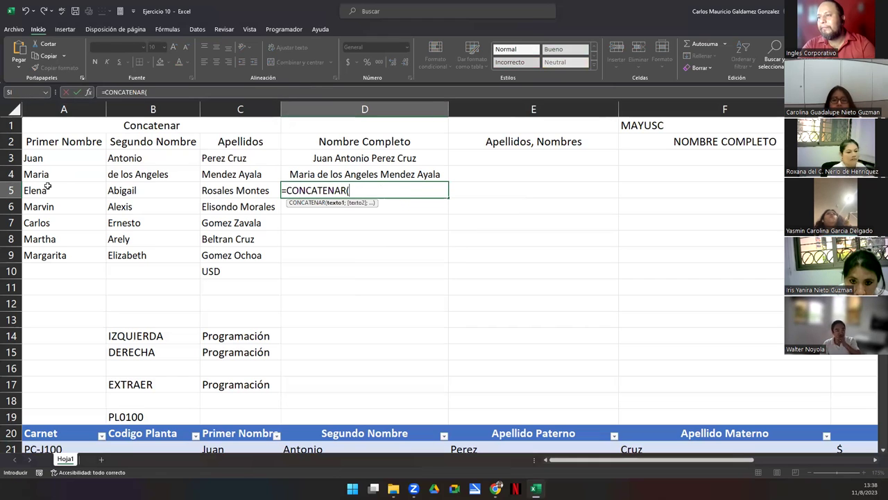
pyautogui.click(48, 186)
pyautogui.write(';" ";')
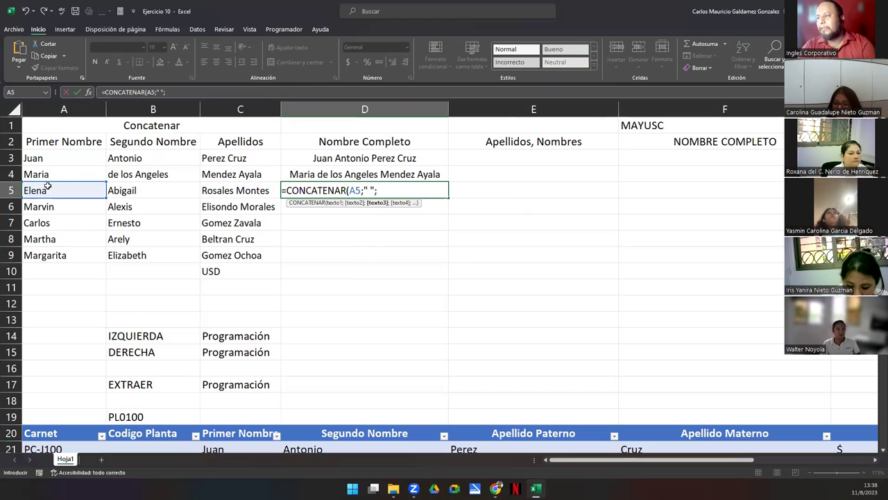
pyautogui.press('Left')
pyautogui.press('Left')
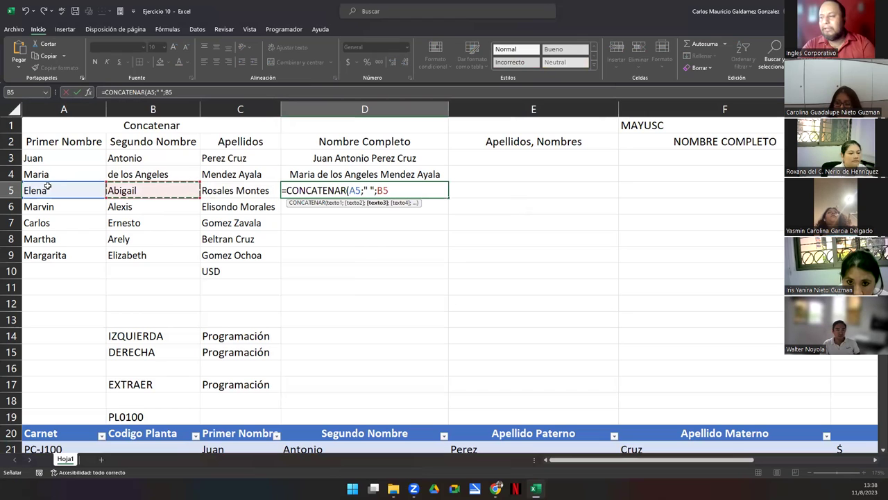
pyautogui.write(';" ";')
pyautogui.press('Left')
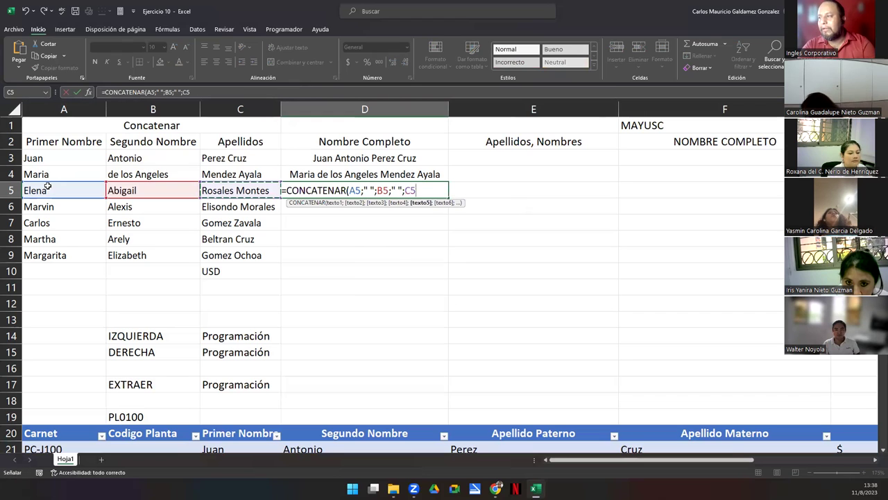
pyautogui.press('Return')
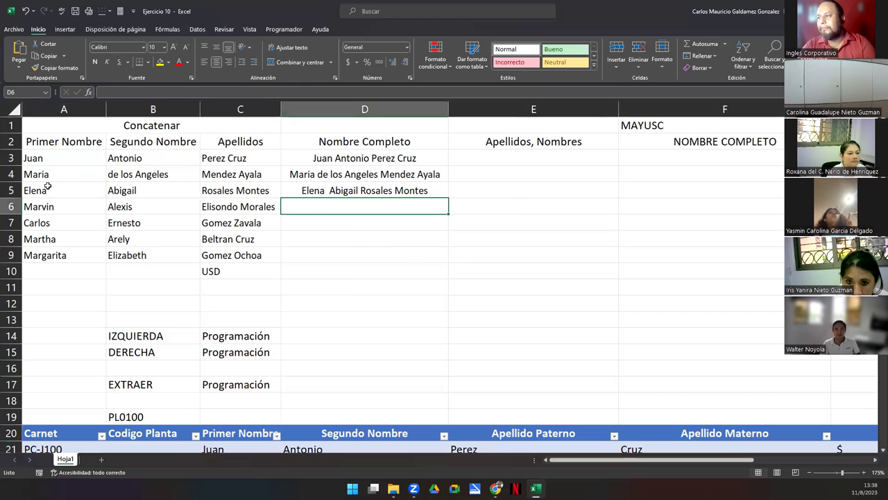
# Delete the trailing space after the first name in A5
pyautogui.press('Up')
pyautogui.press('Left')
pyautogui.press('Left')
pyautogui.press('Left')
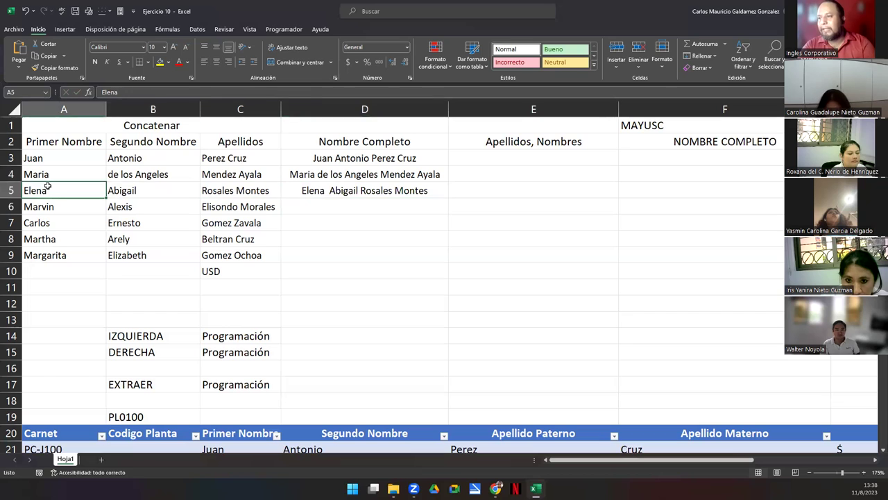
pyautogui.press('F2')
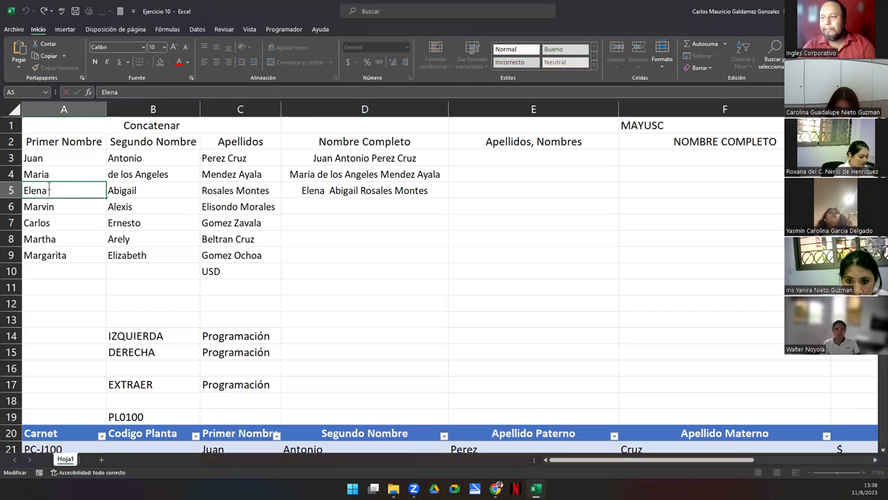
pyautogui.press('BackSpace')
pyautogui.press('Return')
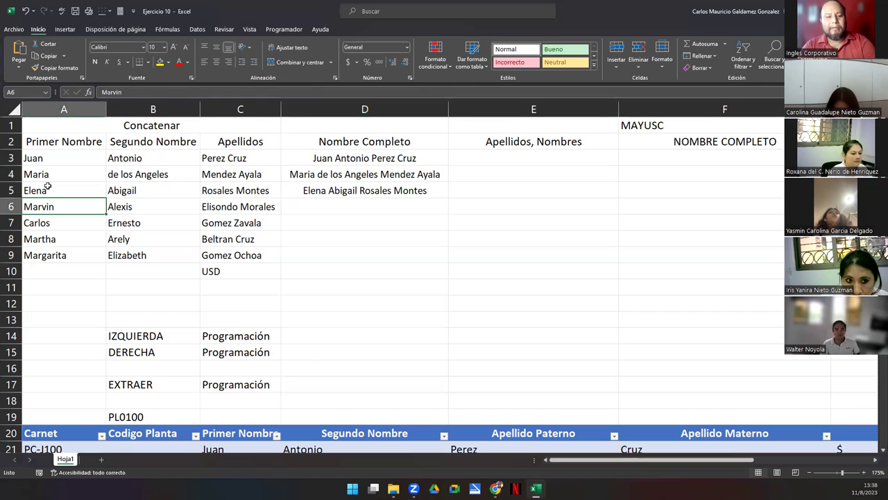
# Check the first names in A6 through A9 one by one for trailing spaces
pyautogui.press('F2')
pyautogui.press('Return')
pyautogui.press('F2')
pyautogui.press('Return')
pyautogui.press('F2')
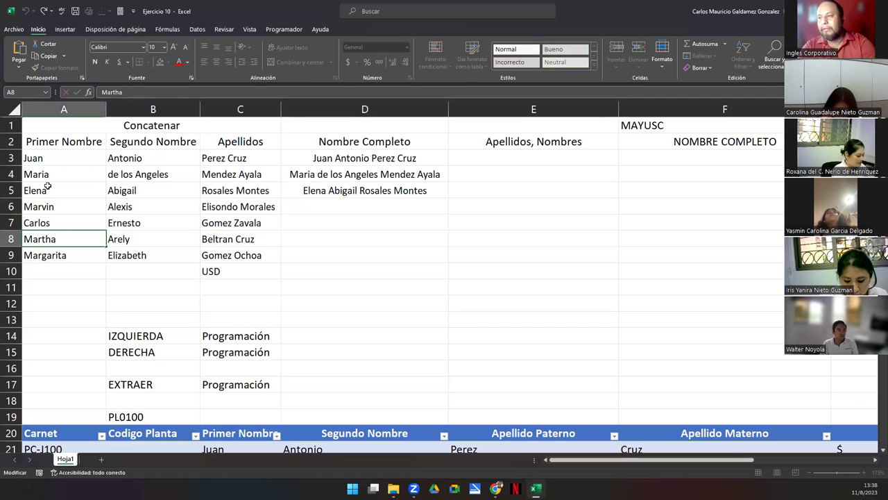
pyautogui.press('Return')
pyautogui.press('F2')
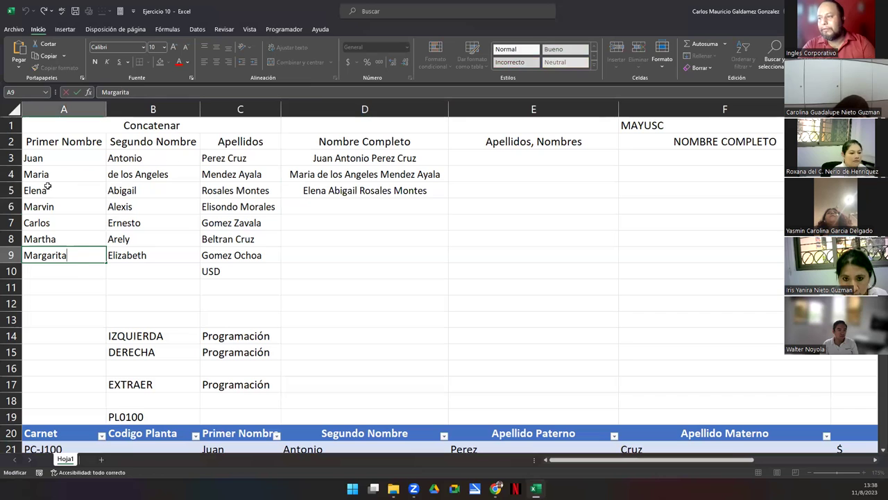
pyautogui.press('Tab')
# Begin a CONCATENAR formula in D6, under Nombre Completo, clearing any stray cell reference after the equals sign
pyautogui.press('Tab')
pyautogui.press('Tab')
pyautogui.press('Tab')
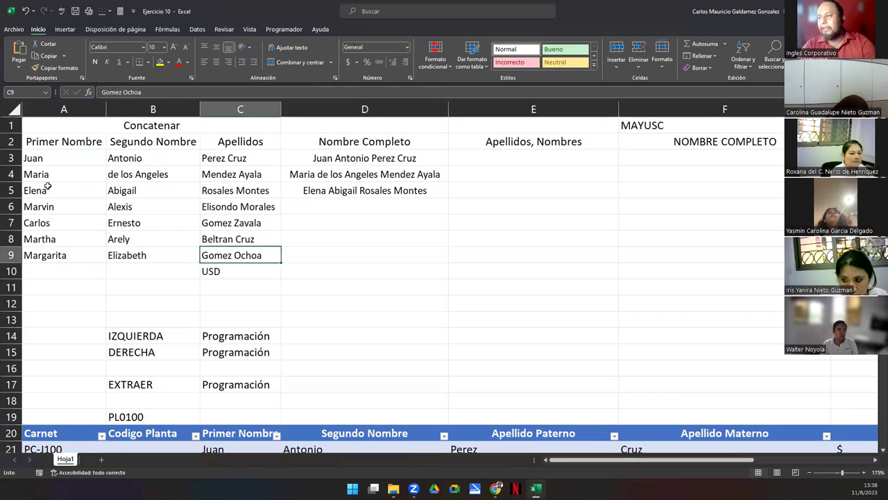
pyautogui.press('Up')
pyautogui.press('Up')
pyautogui.press('Up')
pyautogui.press('Left')
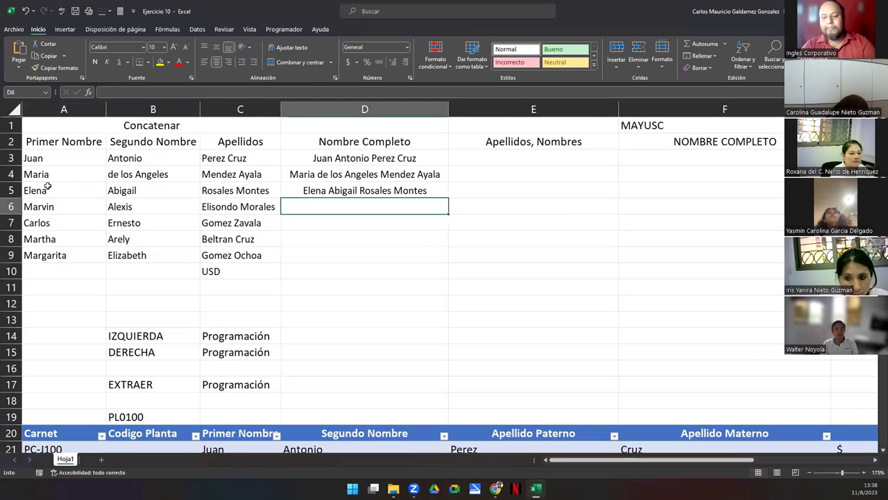
pyautogui.write('=')
pyautogui.press('Down')
pyautogui.press('Down')
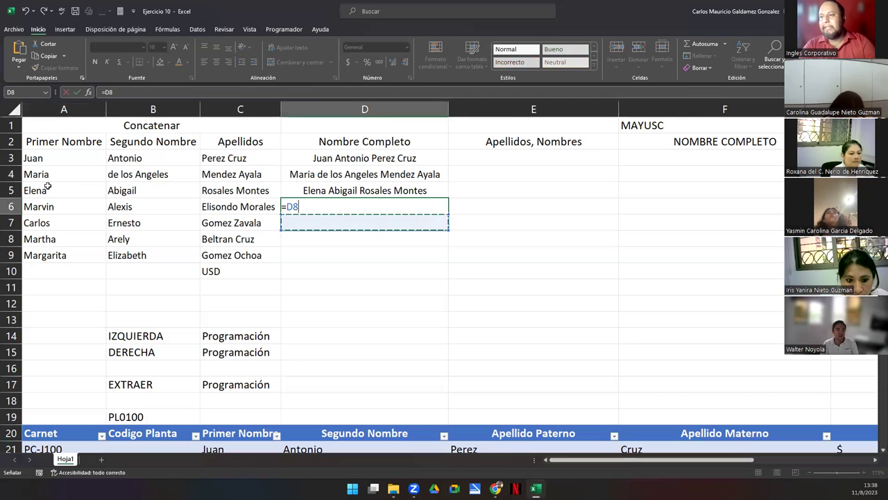
pyautogui.press('Up')
pyautogui.press('Up')
pyautogui.press('BackSpace')
pyautogui.press('BackSpace')
pyautogui.write('conca')
pyautogui.press('Tab')
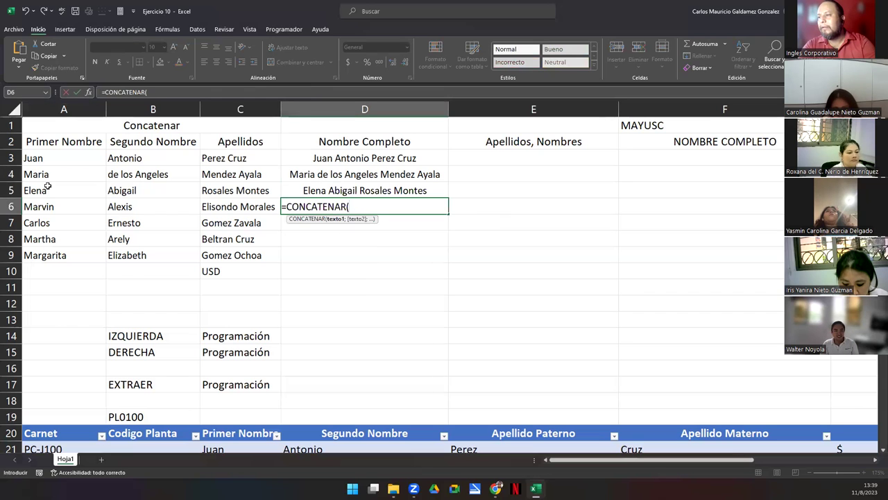
# Complete the D6 formula as =CONCATENAR(A6;" ";B6;" ";C6)
pyautogui.press('Left')
pyautogui.press('Left')
pyautogui.press('Left')
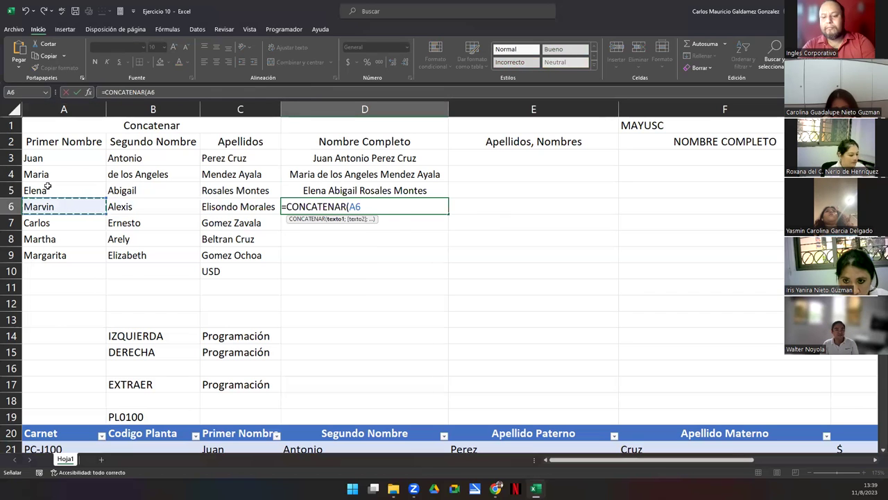
pyautogui.write(';"')
pyautogui.write('";')
pyautogui.press('Left')
pyautogui.press('Left')
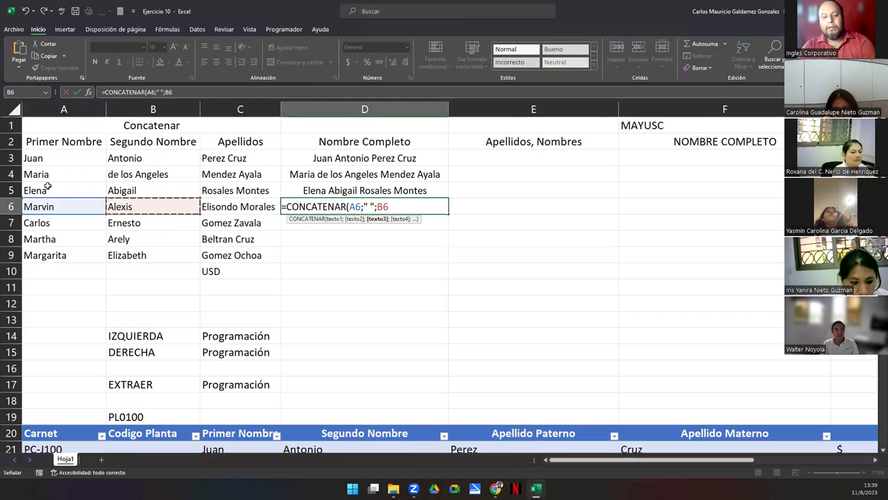
pyautogui.write(';" ";')
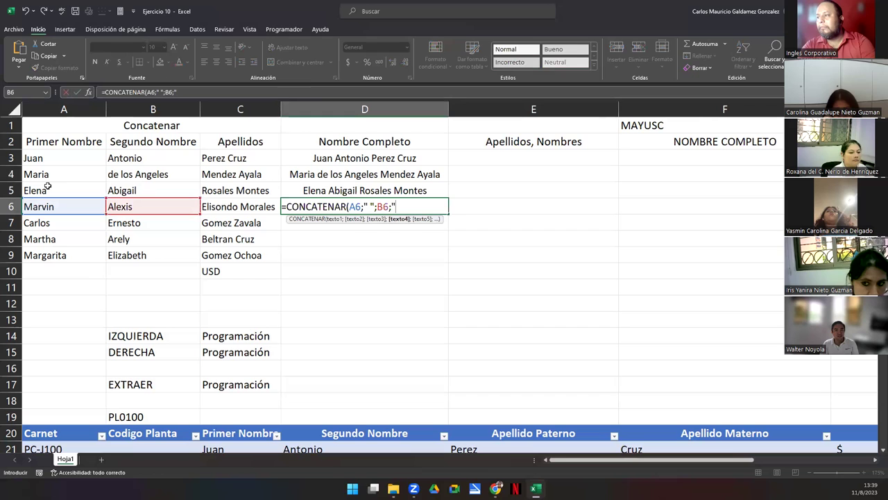
pyautogui.press('Left')
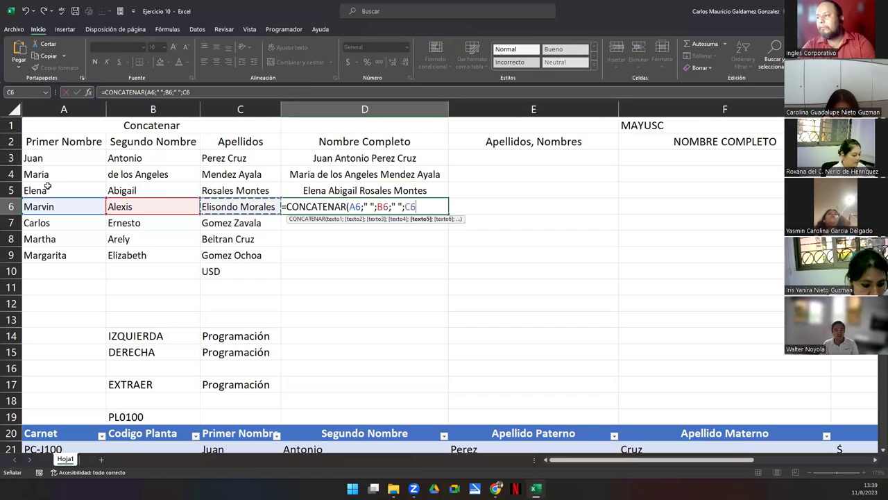
pyautogui.press('Return')
pyautogui.press('Up')
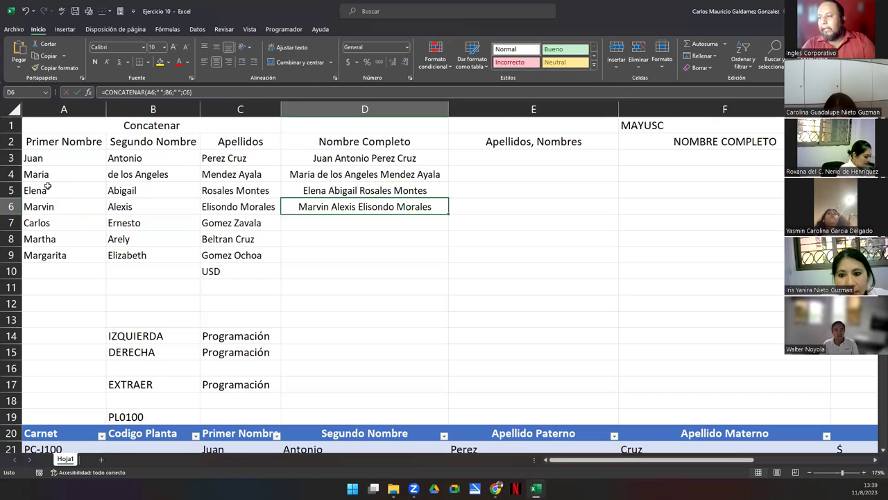
pyautogui.press('Down')
pyautogui.press('Down')
pyautogui.press('Down')
pyautogui.press('Up')
pyautogui.press('Up')
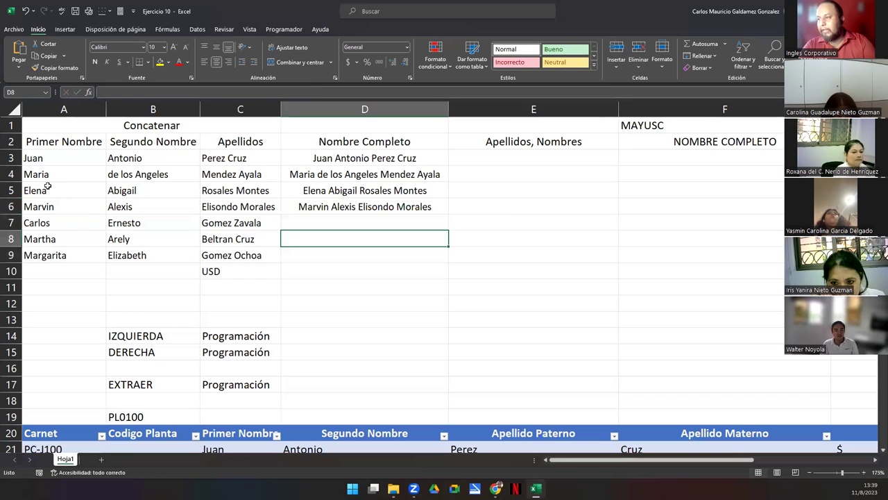
pyautogui.press('Right')
pyautogui.press('Left')
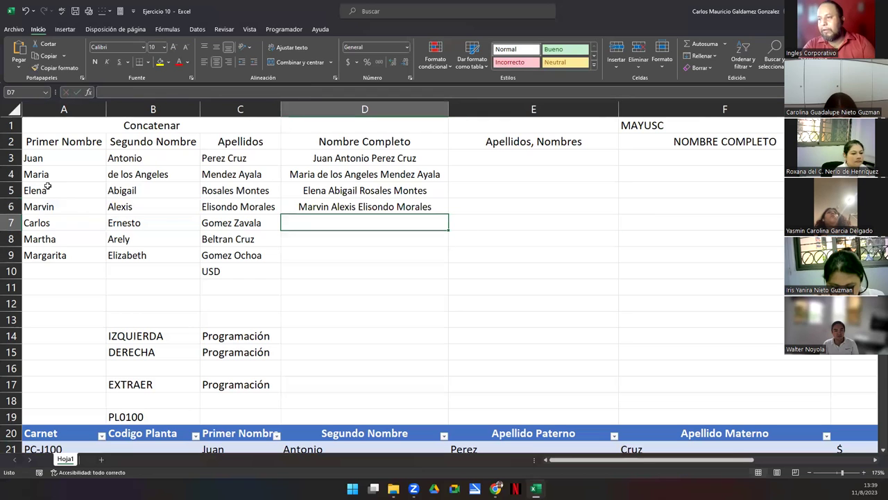
pyautogui.press('Down')
pyautogui.press('Down')
# Begin a CONCATENAR formula in E3, under Apellidos, Nombres, with C3 followed by a comma-and-space separator
pyautogui.press('Right')
pyautogui.press('Up')
pyautogui.press('Up')
pyautogui.press('Up')
pyautogui.press('Up')
pyautogui.press('Up')
pyautogui.press('Up')
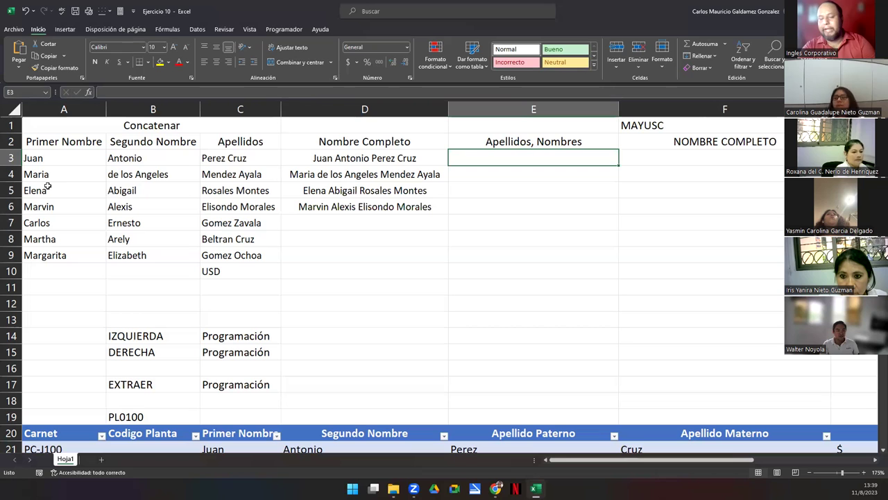
pyautogui.write('=')
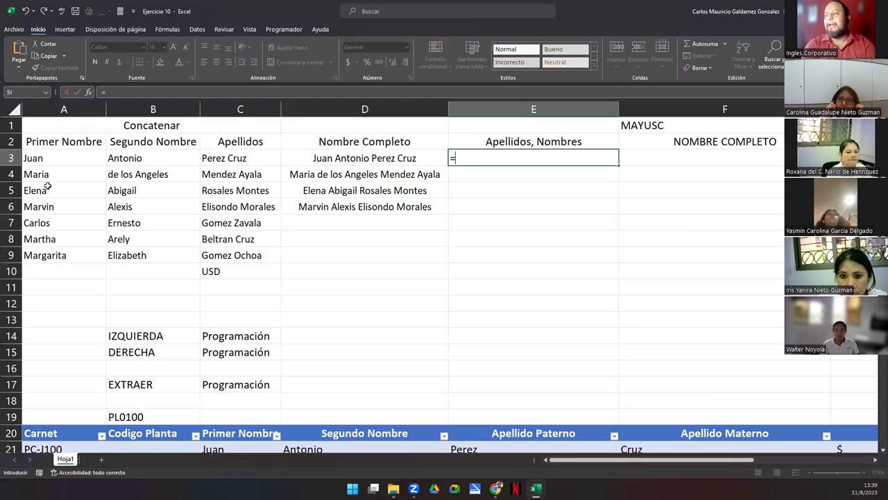
pyautogui.write('conca')
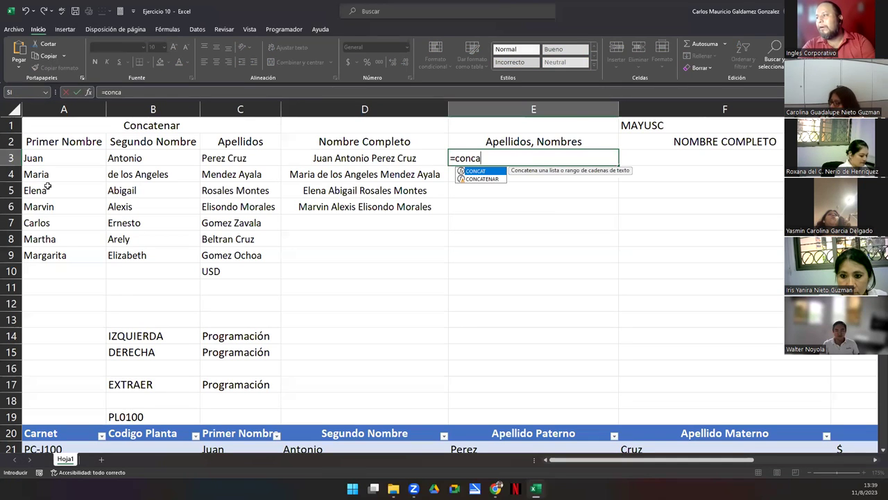
pyautogui.press('Tab')
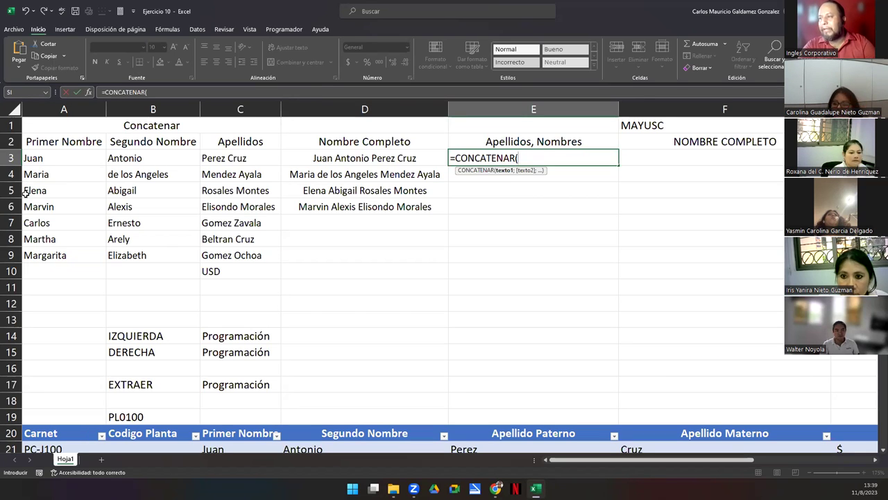
pyautogui.click(232, 158)
pyautogui.write(';')
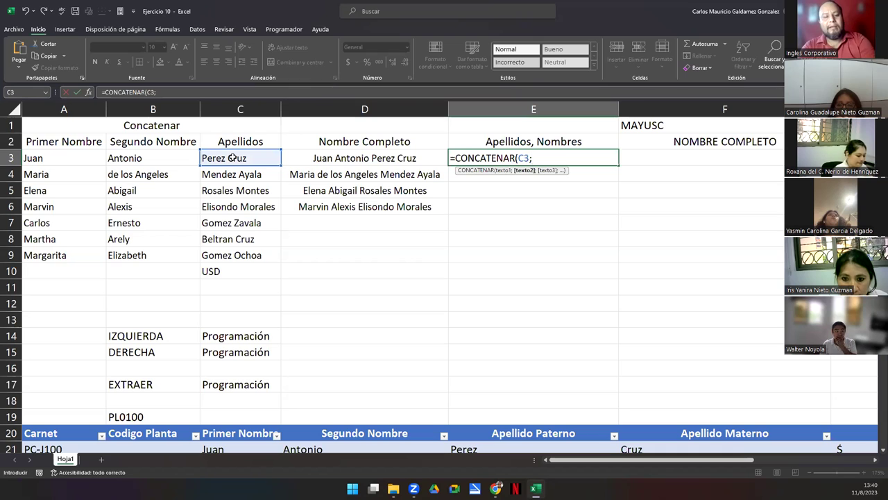
pyautogui.write('"')
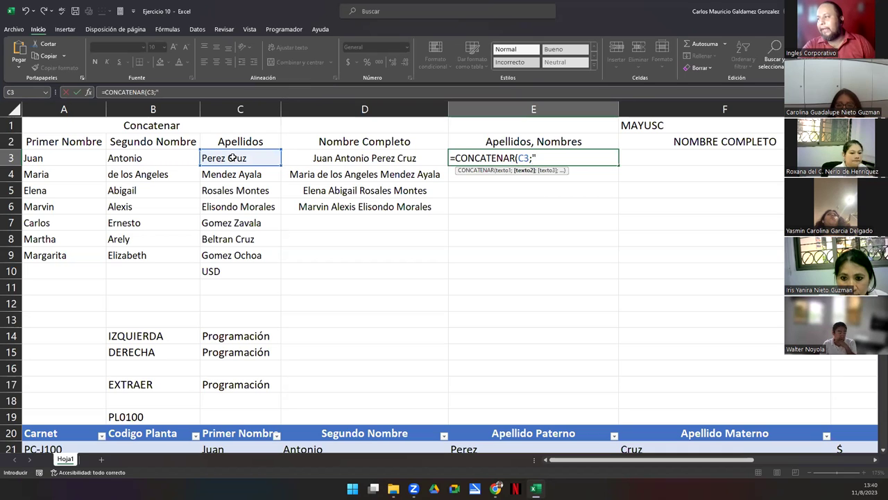
pyautogui.write(',')
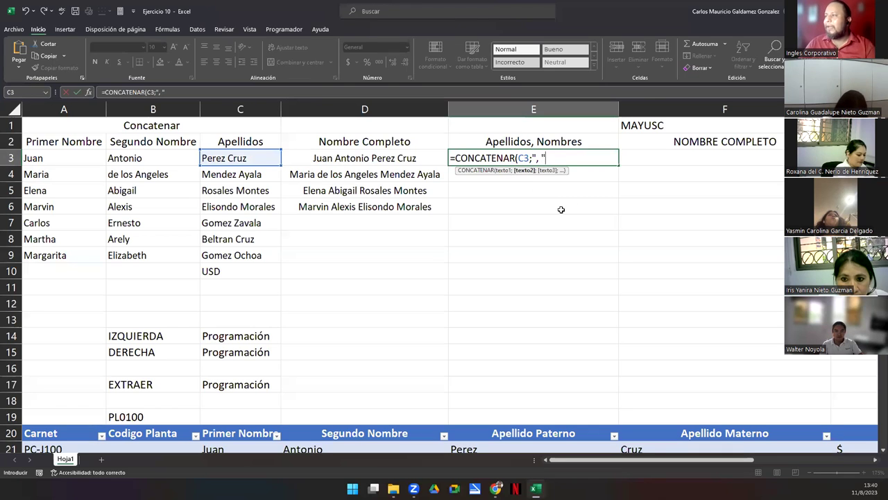
# Extend the E3 formula with the first name from A3 and a space, removing the stray D3 reference
pyautogui.write(';')
pyautogui.press('Left')
pyautogui.press('Left')
pyautogui.press('Left')
pyautogui.press('Left')
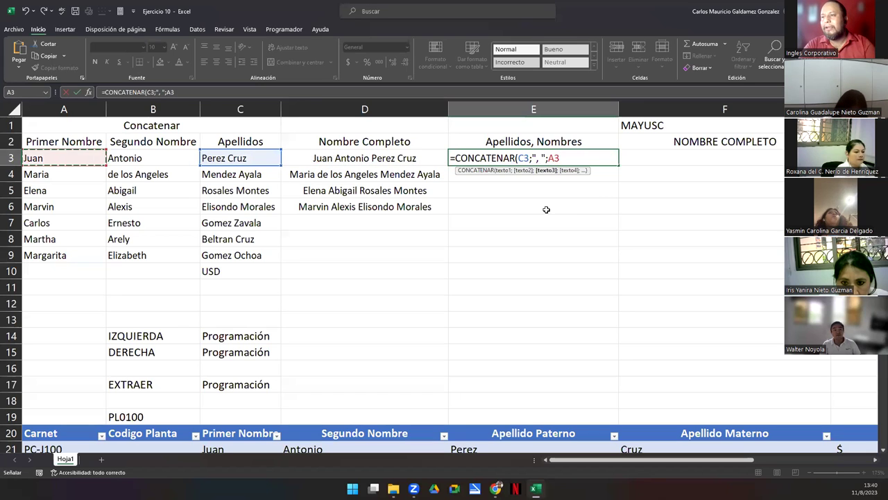
pyautogui.write(';')
pyautogui.press('Left')
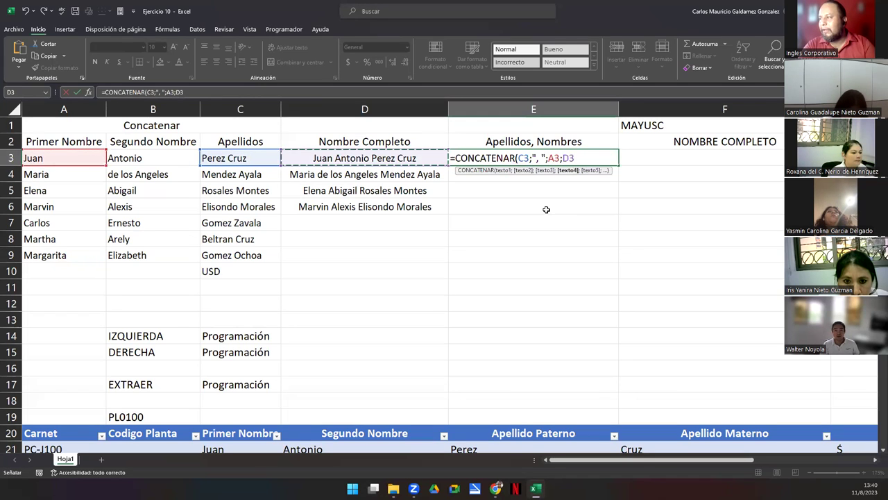
pyautogui.press('Right')
pyautogui.press('BackSpace')
pyautogui.press('BackSpace')
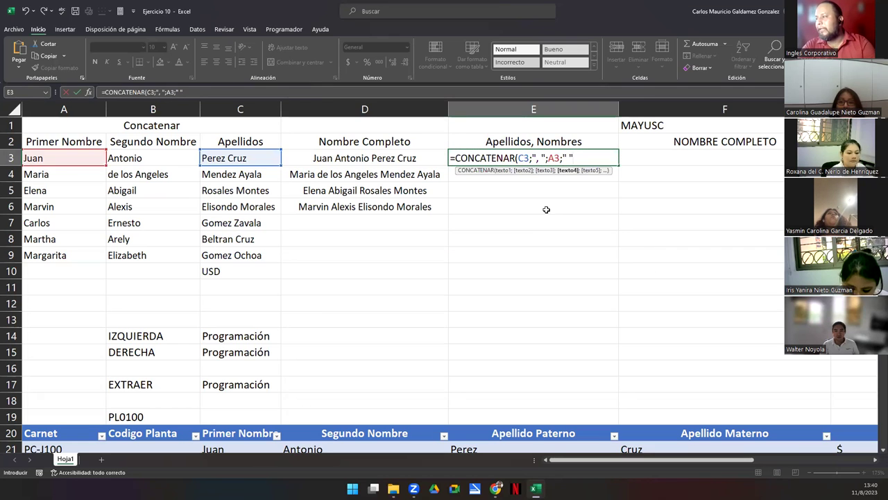
# Finish the E3 formula with the second name as =CONCATENAR(C3;", ";A3;" ";B3) and review it in the cell
pyautogui.write(';')
pyautogui.press('Left')
pyautogui.press('Left')
pyautogui.press('Left')
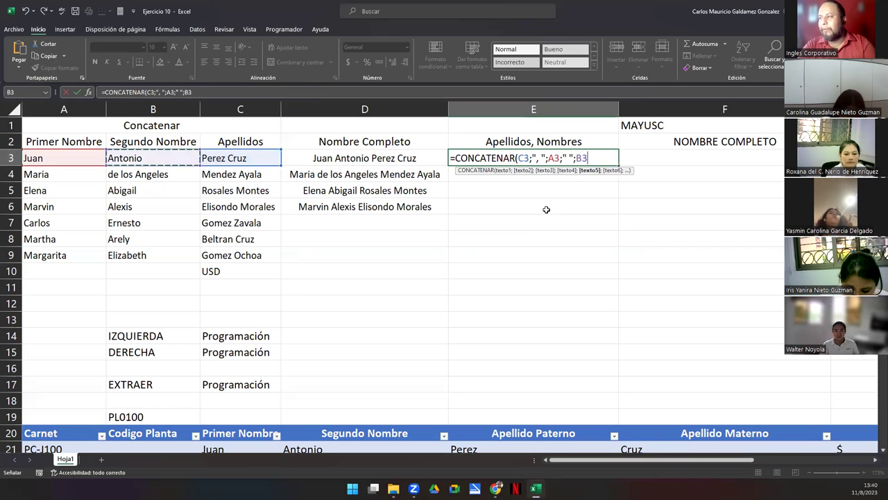
pyautogui.press('Return')
pyautogui.press('Up')
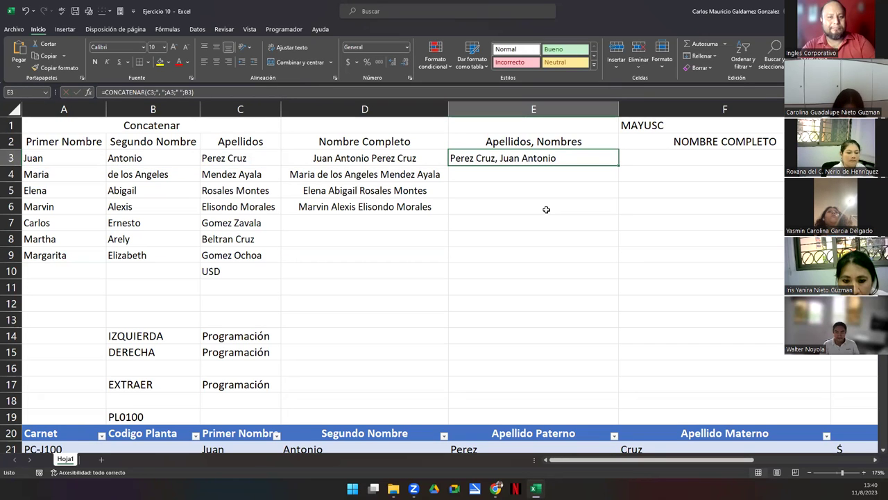
pyautogui.press('F2')
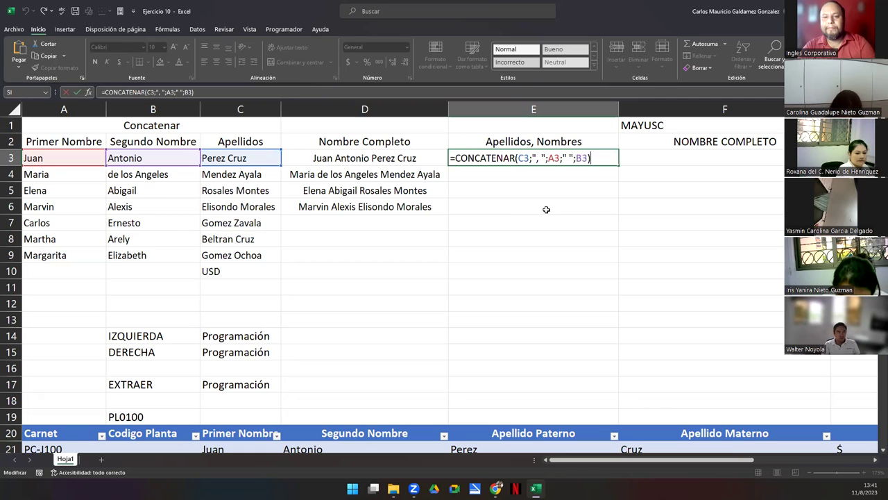
pyautogui.press('Return')
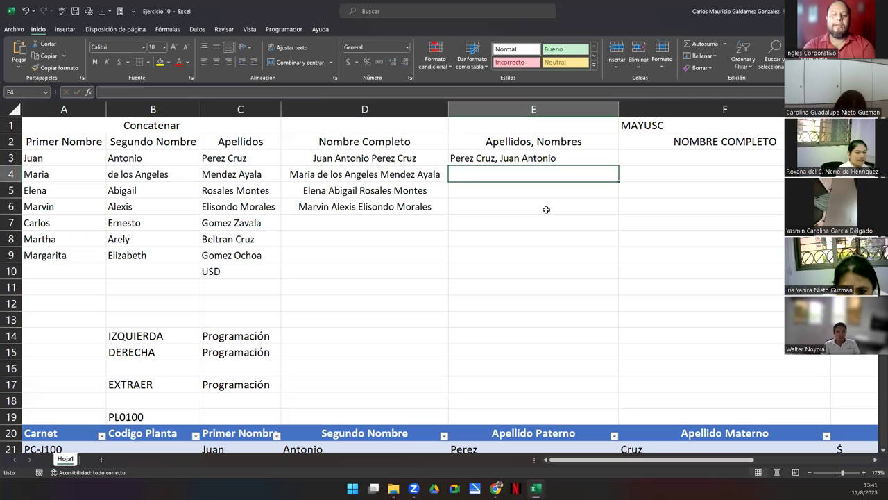
# Begin a CONCATENAR formula in E4 with the surnames from C4 and the separator ", "
pyautogui.write('=conca')
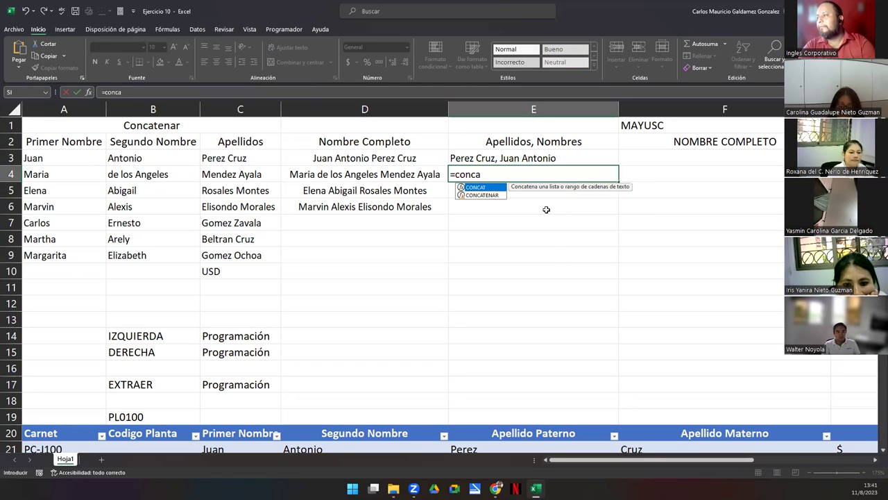
pyautogui.press('Down')
pyautogui.press('Tab')
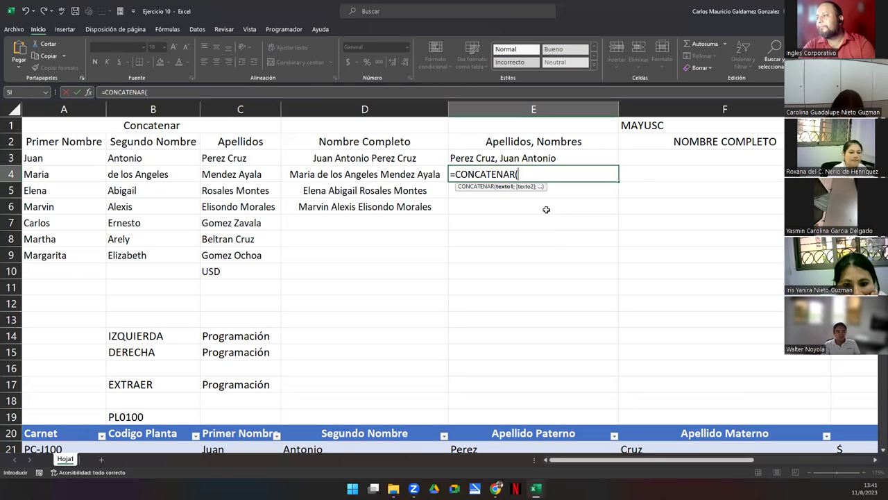
pyautogui.press('Left')
pyautogui.press('Left')
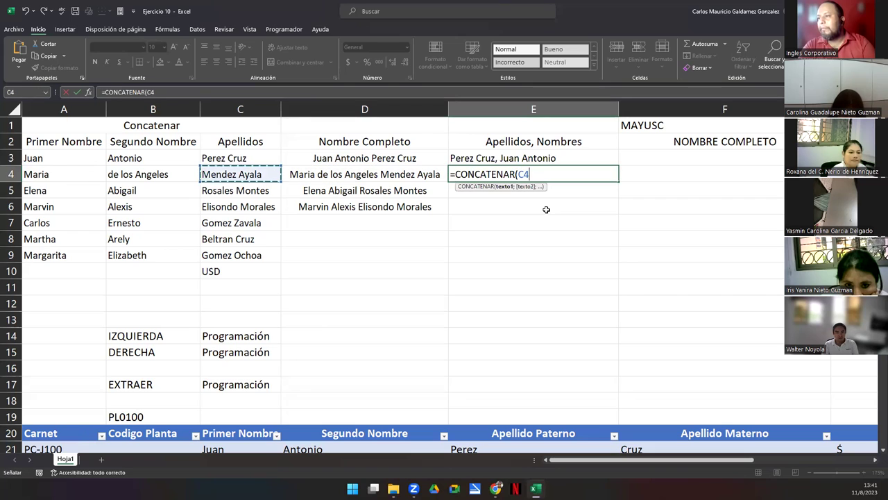
pyautogui.write(';')
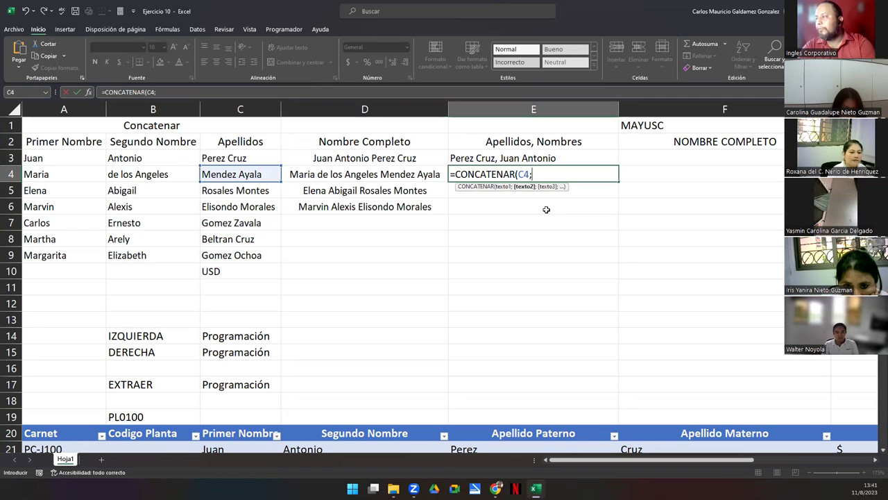
pyautogui.write('", ')
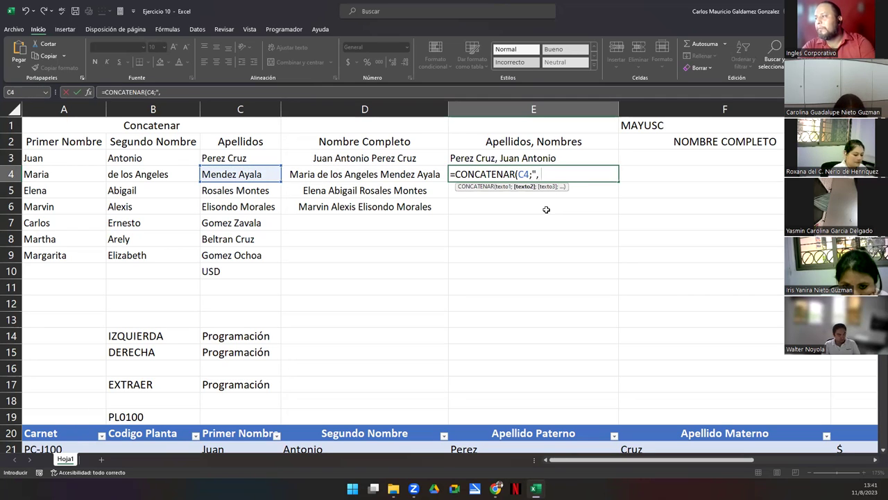
pyautogui.write('";')
# Complete the E4 formula with both given names as =CONCATENAR(C4;", ";A4;" ";B4)
pyautogui.press('Left')
pyautogui.press('Left')
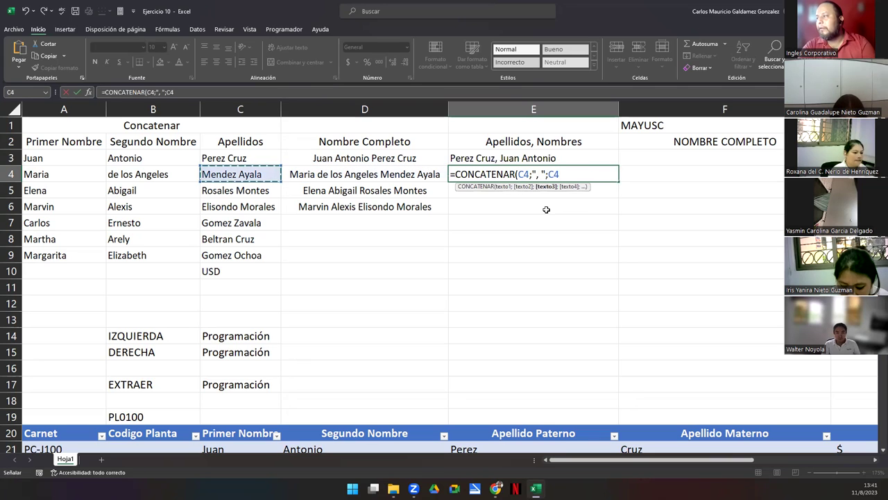
pyautogui.press('Left')
pyautogui.press('Left')
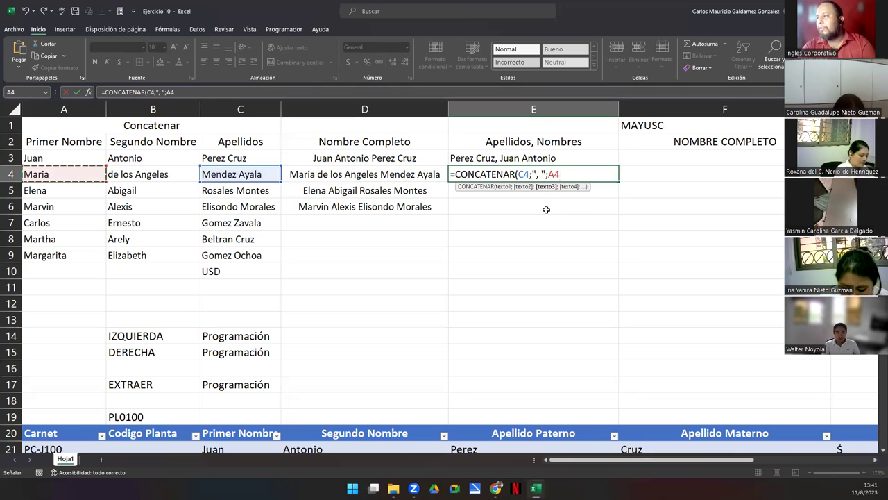
pyautogui.write(';"')
pyautogui.write(' ";')
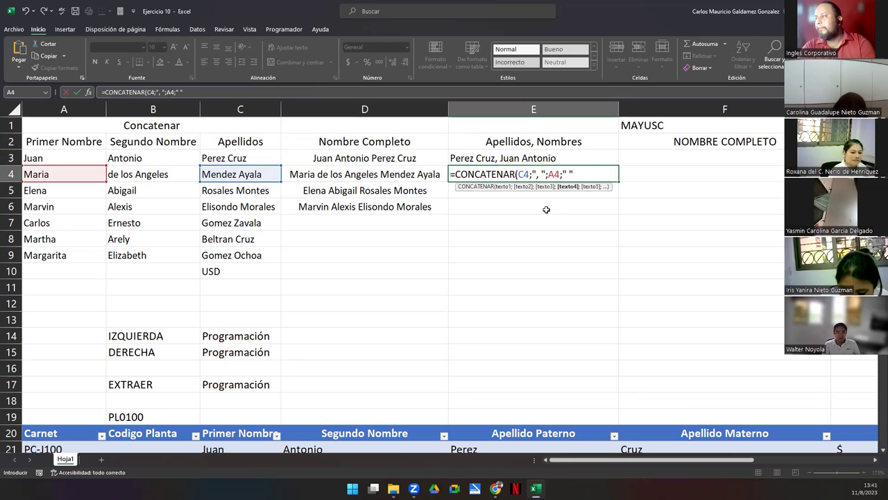
pyautogui.press('Left')
pyautogui.press('Left')
pyautogui.press('Left')
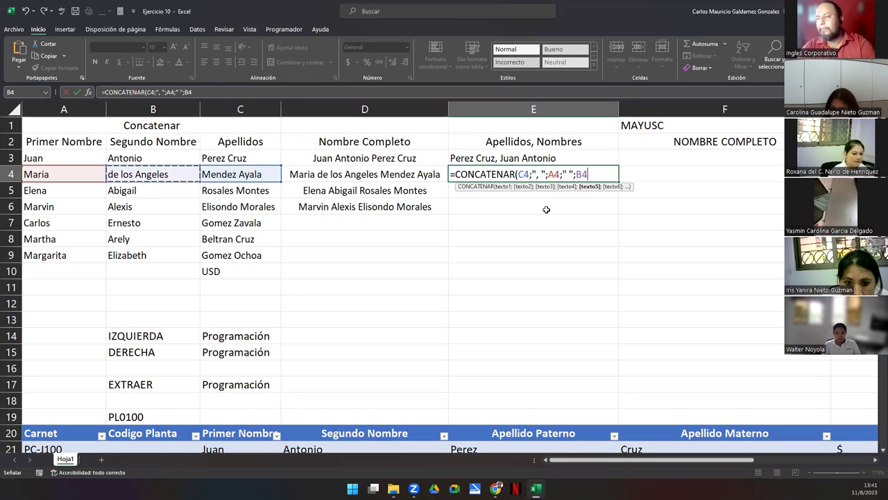
pyautogui.press('Return')
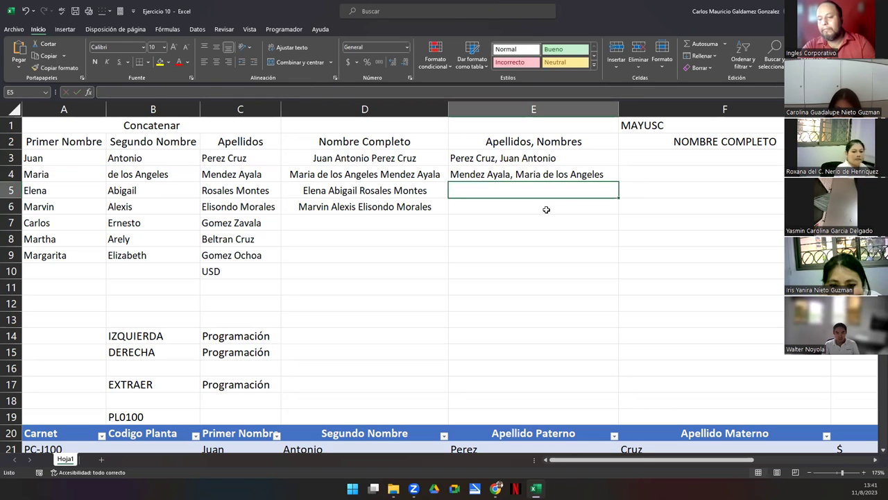
pyautogui.press('Up')
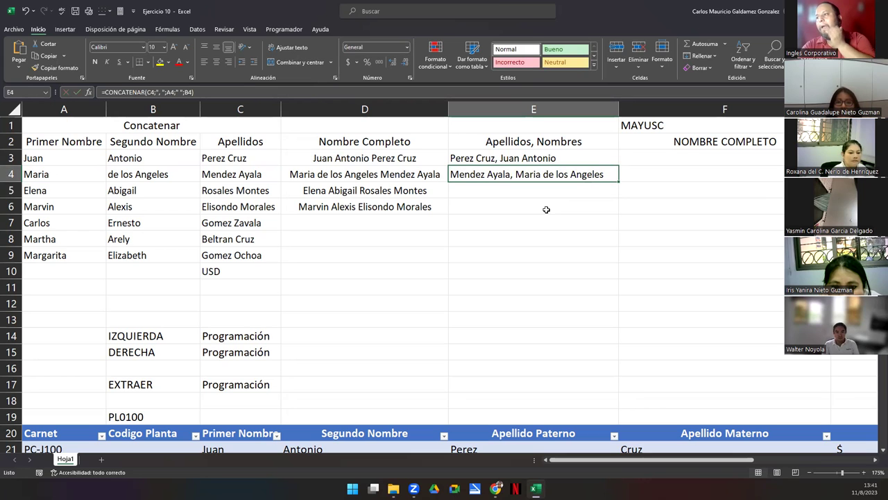
# Review the CONCATENAR formulas in D4 and E4 to compare their argument order and separators
pyautogui.press('Down')
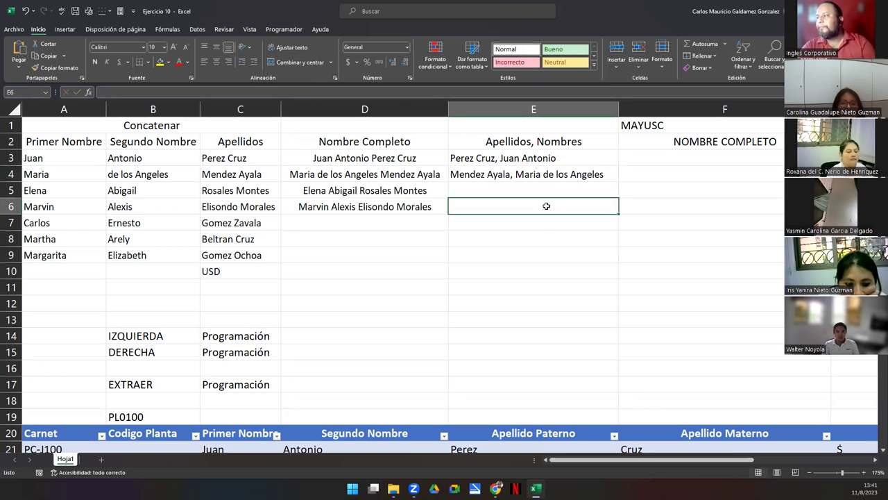
pyautogui.press('Up')
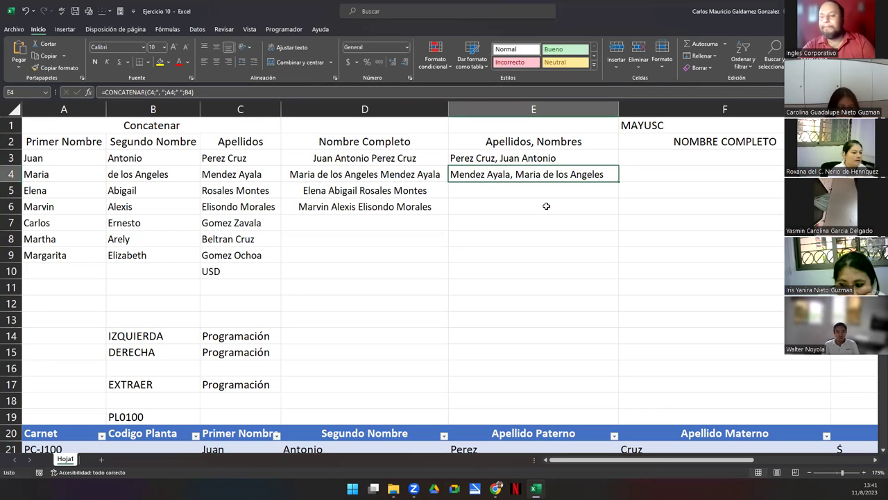
pyautogui.press('Left')
pyautogui.press('F2')
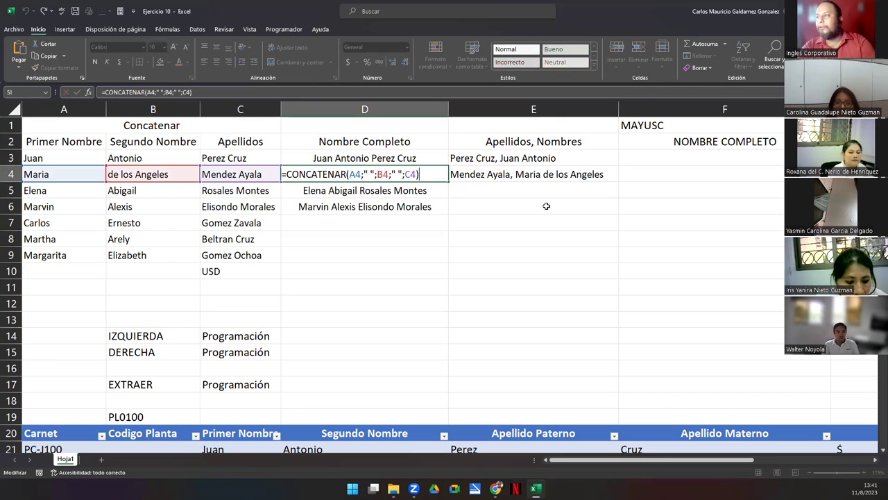
pyautogui.press('Tab')
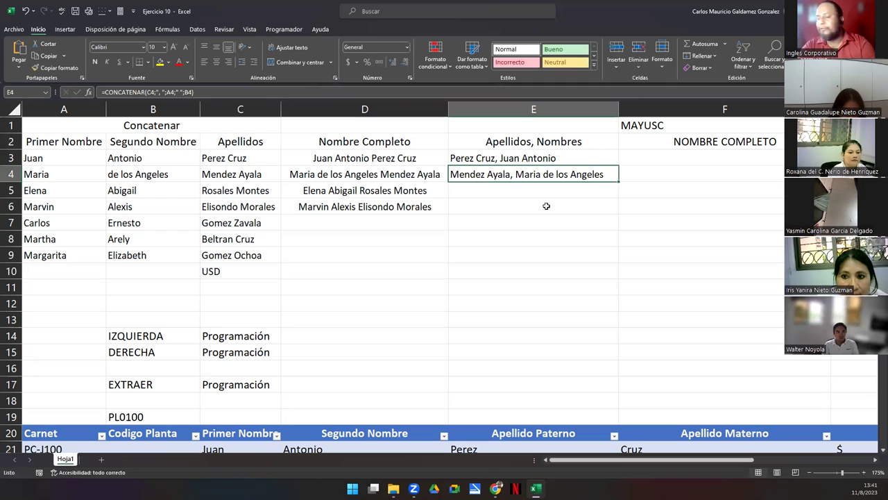
pyautogui.press('F2')
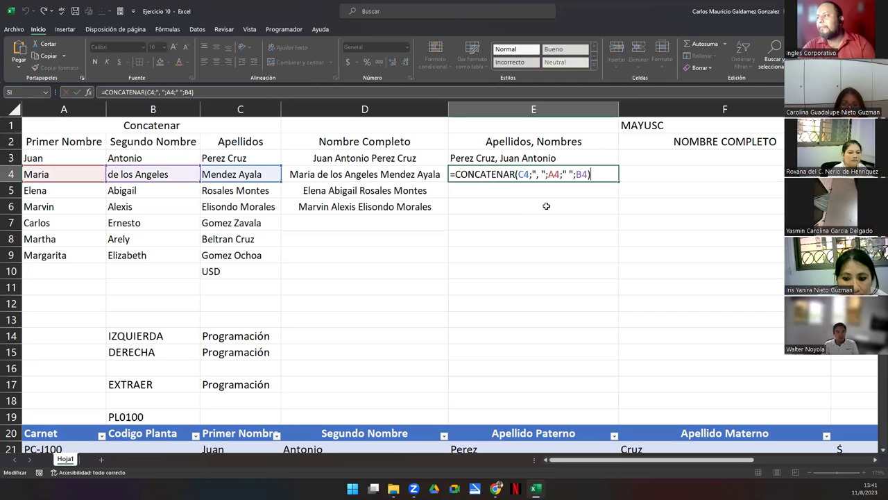
pyautogui.press('Return')
pyautogui.press('Tab')
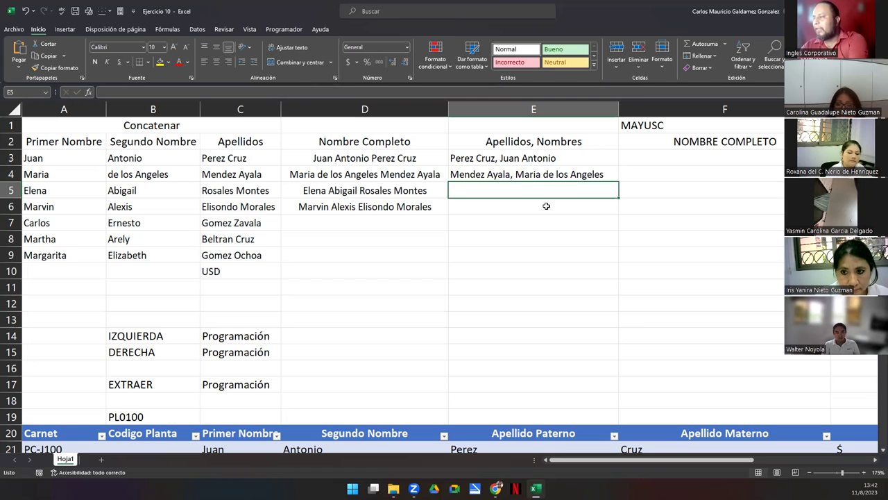
# Begin a CONCATENAR formula in E5 with the surnames from C5 and the separator ", "
pyautogui.write('=')
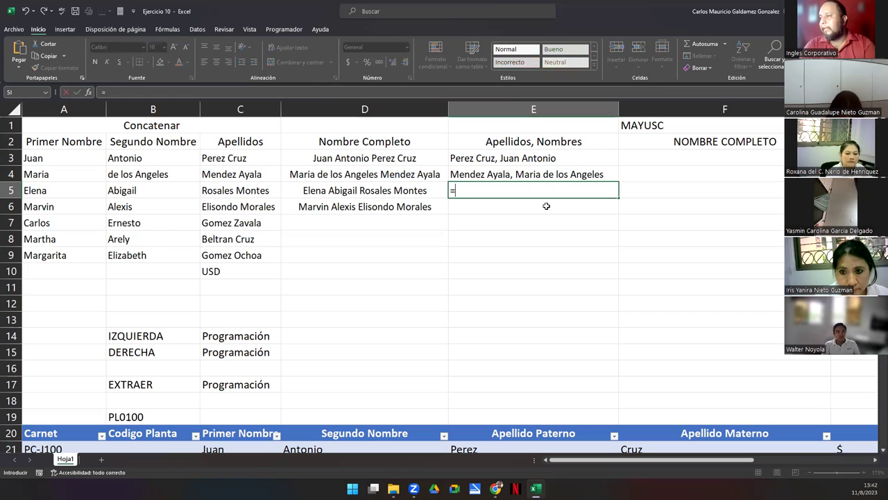
pyautogui.write('conca')
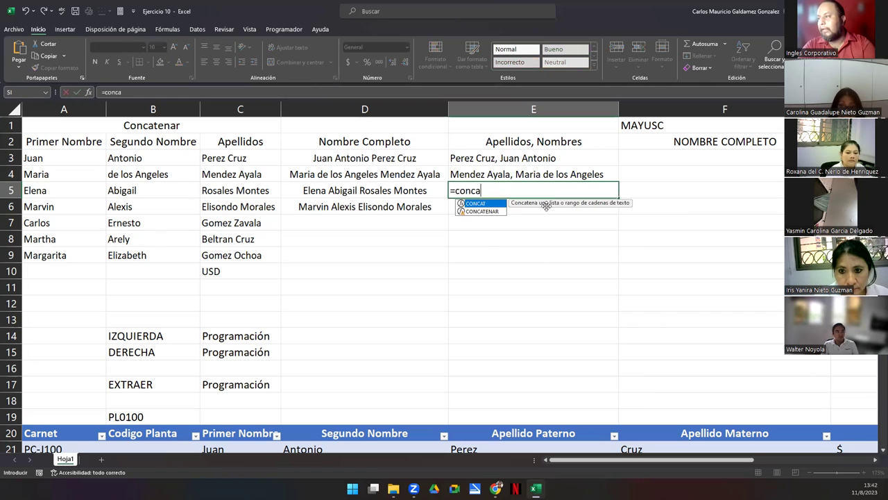
pyautogui.press('Tab')
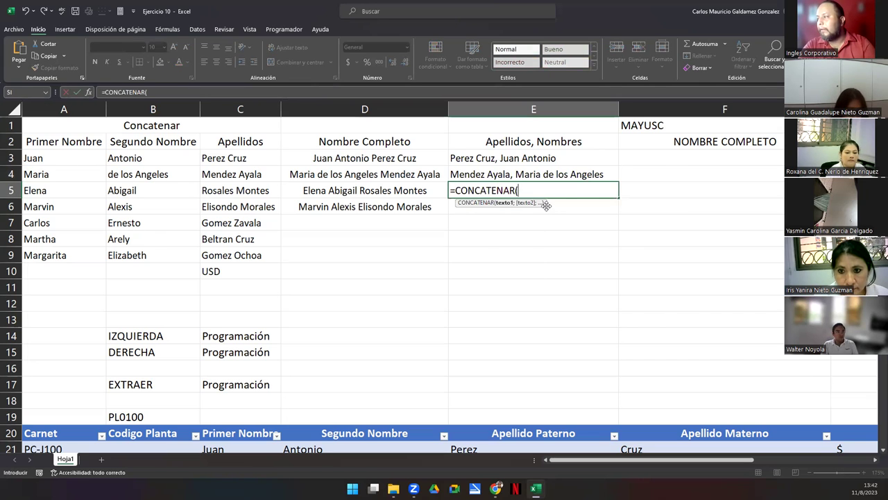
pyautogui.press('Left')
pyautogui.press('Left')
pyautogui.press('Left')
pyautogui.press('Right')
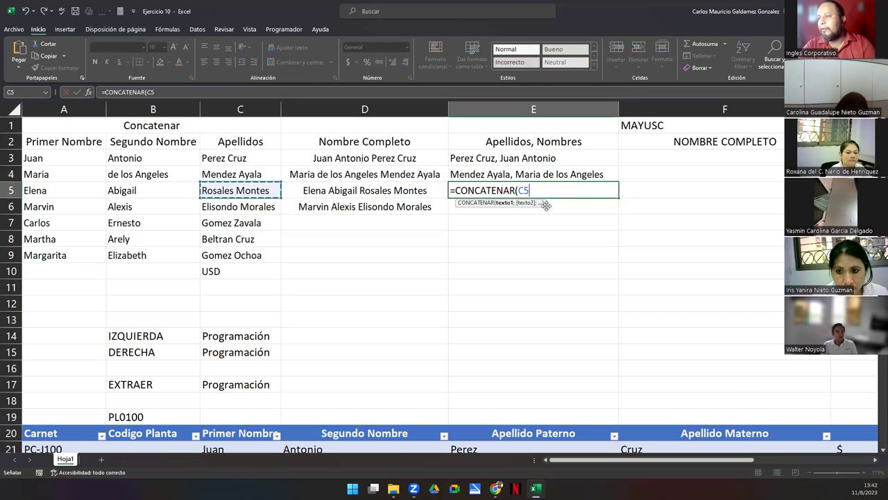
pyautogui.write(';", ";')
# Complete the E5 formula with both given names as =CONCATENAR(C5;", ";A5;" ";B5)
pyautogui.press('Left')
pyautogui.press('Left')
pyautogui.press('Left')
pyautogui.press('Left')
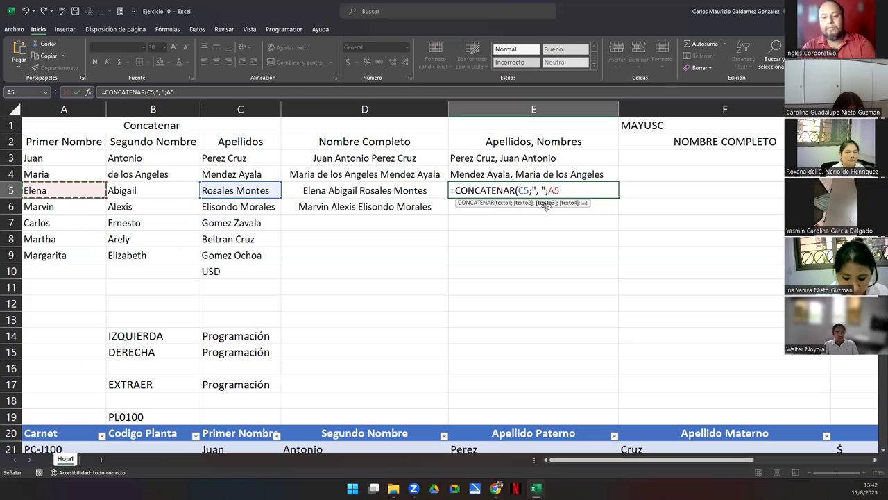
pyautogui.write(';" ";')
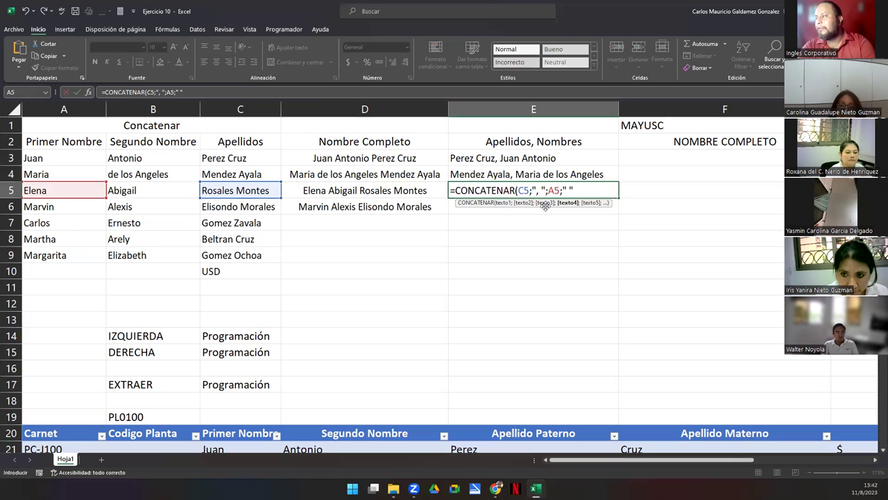
pyautogui.press('Left')
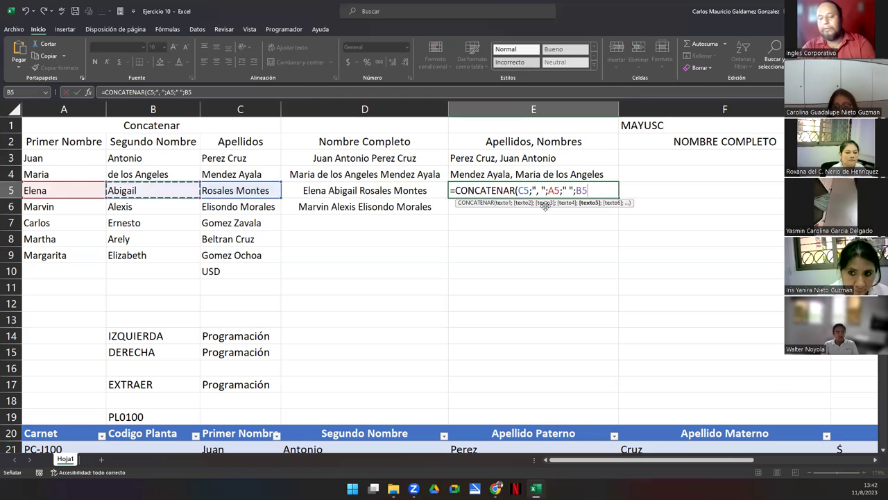
pyautogui.press('Return')
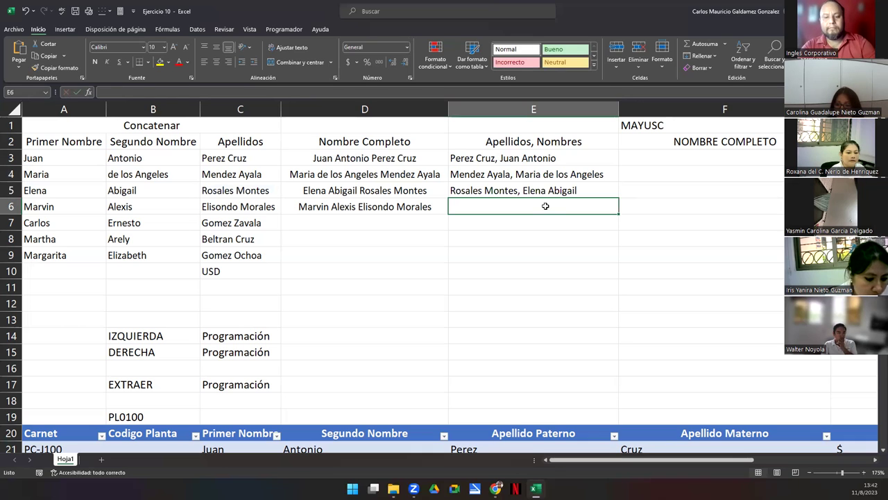
# Begin a CONCATENAR formula in E6 with the surnames from C6 and the separator ", "
pyautogui.write('=concaten')
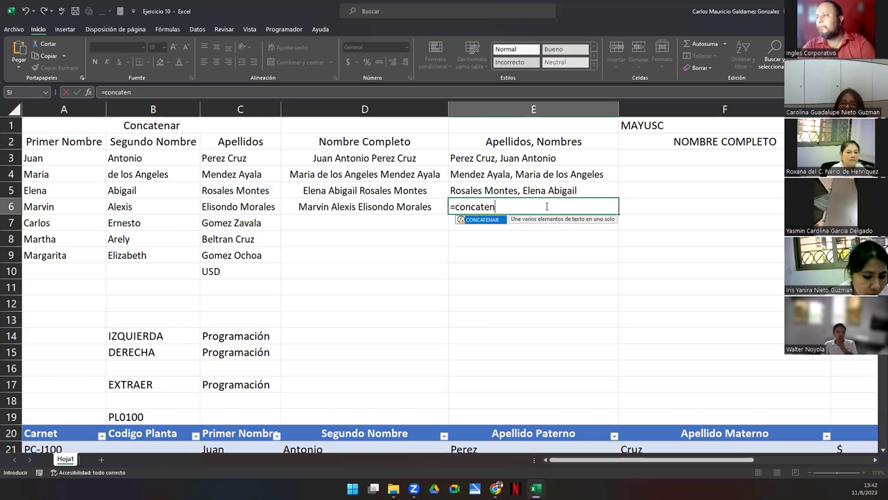
pyautogui.press('Tab')
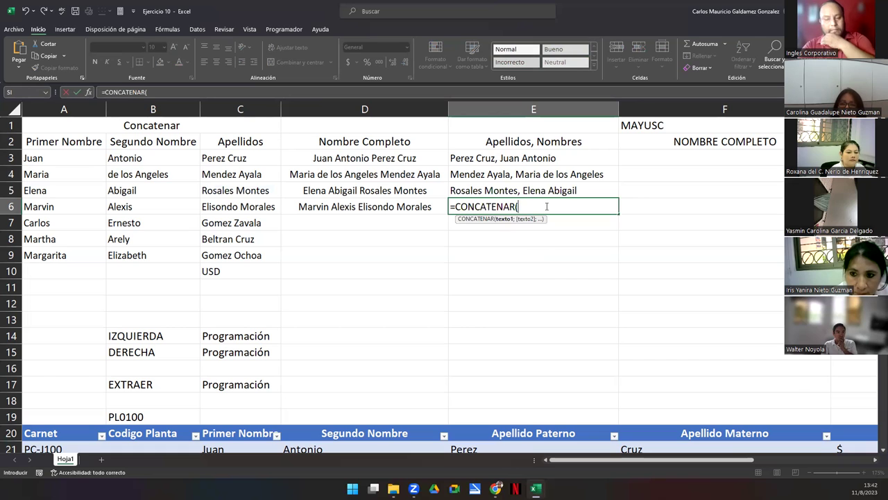
pyautogui.press('Left')
pyautogui.press('Left')
pyautogui.press('Left')
pyautogui.press('Right')
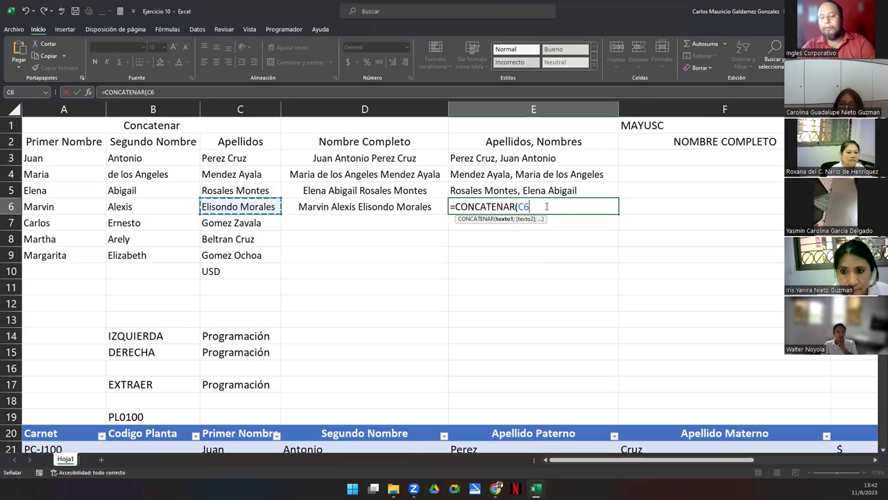
pyautogui.write(';", "')
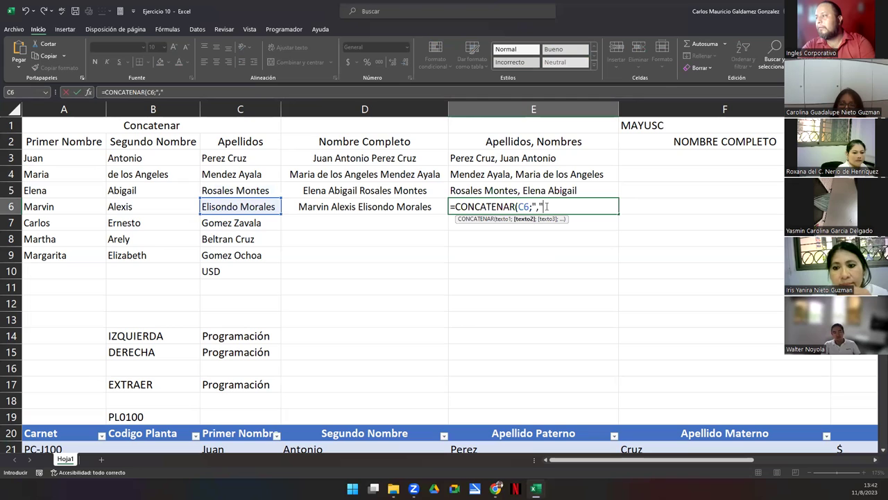
pyautogui.write('"')
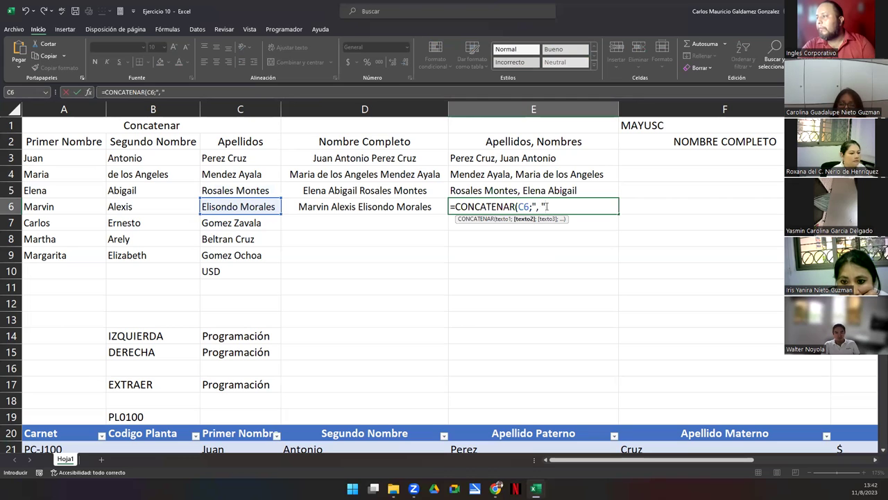
pyautogui.write(';')
# Complete the E6 formula with both given names as =CONCATENAR(C6;", ";A6;" ";B6)
pyautogui.press('Left')
pyautogui.press('Left')
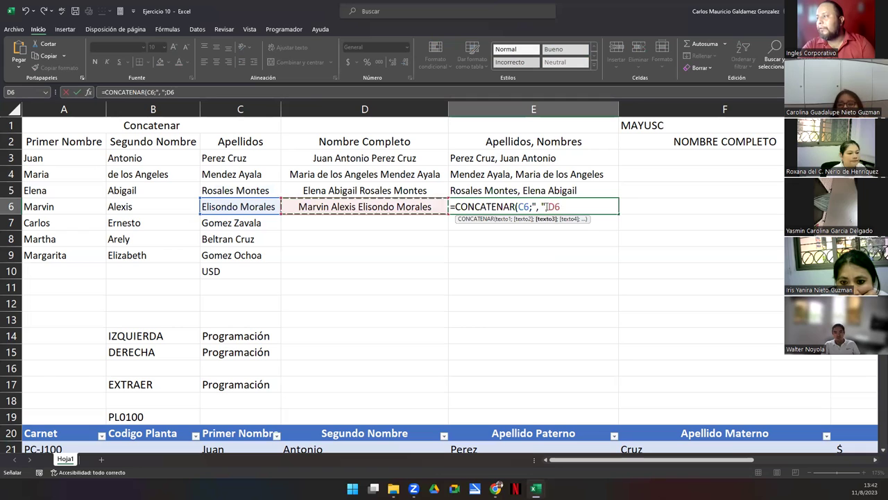
pyautogui.press('Left')
pyautogui.press('Left')
pyautogui.write(';"')
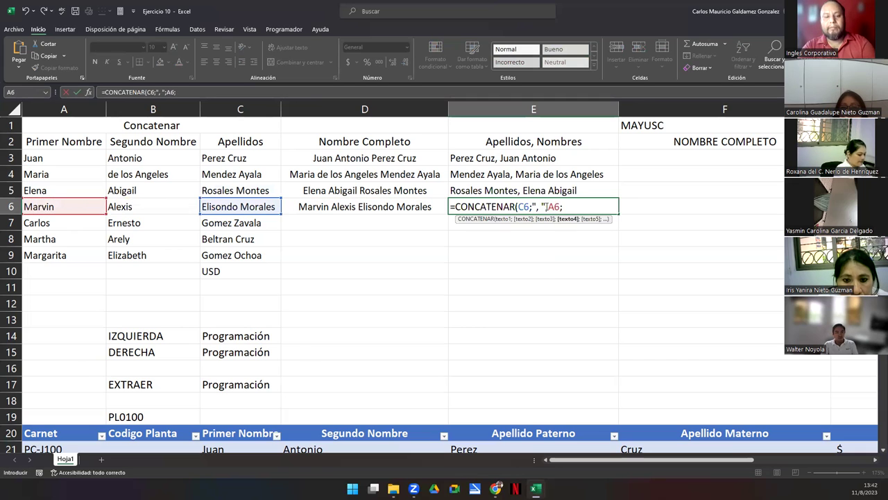
pyautogui.write(' ";')
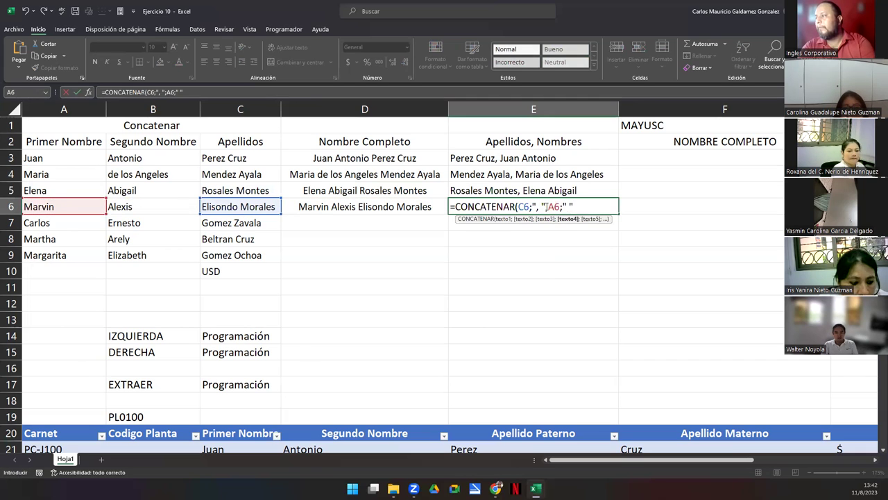
pyautogui.press('Left')
pyautogui.press('Left')
pyautogui.press('Left')
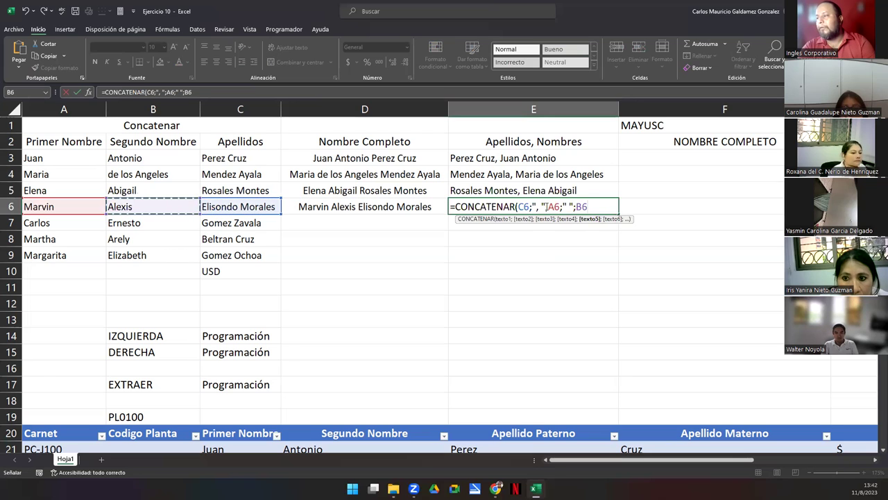
pyautogui.press('Return')
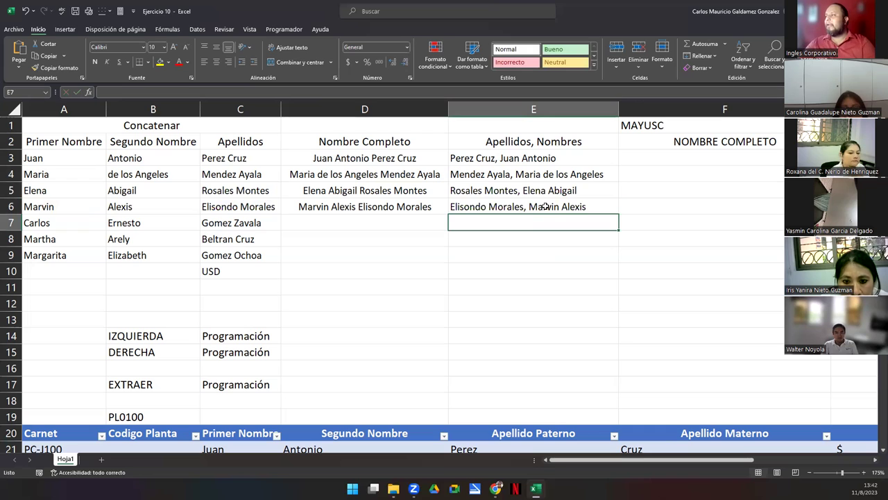
# Fill the name formulas in D6:E6 down through row 9
pyautogui.click(655, 162)
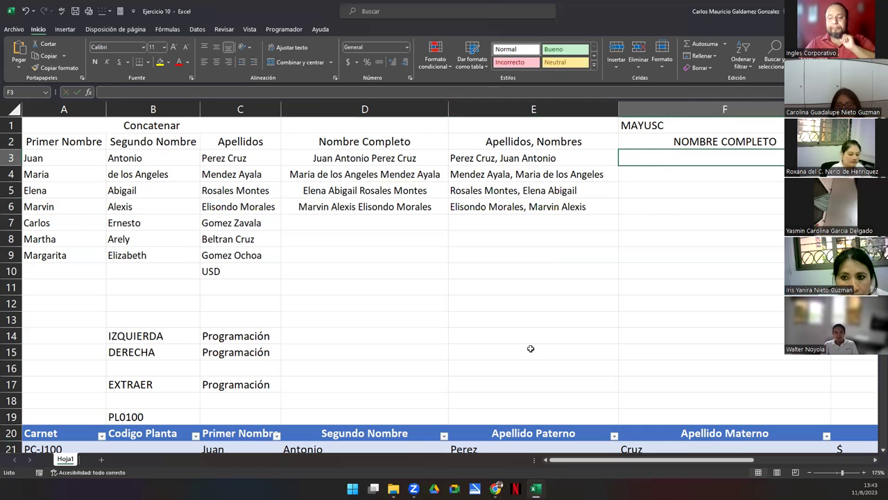
pyautogui.click(687, 143)
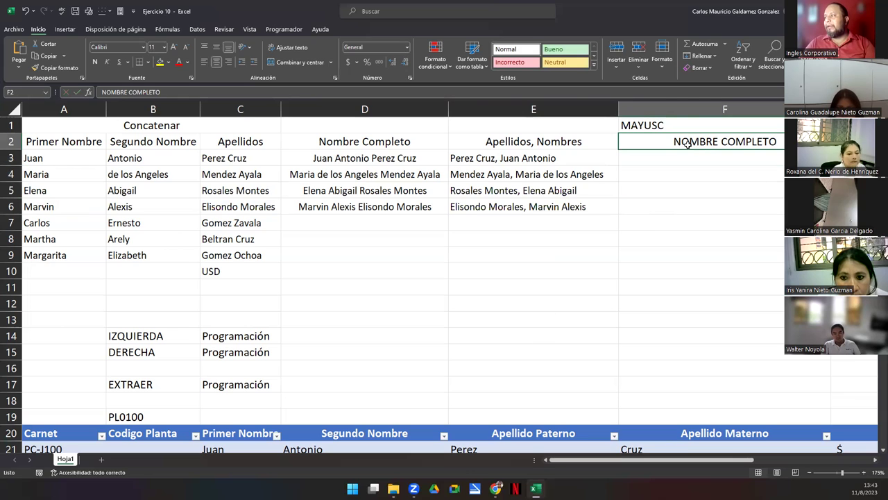
pyautogui.click(664, 125)
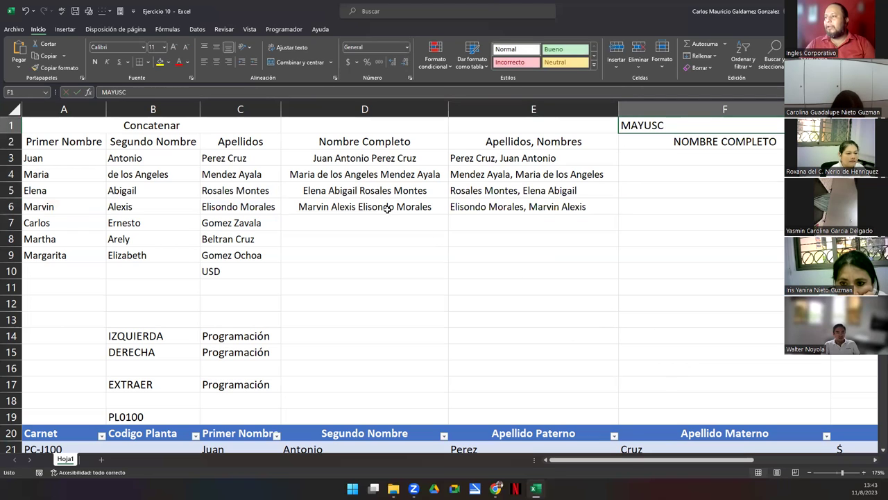
pyautogui.moveTo(387, 210); pyautogui.dragTo(527, 213)
pyautogui.moveTo(617, 214); pyautogui.dragTo(620, 262)
pyautogui.click(430, 232)
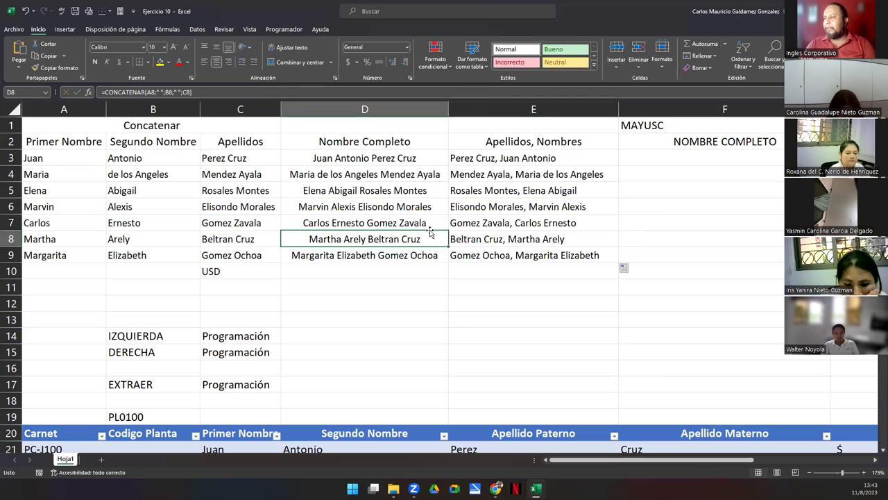
# Enter =MAYUSC(D3) in F3 to convert the first full name to uppercase
pyautogui.click(666, 158)
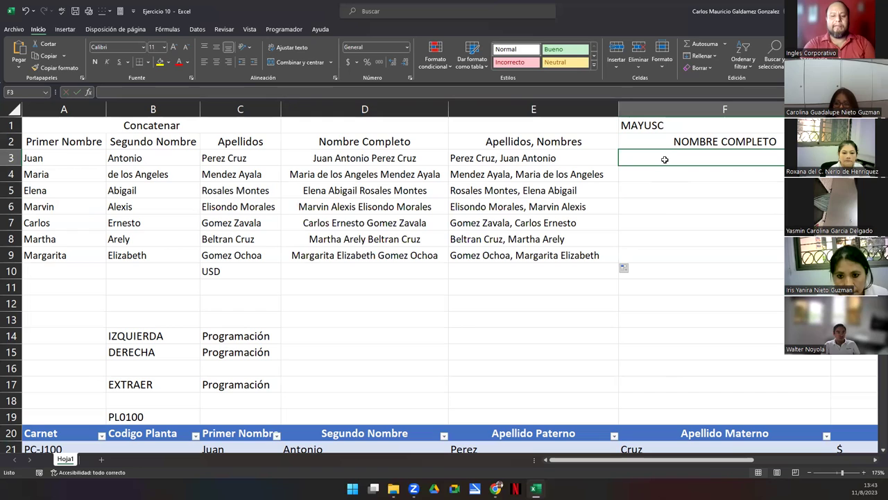
pyautogui.write('=')
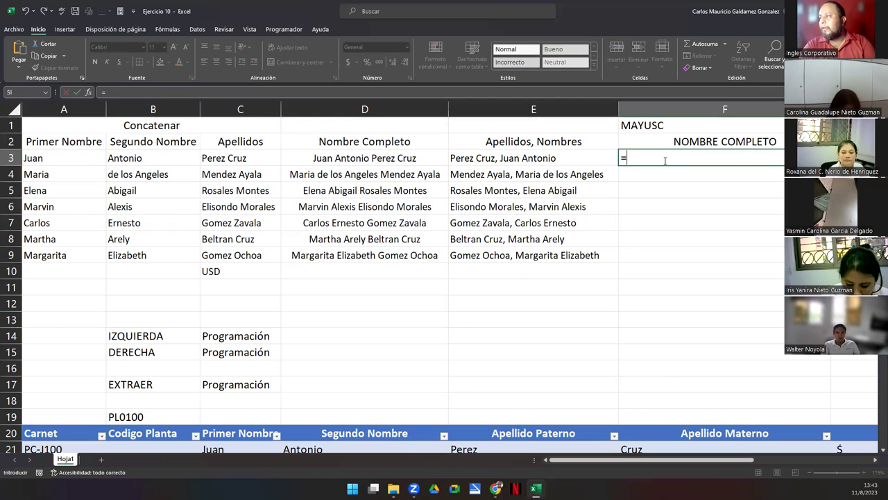
pyautogui.write('mayusc')
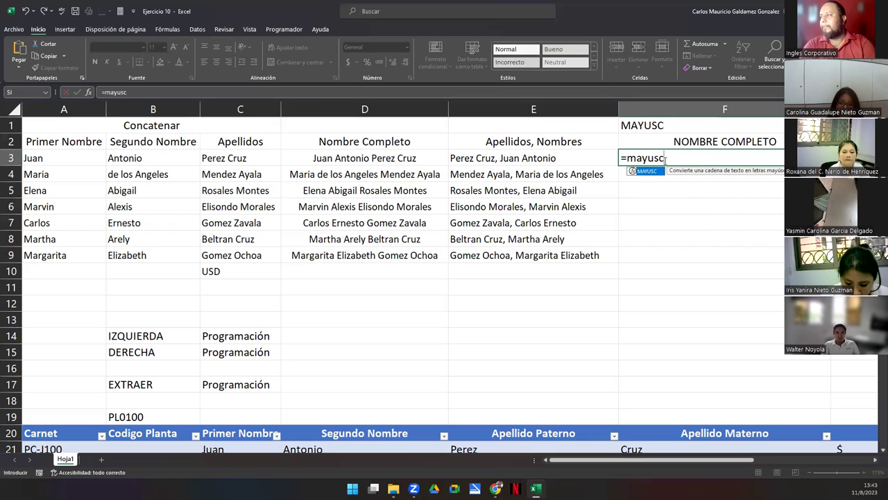
pyautogui.press('Tab')
pyautogui.moveTo(665, 161); pyautogui.dragTo(644, 160)
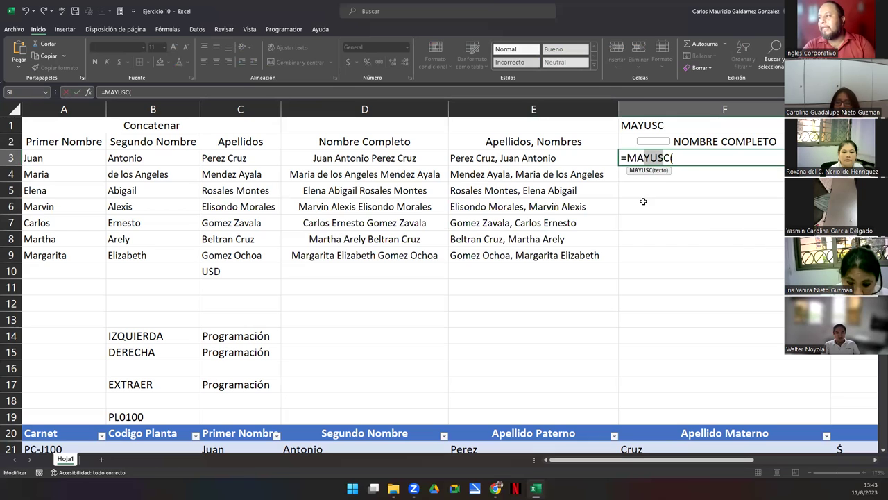
pyautogui.click(687, 161)
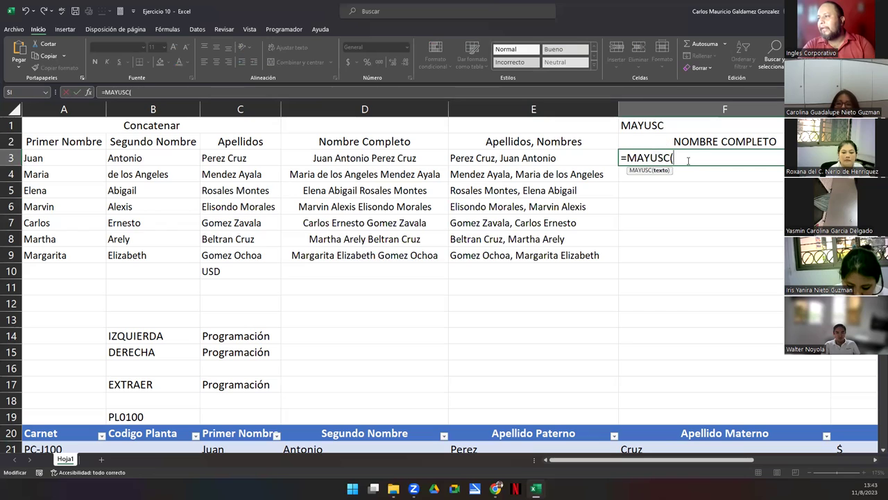
pyautogui.click(420, 157)
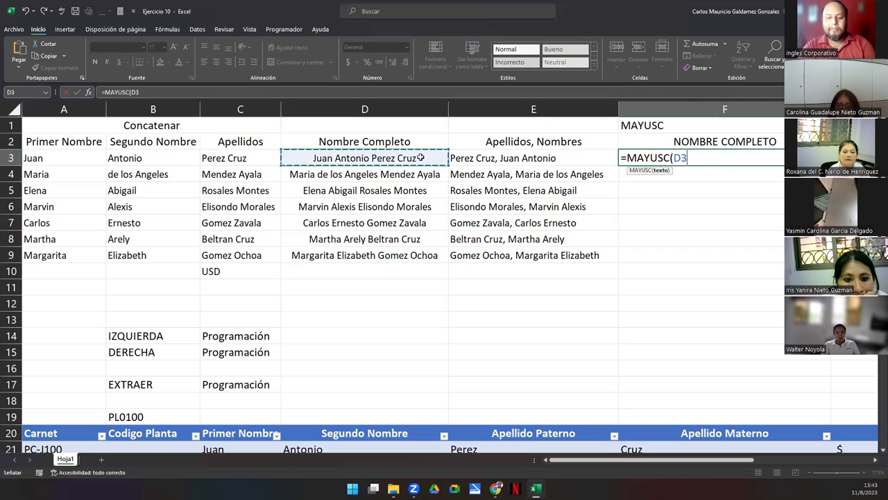
pyautogui.write(')')
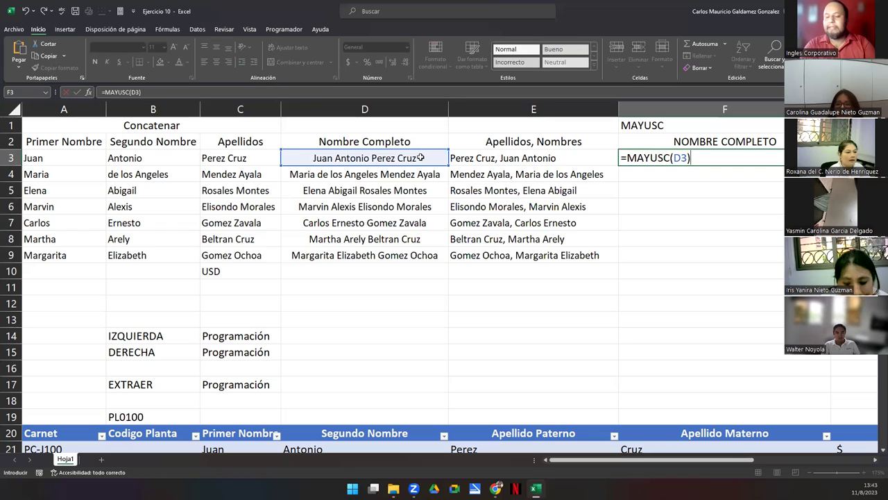
pyautogui.press('Return')
pyautogui.press('Up')
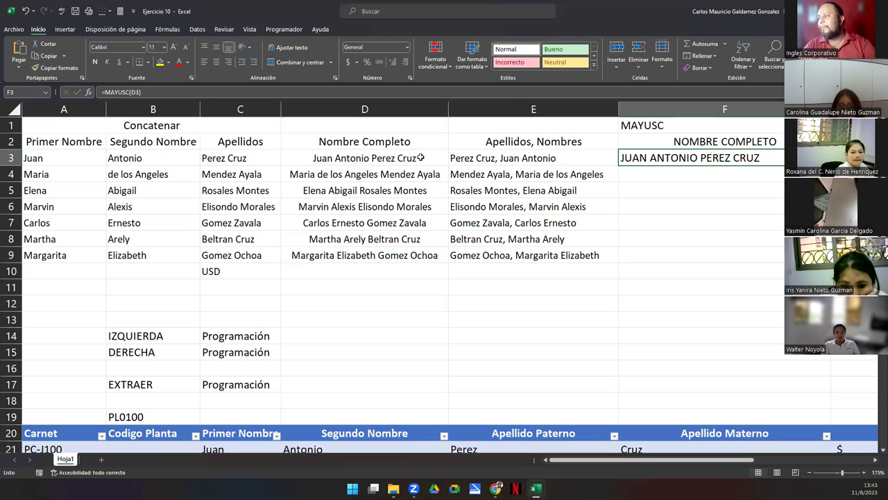
# Try to convert the name in D4 by entering =F1(D4) in F4, using the F1 cell as the function name
pyautogui.press('Down')
pyautogui.write('=')
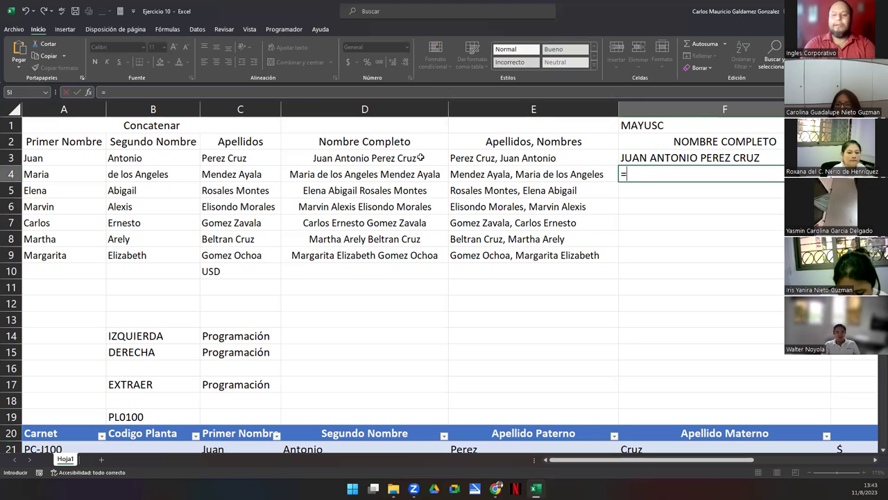
pyautogui.write('mau')
pyautogui.press('BackSpace')
pyautogui.write('u')
pyautogui.press('BackSpace')
pyautogui.press('BackSpace')
pyautogui.press('BackSpace')
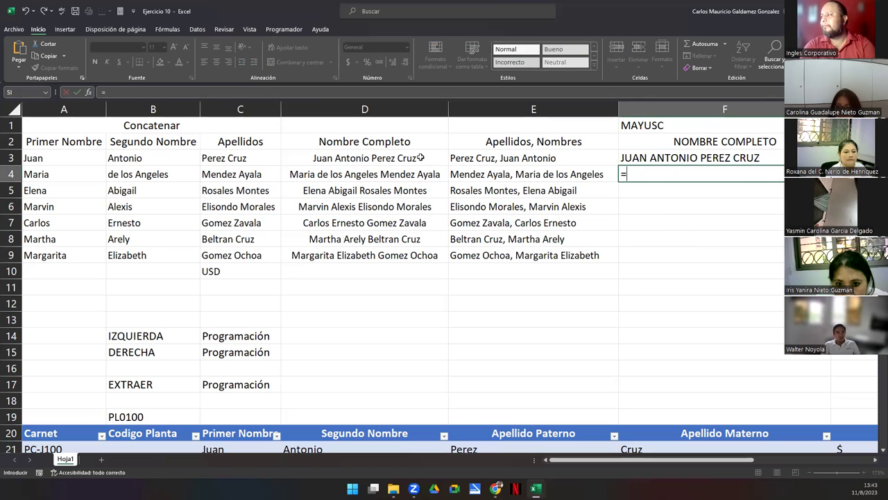
pyautogui.write('F1')
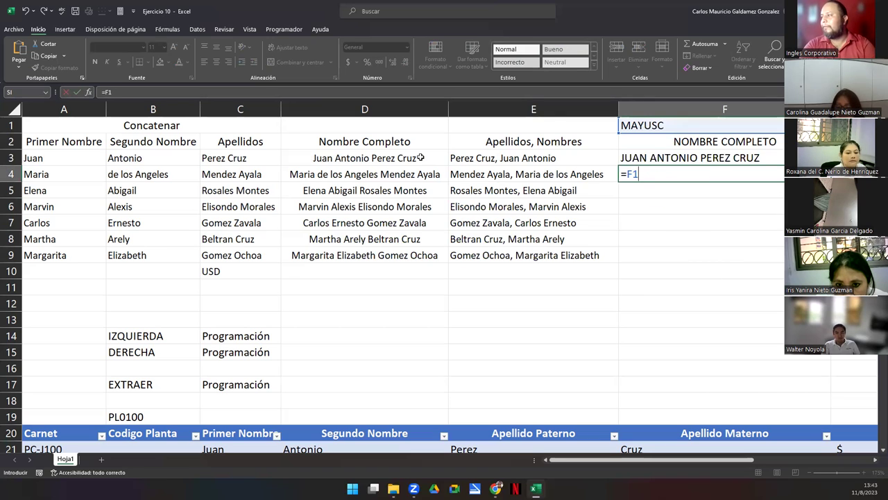
pyautogui.write('(')
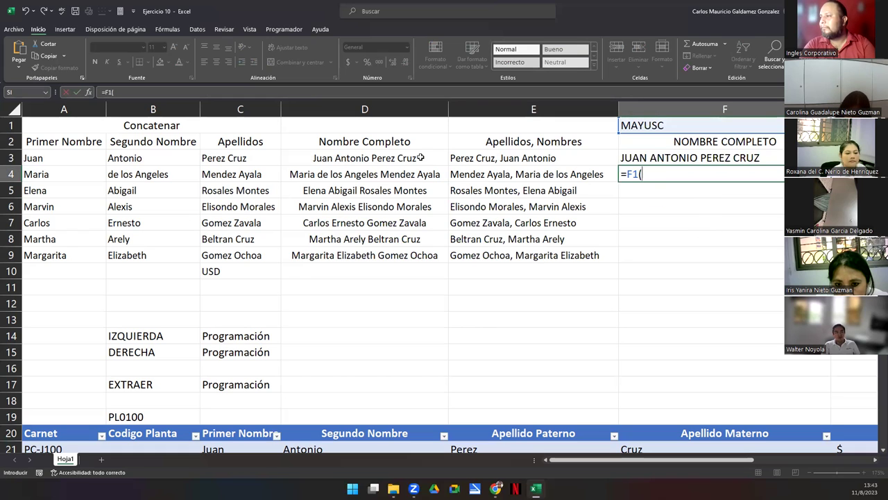
pyautogui.press('Left')
pyautogui.press('Left')
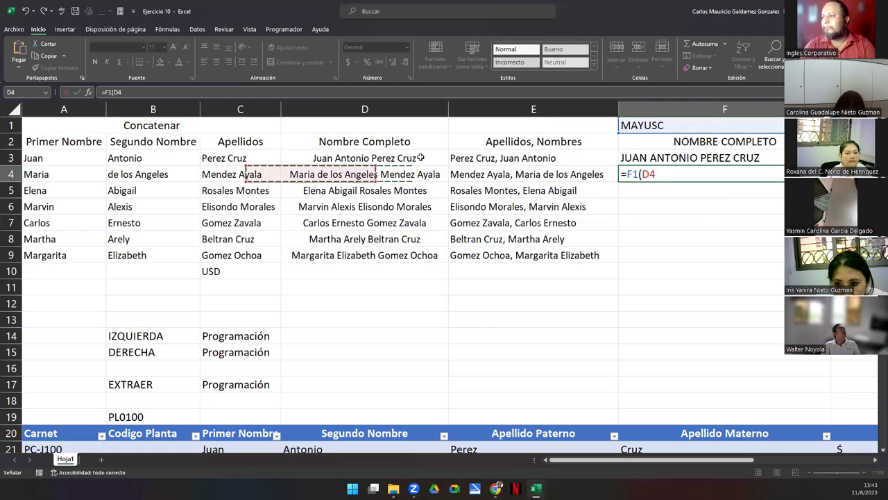
pyautogui.write(')')
pyautogui.press('Return')
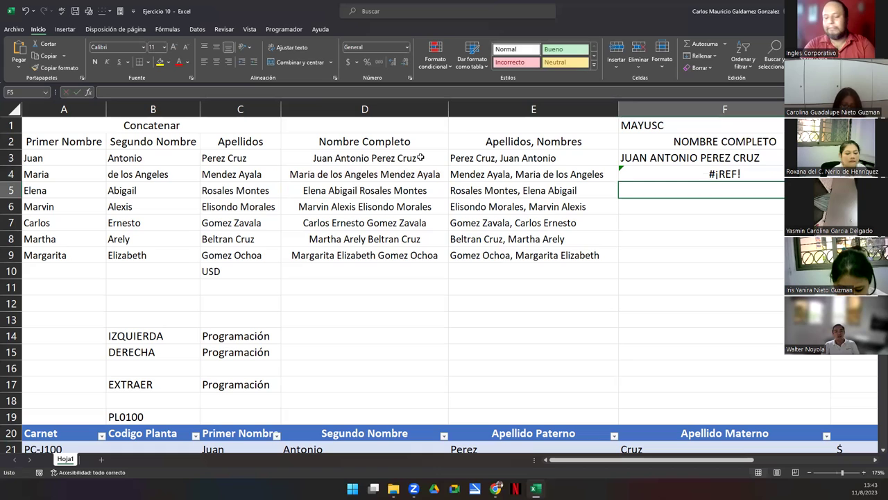
# Replace the formula in F4 with =MAYUSC(D4)
pyautogui.press('Up')
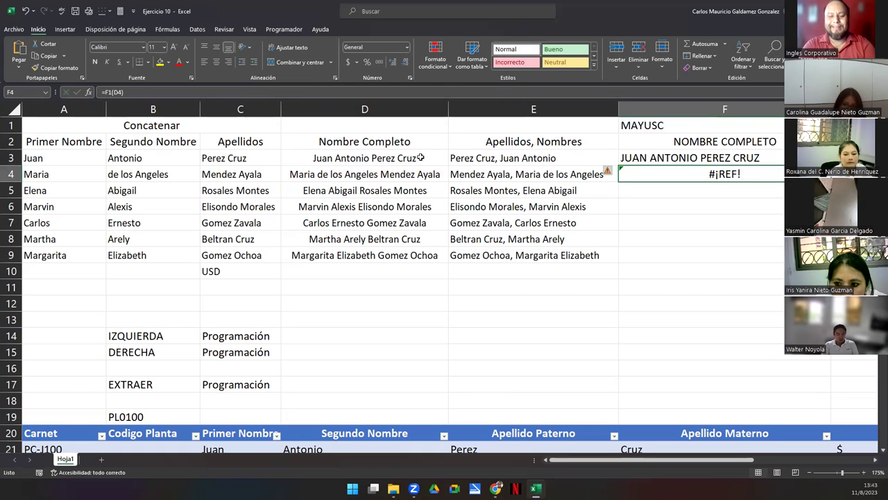
pyautogui.write('=')
pyautogui.write('mayu')
pyautogui.press('BackSpace')
pyautogui.write('yu')
pyautogui.press('Tab')
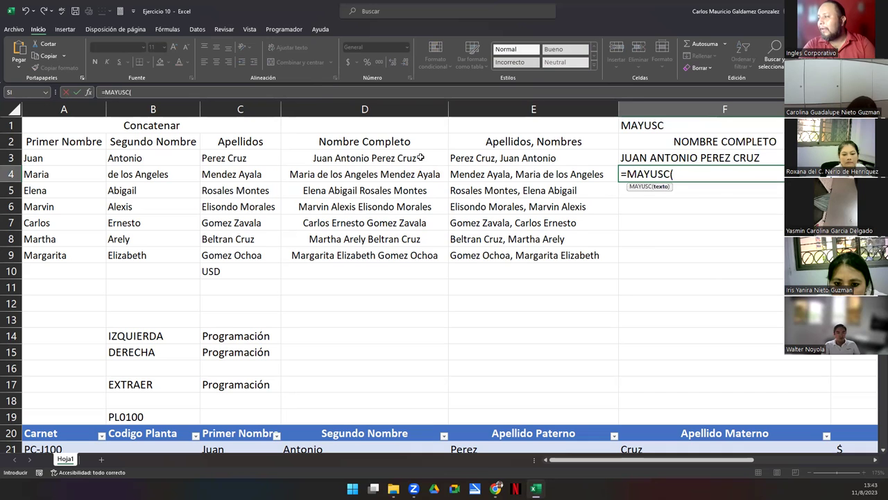
pyautogui.press('Left')
pyautogui.press('Left')
pyautogui.press('Left')
pyautogui.press('Right')
pyautogui.write(')')
pyautogui.press('Return')
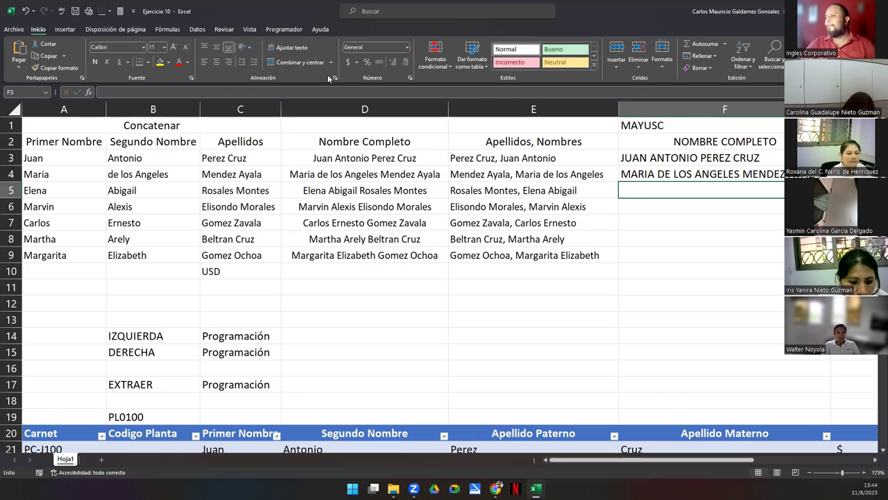
# Narrow columns C, D and E so they fit closely around the names in rows 3 to 9
pyautogui.doubleClick(280, 105)
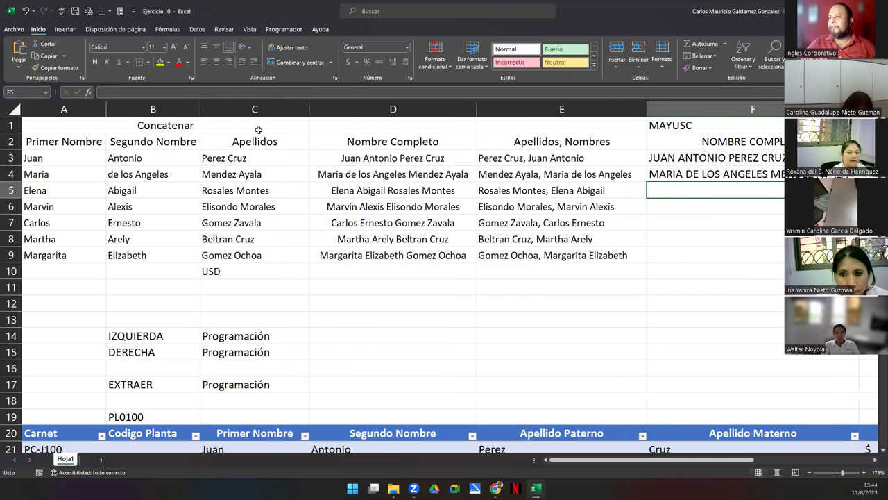
pyautogui.moveTo(307, 111); pyautogui.dragTo(269, 120)
pyautogui.moveTo(199, 111); pyautogui.dragTo(197, 115)
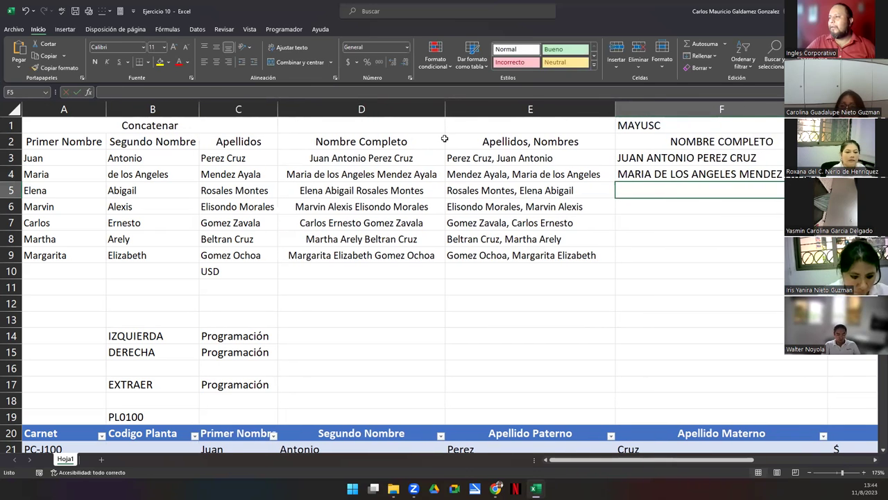
pyautogui.moveTo(444, 115); pyautogui.dragTo(435, 113)
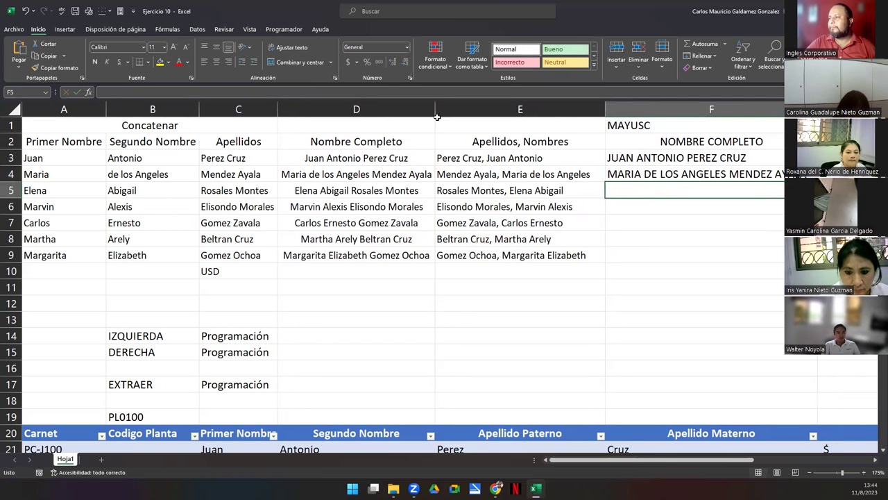
pyautogui.moveTo(601, 109); pyautogui.dragTo(591, 116)
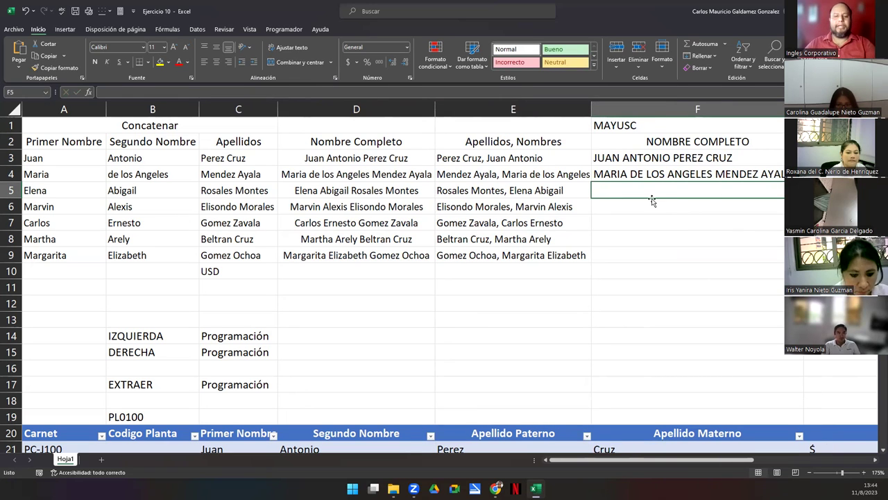
# Write a MAYUSC formula in F5 with E5 as its text argument
pyautogui.write('=')
pyautogui.press('Left')
pyautogui.press('Right')
pyautogui.press('BackSpace')
pyautogui.press('BackSpace')
pyautogui.write('mayusc')
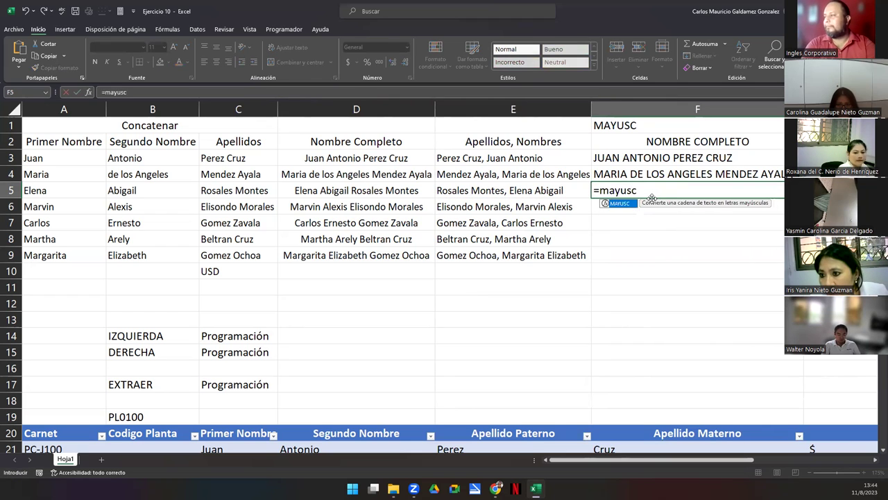
pyautogui.press('Tab')
pyautogui.press('Left')
pyautogui.press('Left')
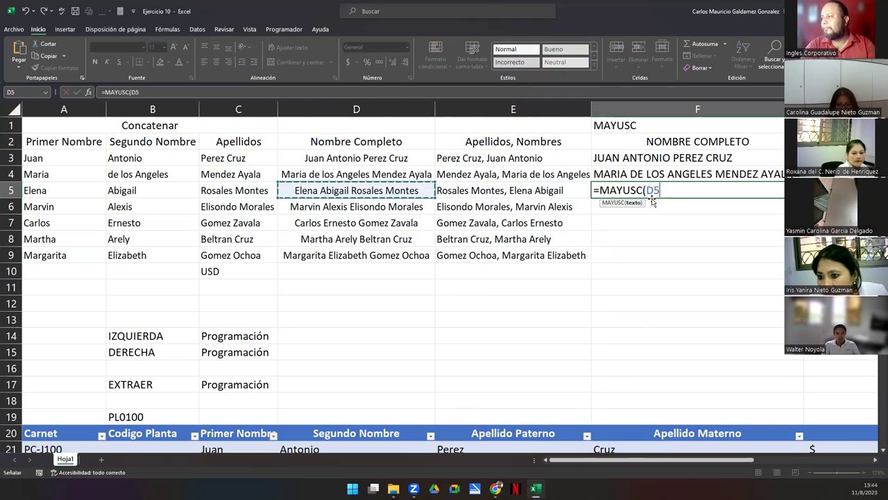
pyautogui.press('Right')
pyautogui.write(')')
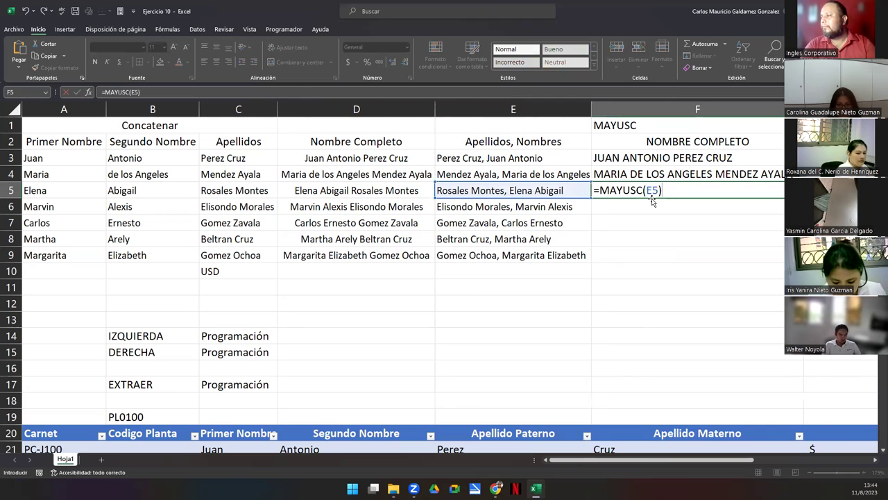
# Correct the argument of the F5 formula so it reads =MAYUSC(D5)
pyautogui.press('BackSpace')
pyautogui.press('BackSpace')
pyautogui.press('BackSpace')
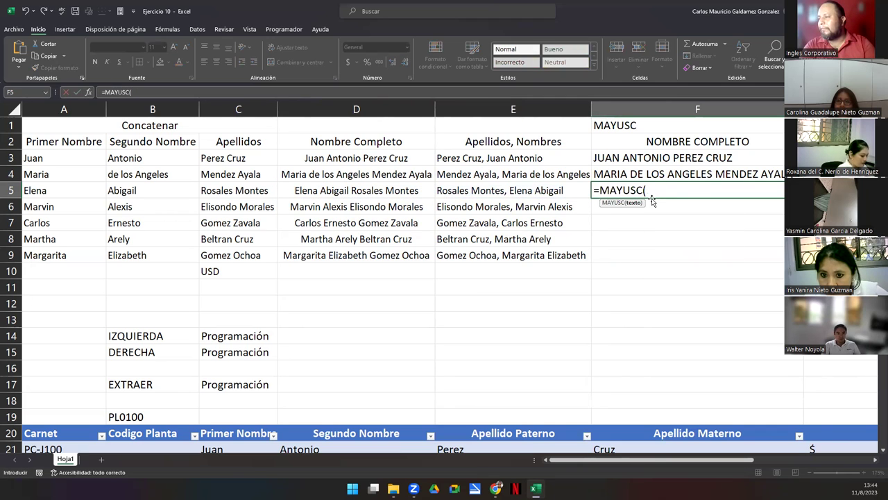
pyautogui.press('Left')
pyautogui.press('Left')
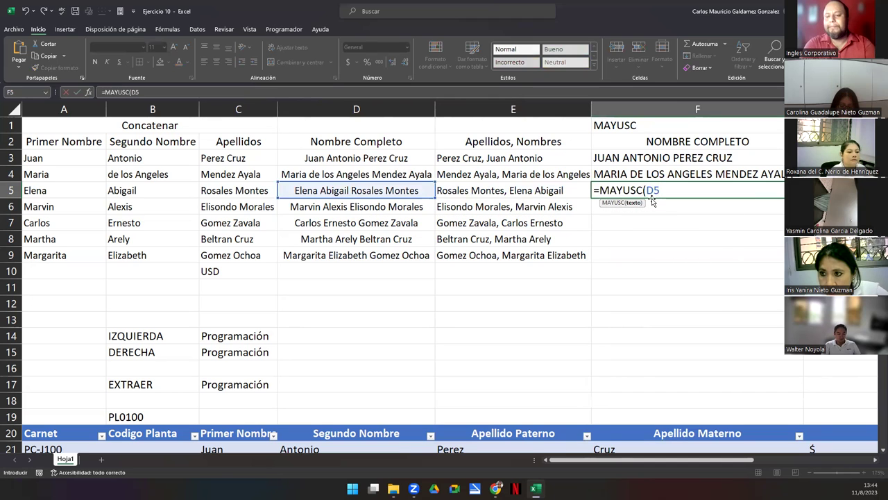
pyautogui.write(')')
pyautogui.press('Return')
# Fill the uppercase formula from F5 down through row 10 and widen column E slightly
pyautogui.click(651, 196)
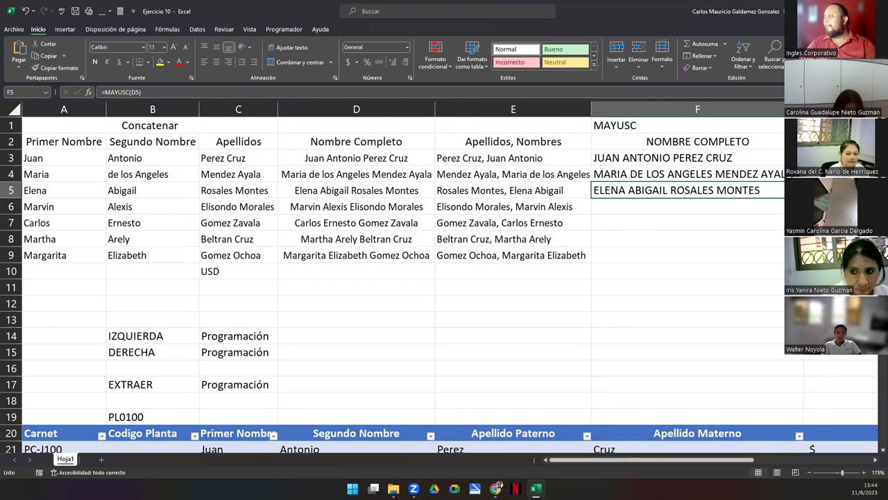
pyautogui.doubleClick(803, 197)
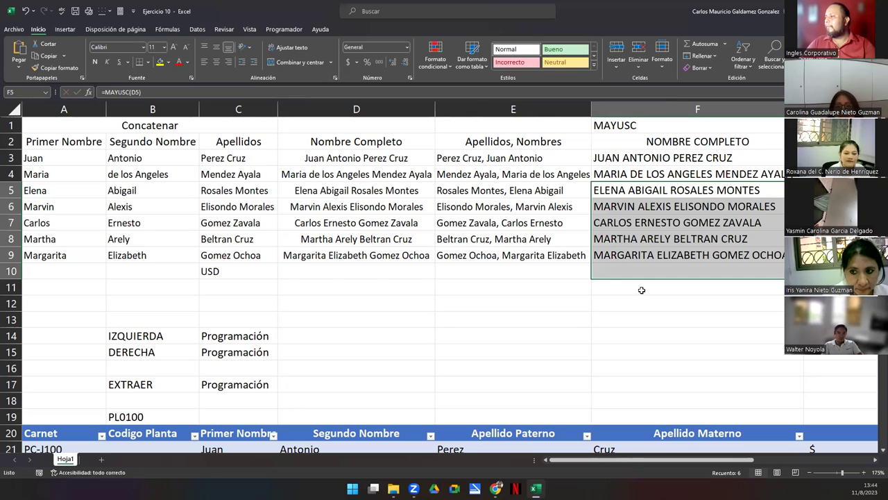
pyautogui.click(605, 266)
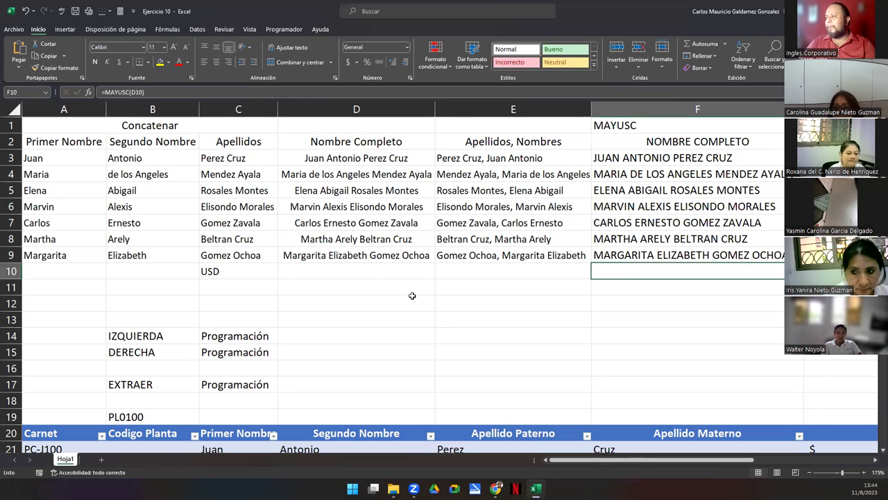
pyautogui.moveTo(591, 109); pyautogui.dragTo(598, 108)
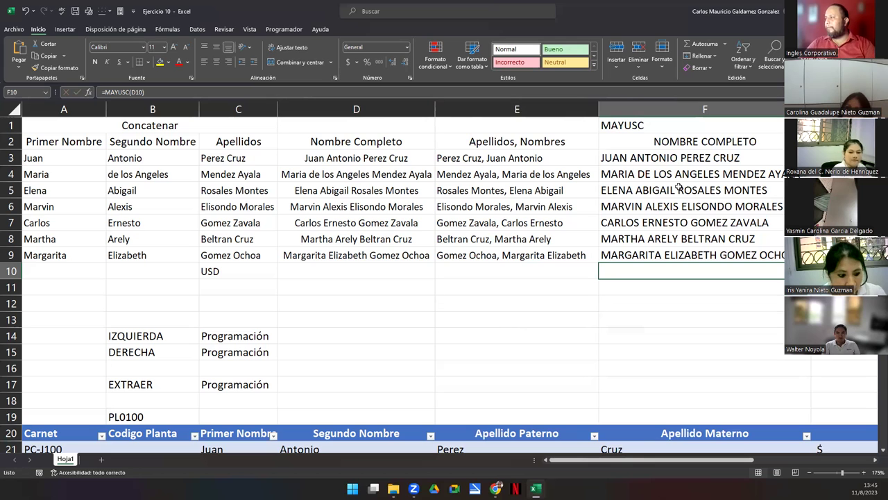
# Write the formula =MINUSC(E3) in G3 to convert the surname-first name of row 3 to lowercase
pyautogui.click(694, 157)
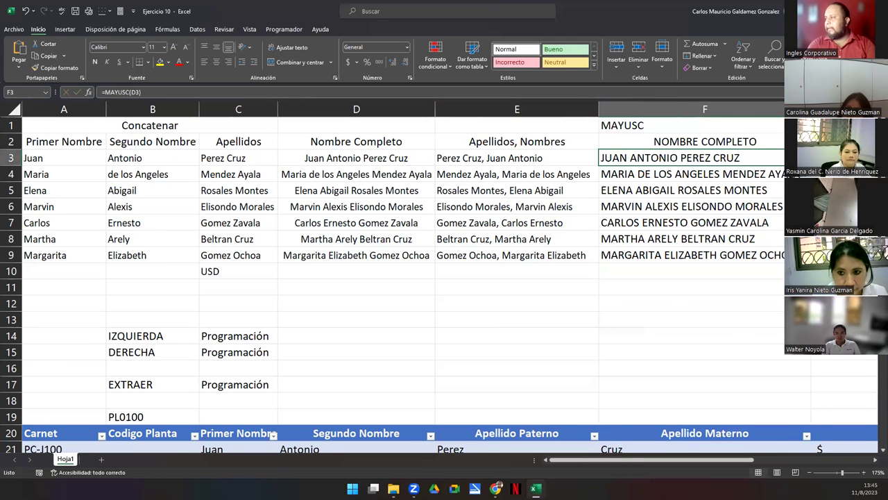
pyautogui.press('Right')
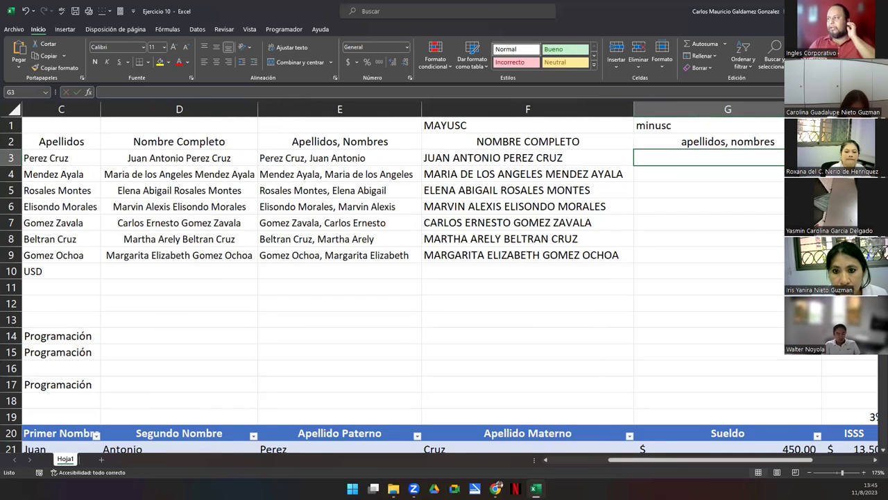
pyautogui.click(350, 144)
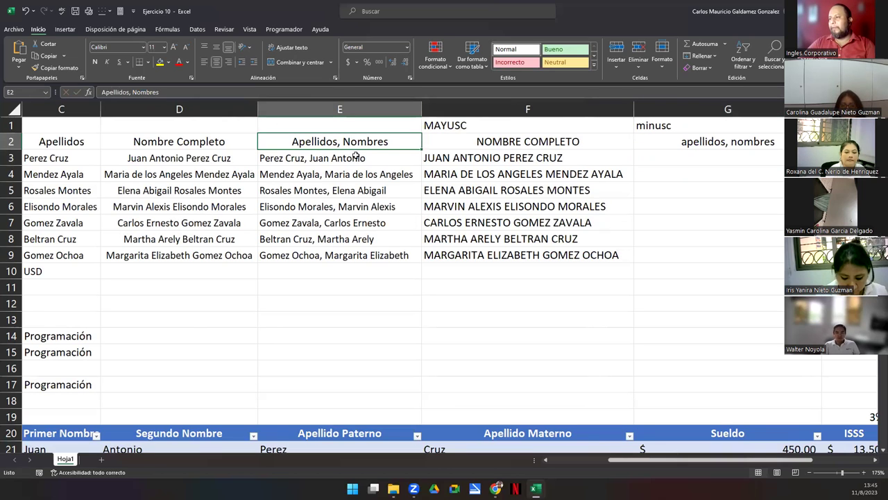
pyautogui.click(702, 160)
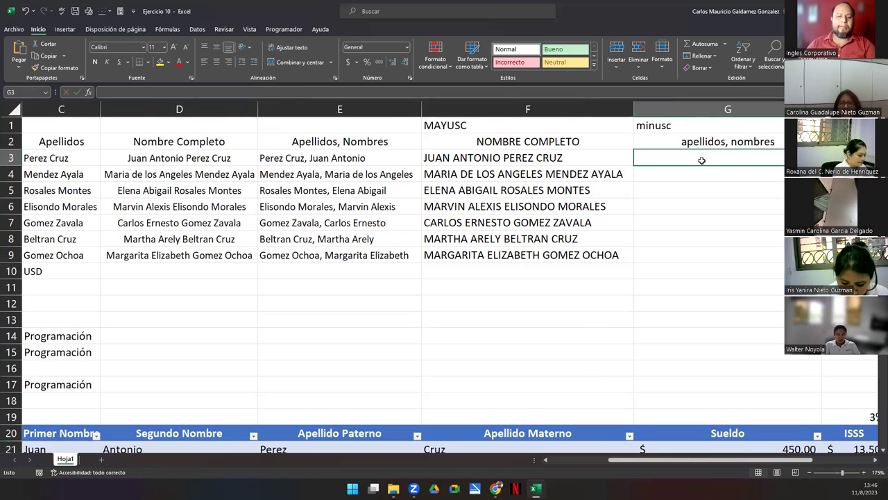
pyautogui.write('=')
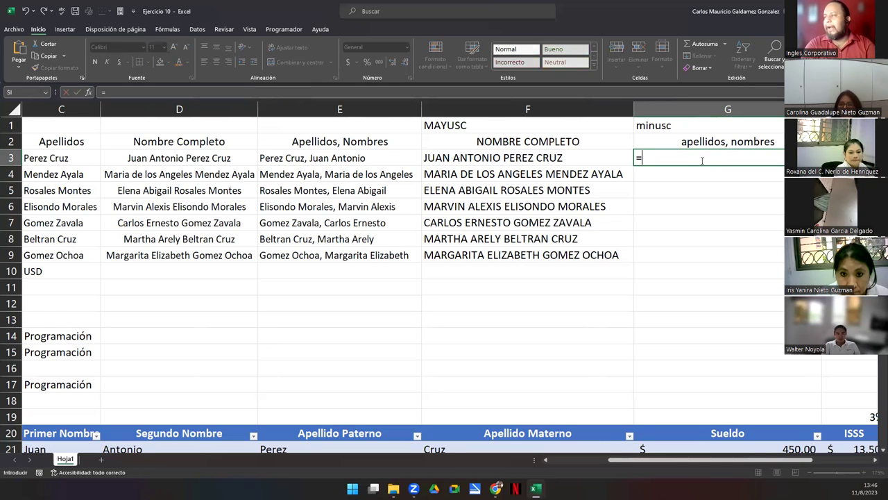
pyautogui.write('minu')
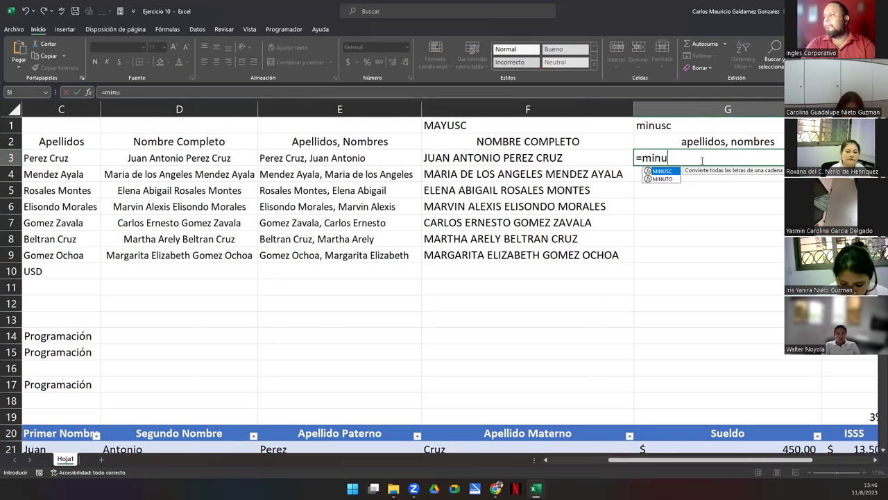
pyautogui.press('Tab')
pyautogui.press('Left')
pyautogui.press('Left')
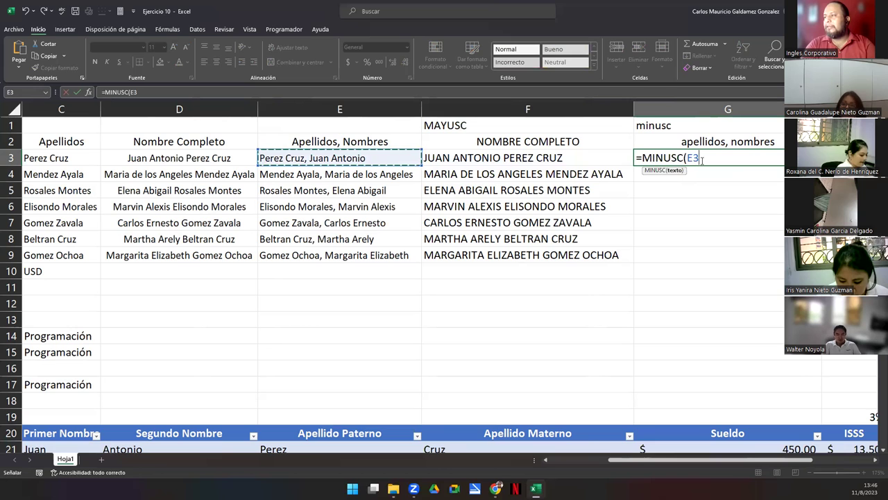
pyautogui.write(')')
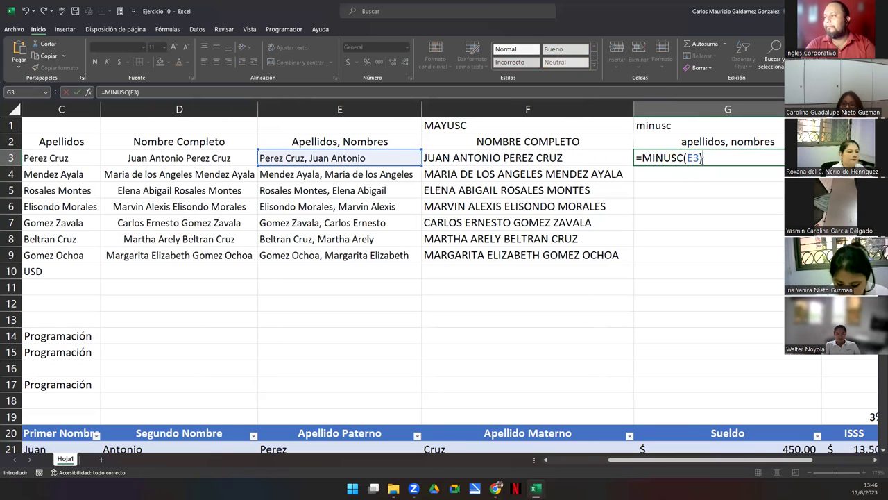
pyautogui.press('Return')
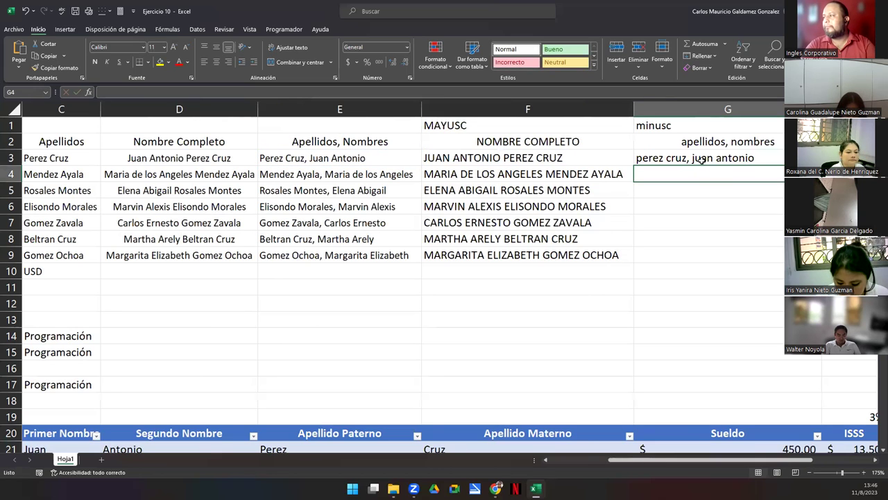
# Enter a MINUSC formula in G4 with E4 as its text argument
pyautogui.click(702, 159)
pyautogui.press('Down')
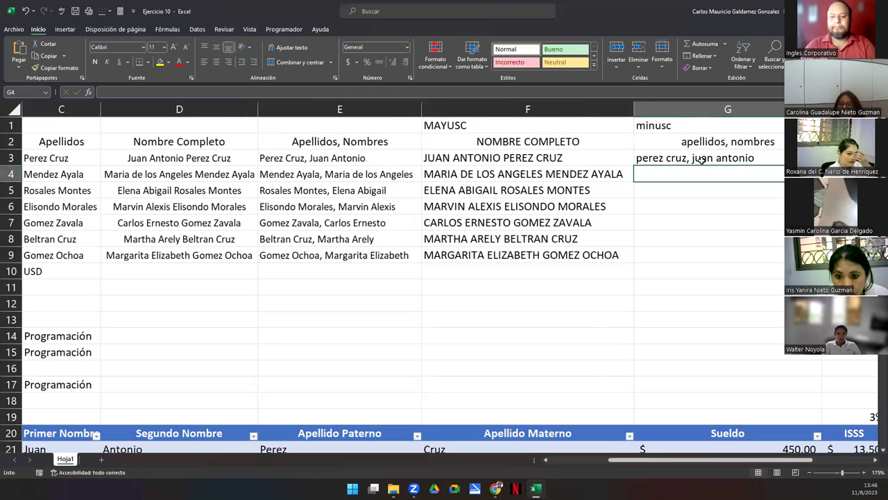
pyautogui.write('=minusc')
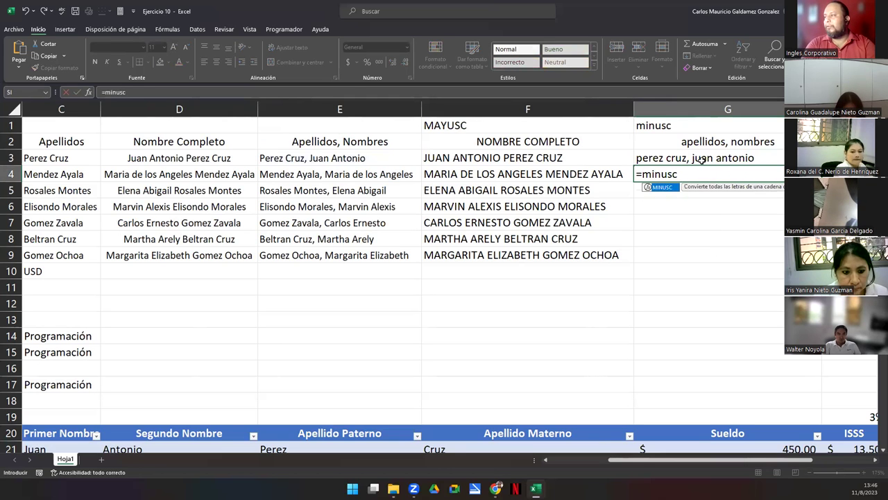
pyautogui.press('Tab')
pyautogui.press('Left')
pyautogui.press('Left')
pyautogui.press('Left')
pyautogui.press('Right')
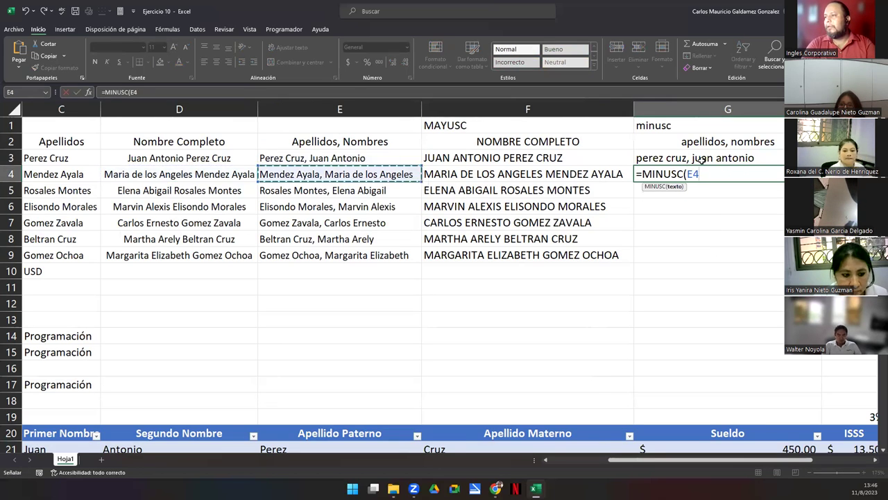
pyautogui.press('Return')
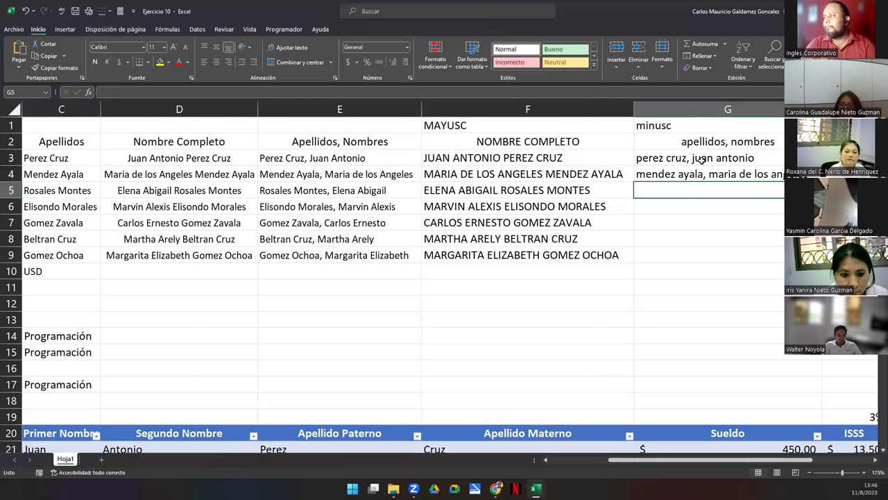
# Enter a MINUSC formula in G5 with E5 as its text argument
pyautogui.write('=mi')
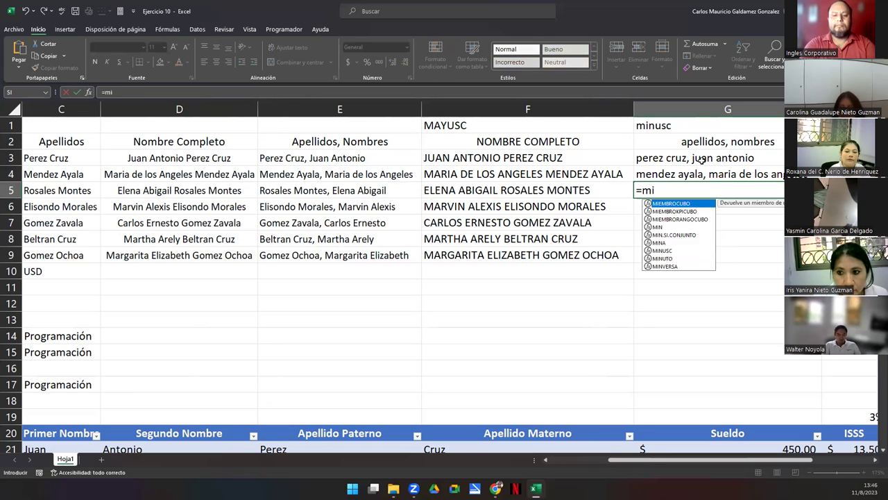
pyautogui.write('nusc')
pyautogui.press('Tab')
pyautogui.press('Down')
pyautogui.press('Down')
pyautogui.press('Down')
pyautogui.press('Up')
pyautogui.press('Up')
pyautogui.press('Up')
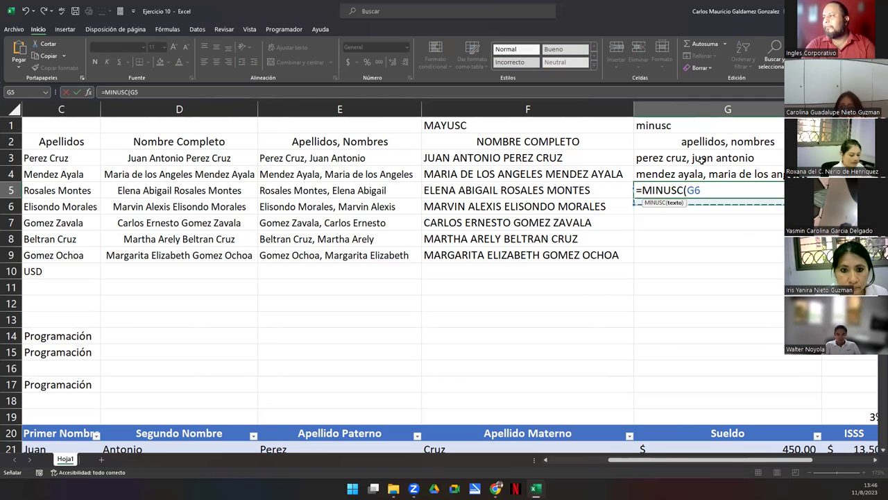
pyautogui.press('Left')
pyautogui.press('Left')
pyautogui.press('Return')
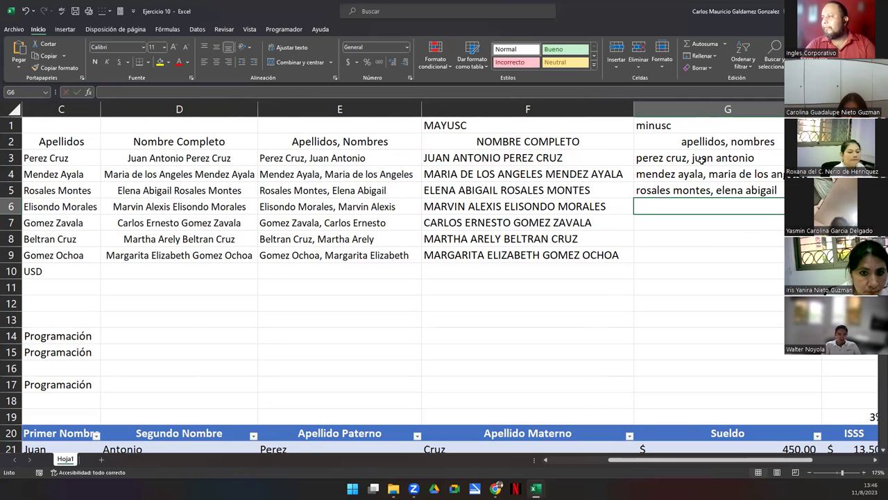
# Enter a MINUSC formula in G6 that references the surname-first name in E6
pyautogui.write('=')
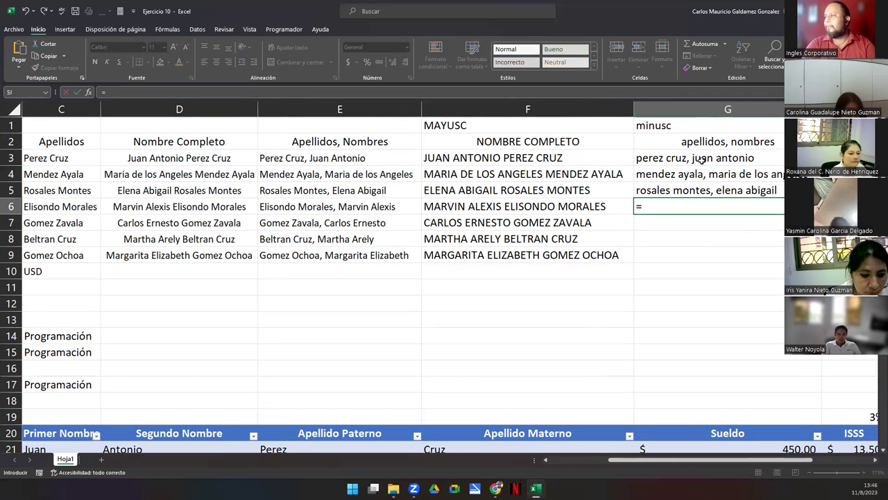
pyautogui.write('minus')
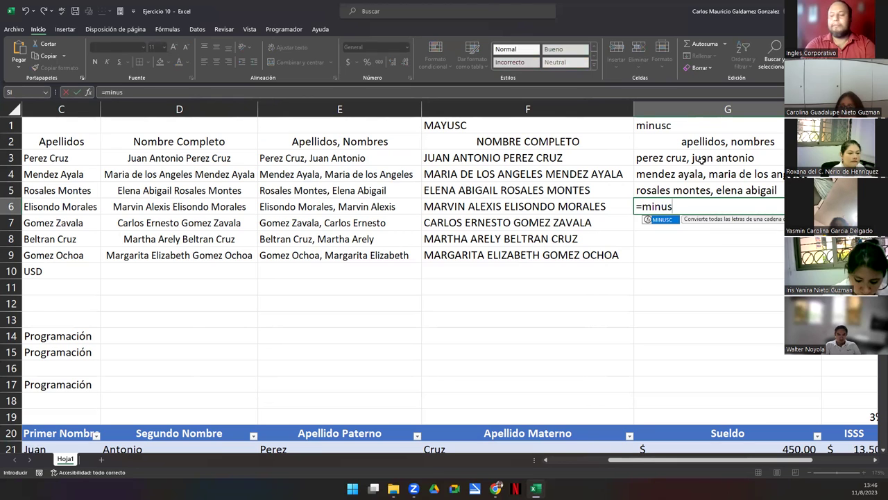
pyautogui.write('c')
pyautogui.press('Tab')
pyautogui.press('Left')
pyautogui.press('Left')
pyautogui.press('Left')
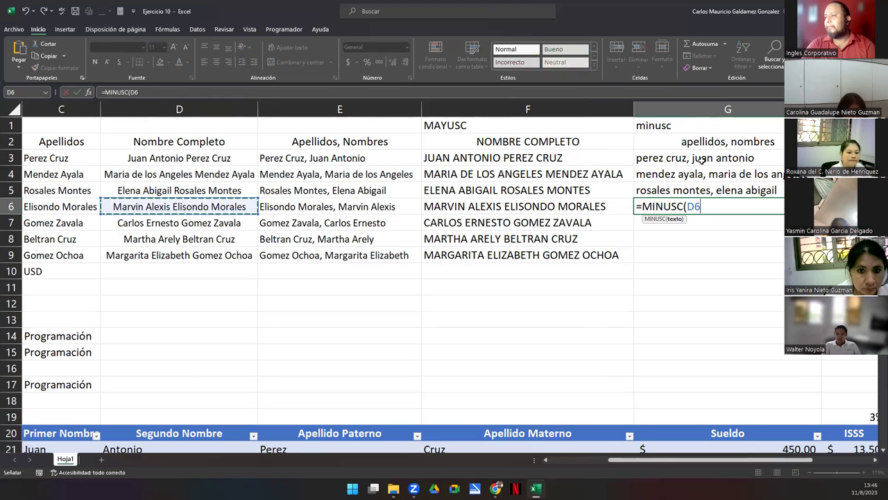
pyautogui.press('Right')
pyautogui.press('Return')
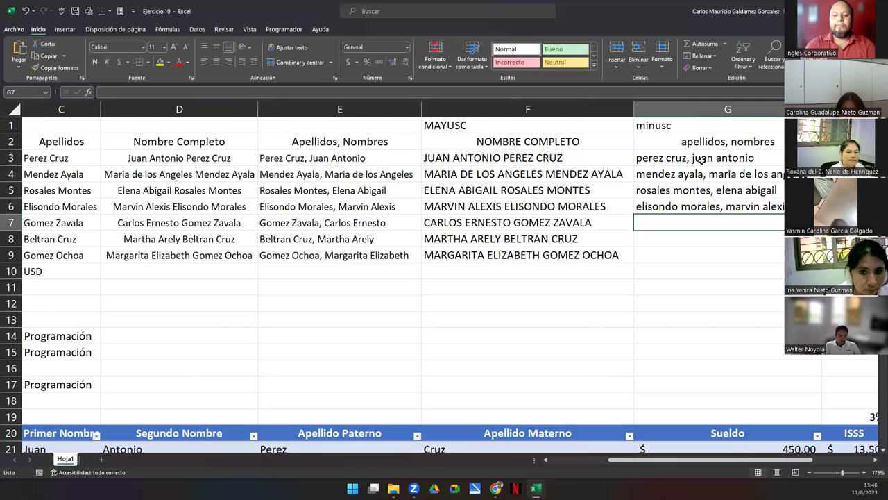
# Enter a MINUSC formula in G7 that references the surname-first name in E7
pyautogui.write('=minusc')
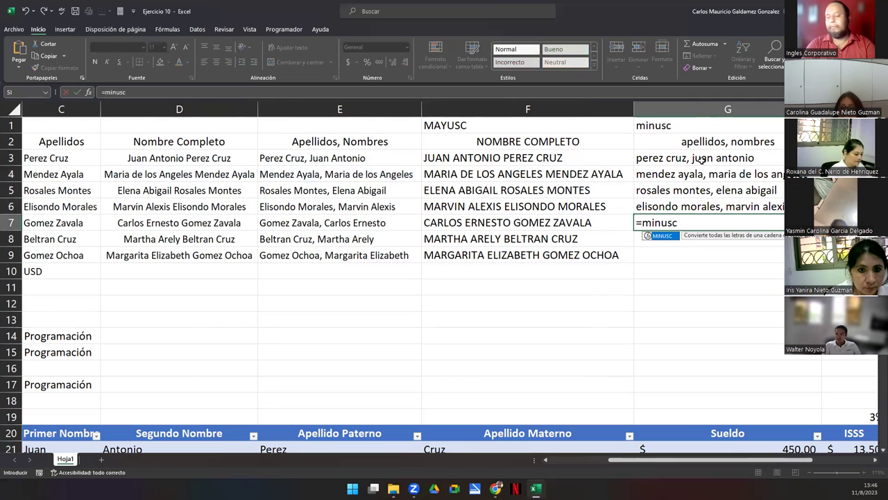
pyautogui.press('Tab')
pyautogui.press('Left')
pyautogui.press('Left')
pyautogui.press('Return')
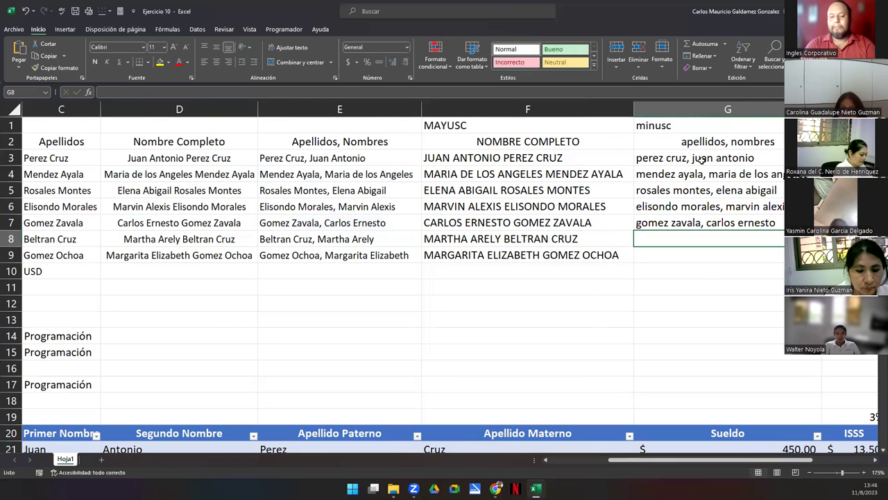
# Enter a MINUSC formula in G8 that takes E8 as its text
pyautogui.write('=minusc')
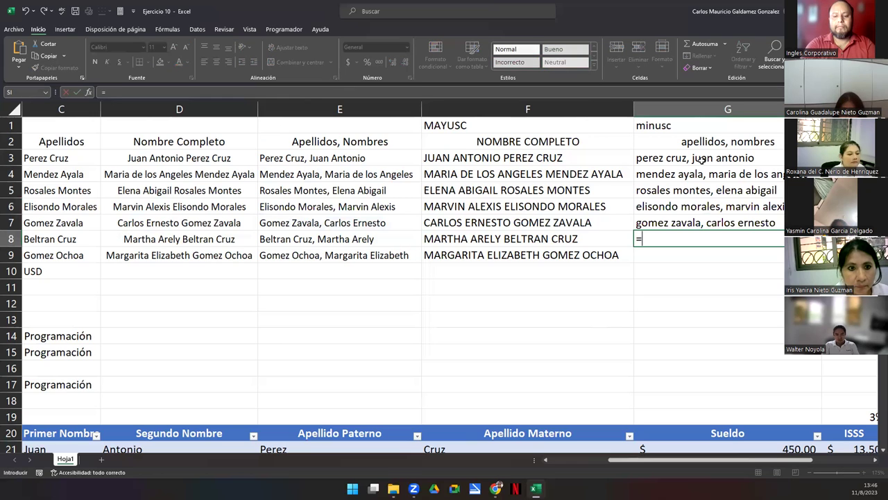
pyautogui.press('Tab')
pyautogui.press('Left')
pyautogui.press('Left')
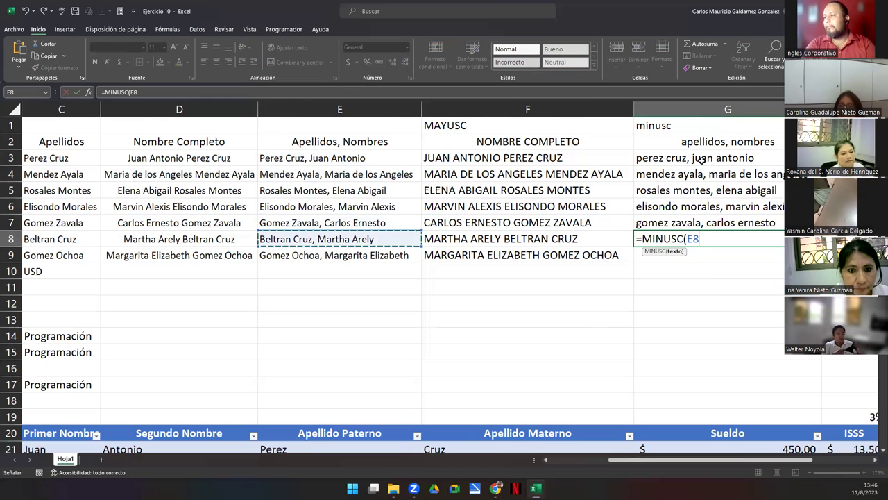
pyautogui.press('Return')
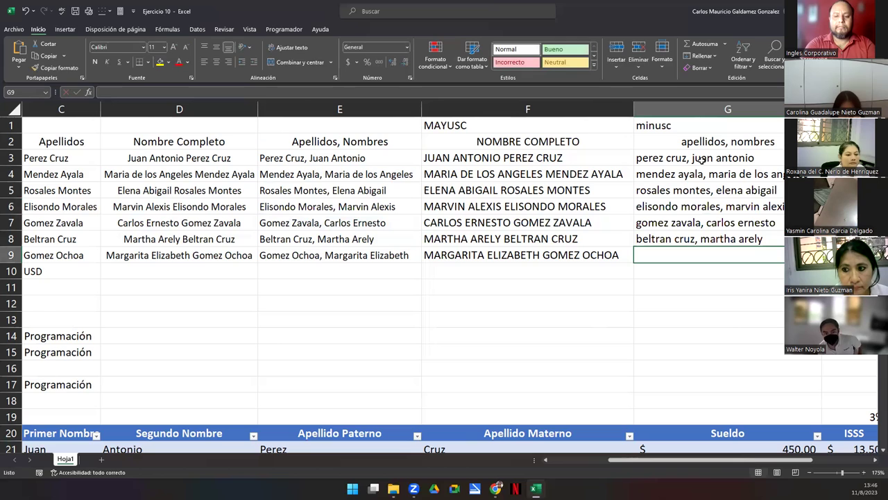
# Complete the lowercase column by entering =MINUSC(E9) in G9
pyautogui.write('=minusc')
pyautogui.press('Tab')
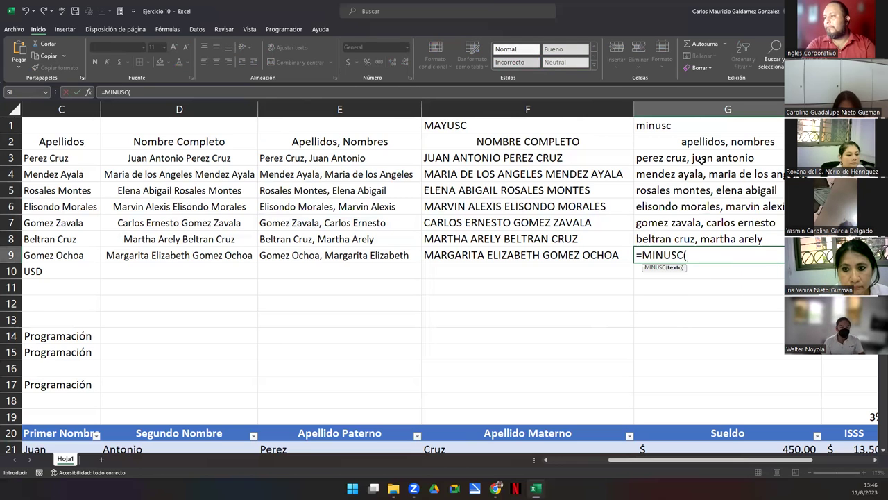
pyautogui.press('Left')
pyautogui.press('Left')
pyautogui.press('Return')
pyautogui.press('Up')
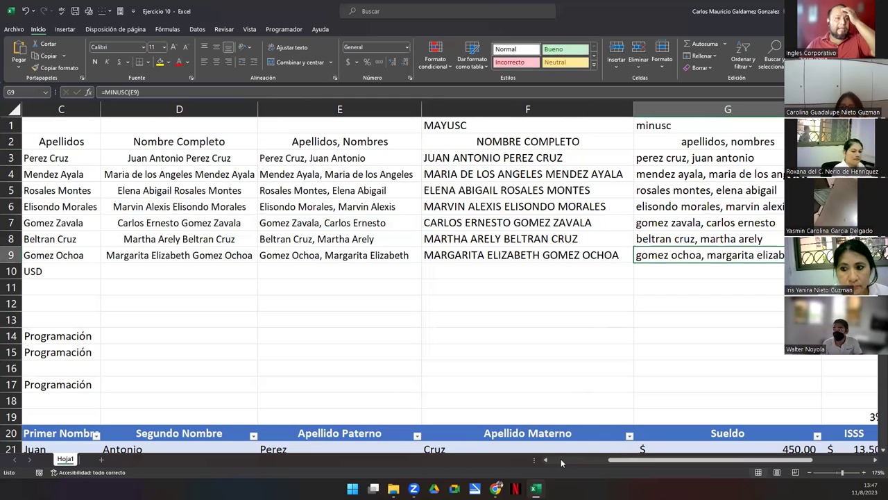
# Review the column headings in F1 and G1 and examine which cells the MAYUSC formula in F3 and the MINUSC formula in G3 reference
pyautogui.moveTo(626, 461); pyautogui.dragTo(535, 472)
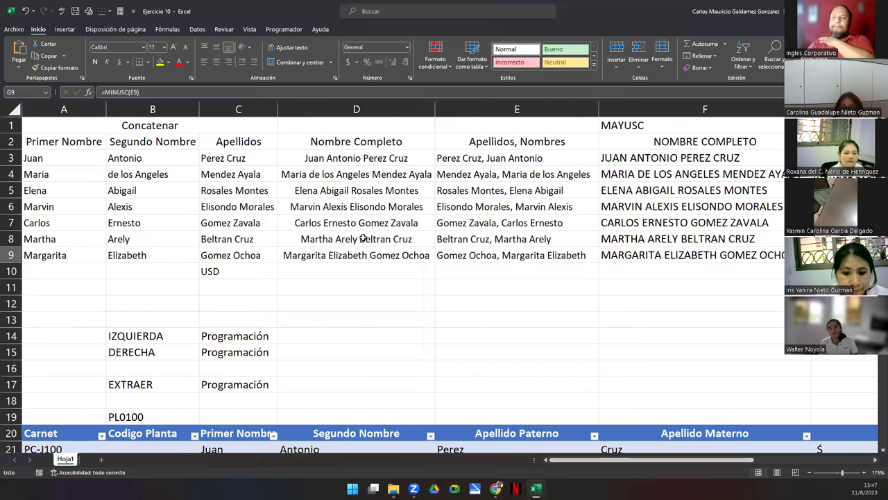
pyautogui.click(669, 127)
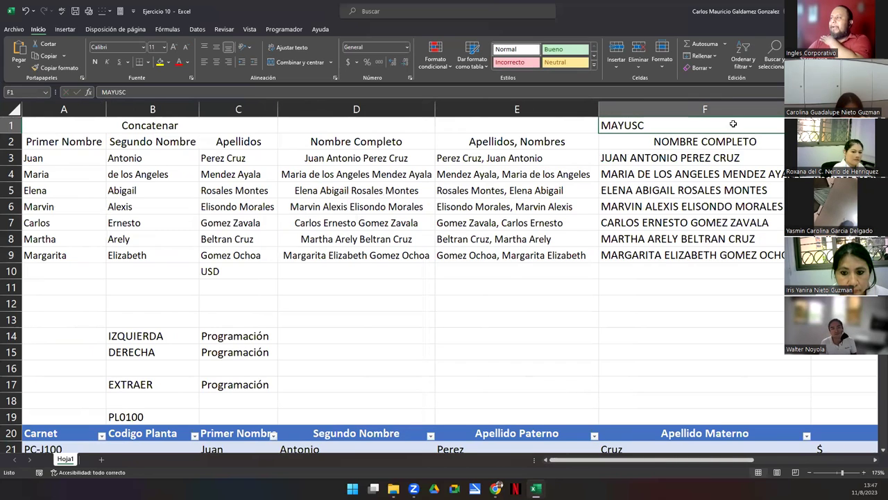
pyautogui.press('Right')
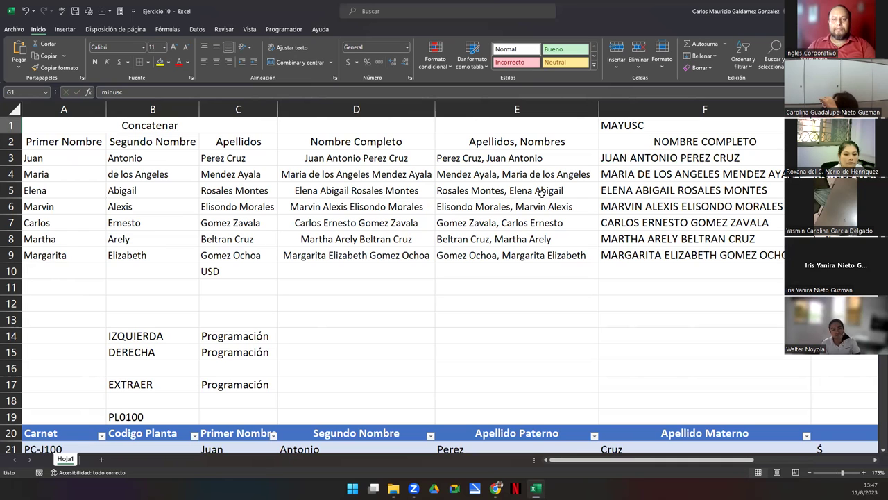
pyautogui.click(777, 124)
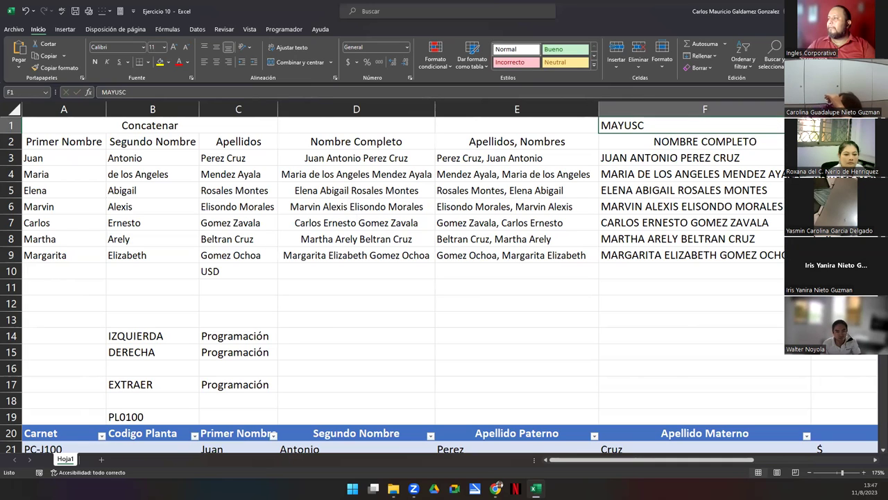
pyautogui.click(704, 158)
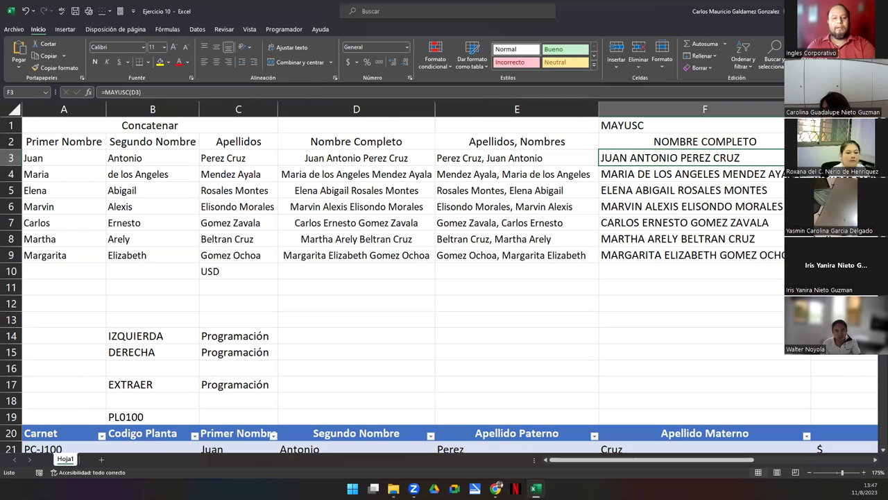
pyautogui.press('F2')
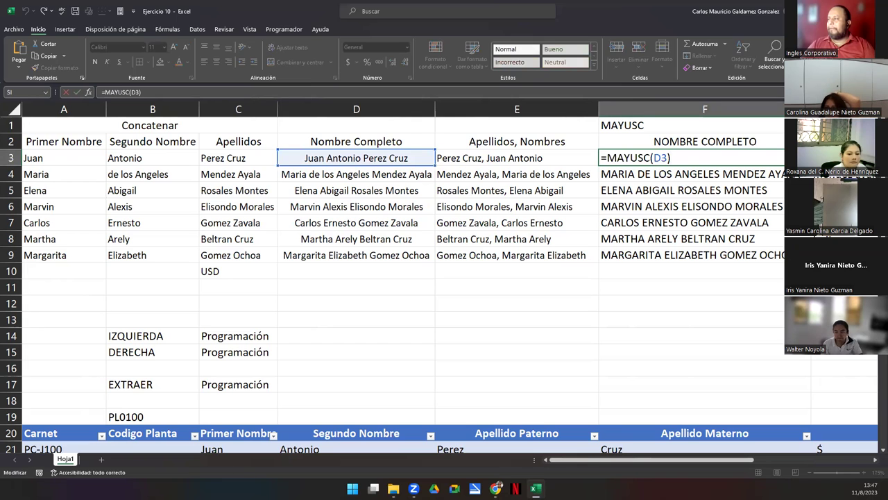
pyautogui.press('Tab')
pyautogui.doubleClick(696, 158)
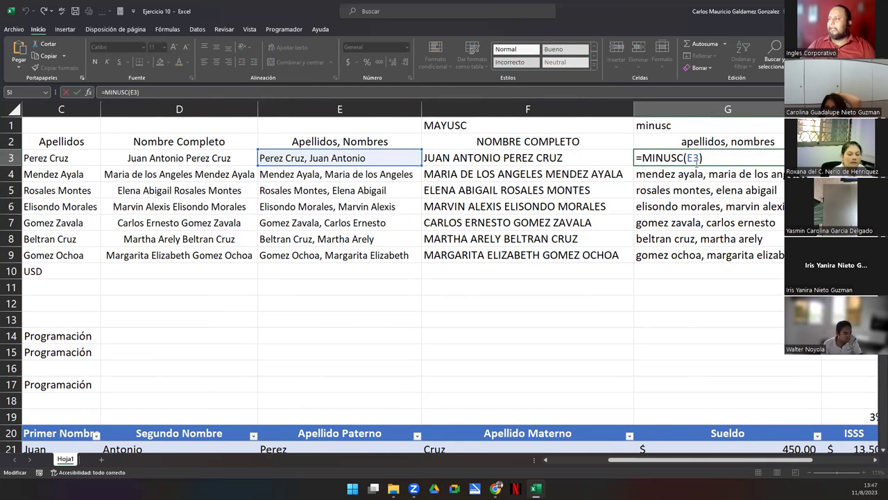
pyautogui.click(322, 165)
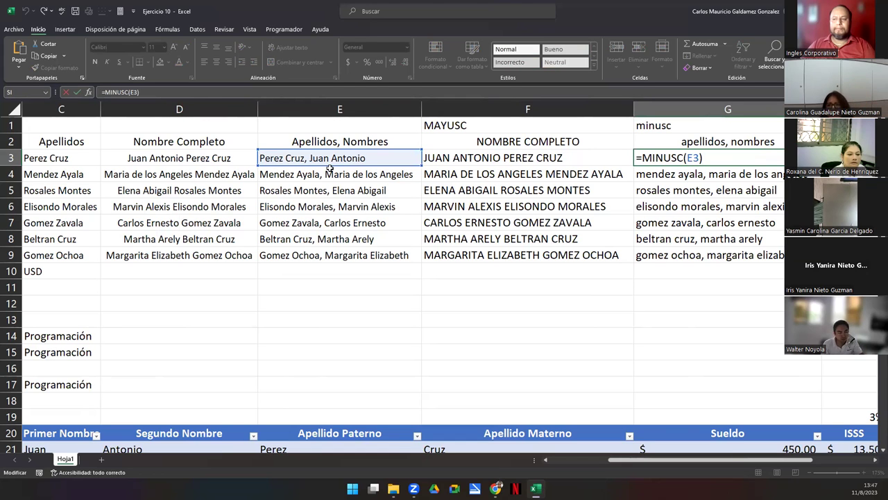
pyautogui.press('Return')
pyautogui.press('Left')
pyautogui.press('Left')
pyautogui.press('Left')
pyautogui.press('Left')
pyautogui.press('Left')
pyautogui.press('Down')
pyautogui.press('Down')
pyautogui.press('Down')
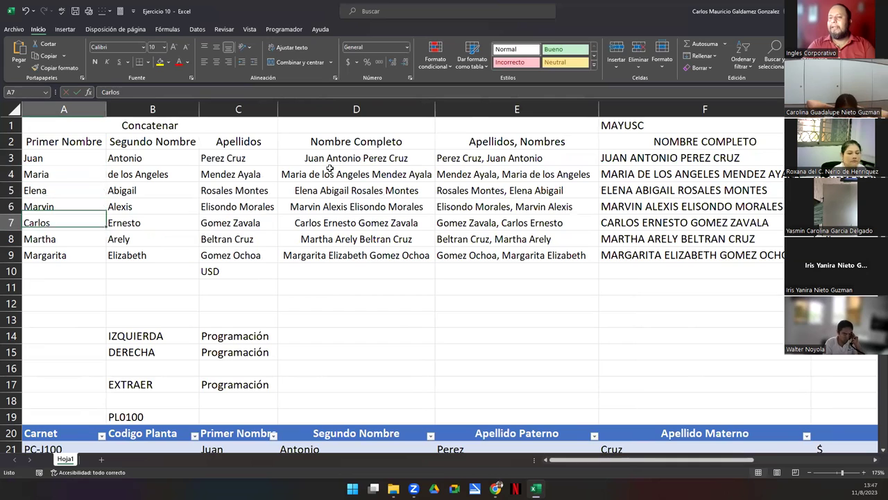
pyautogui.press('Down')
pyautogui.press('F8')
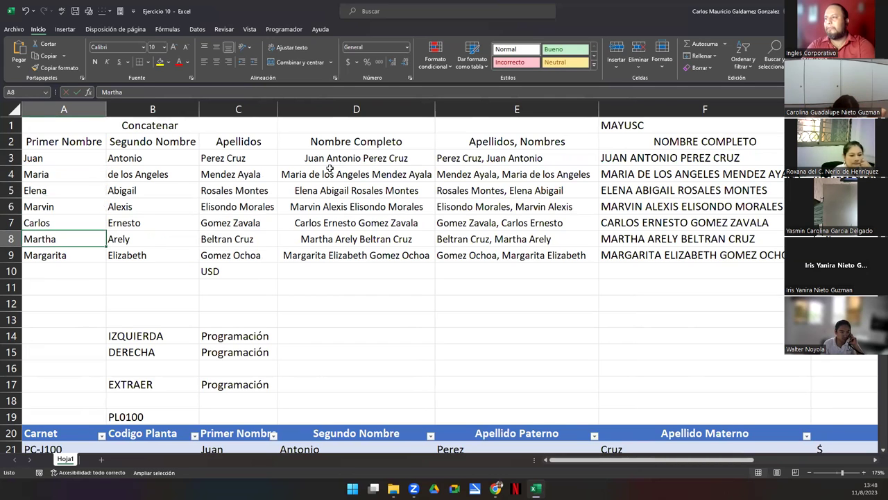
pyautogui.press('F8')
pyautogui.press('Right')
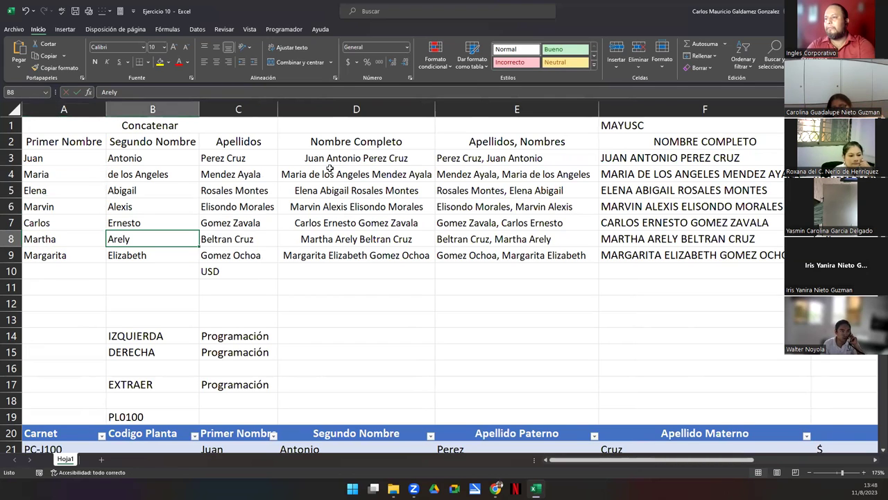
pyautogui.press('Right')
pyautogui.press('alt')
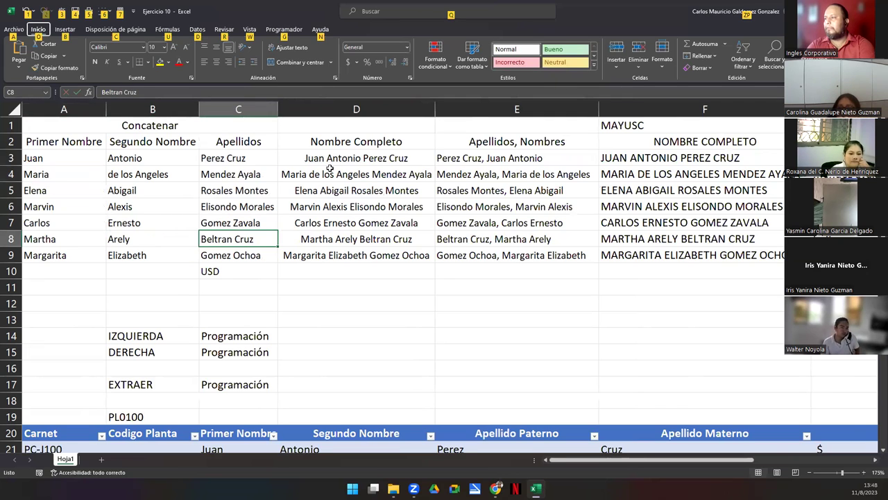
# Create a chart sheet from the name data and delete that sheet again
pyautogui.press('F11')
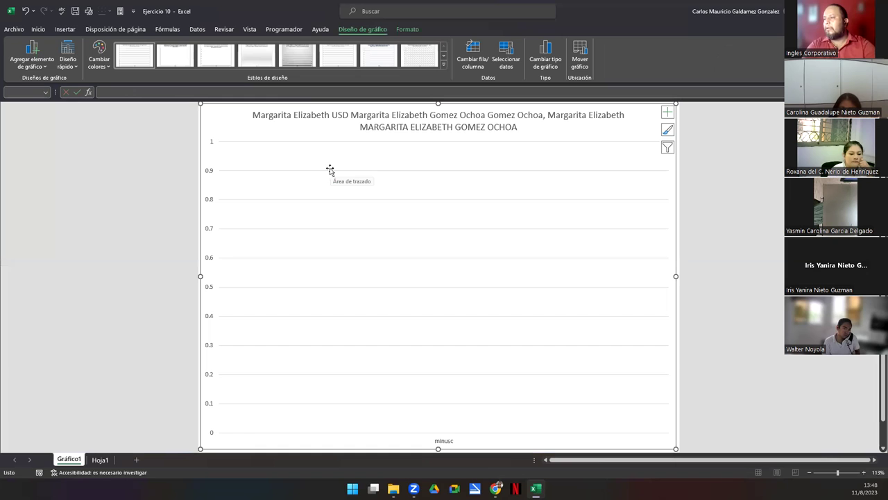
pyautogui.click(97, 459)
pyautogui.rightClick(73, 460)
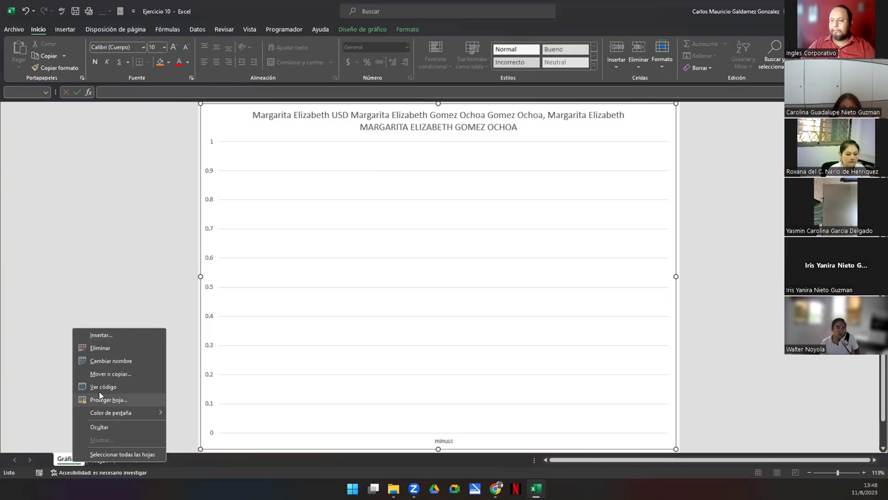
pyautogui.click(101, 348)
pyautogui.click(423, 268)
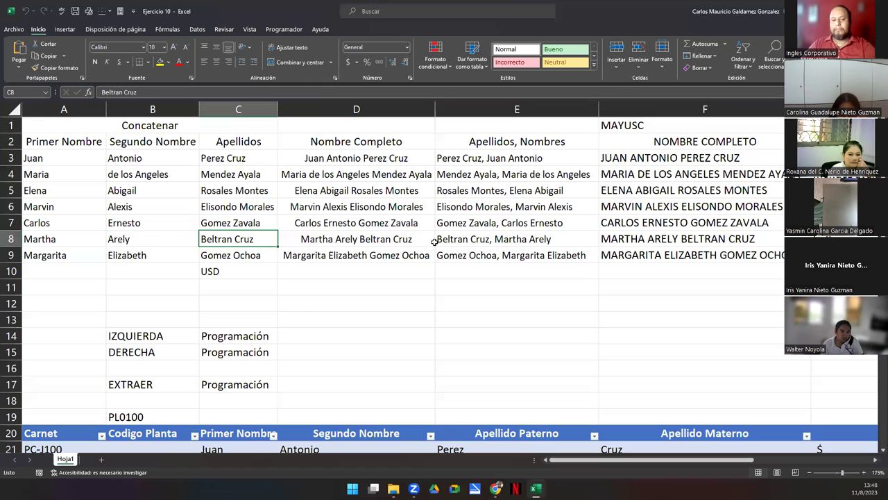
pyautogui.click(483, 173)
pyautogui.press('F5')
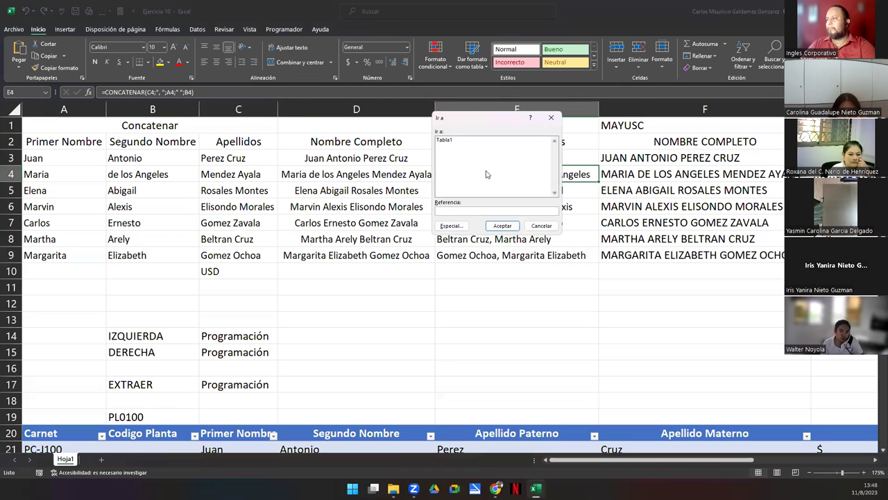
pyautogui.click(530, 222)
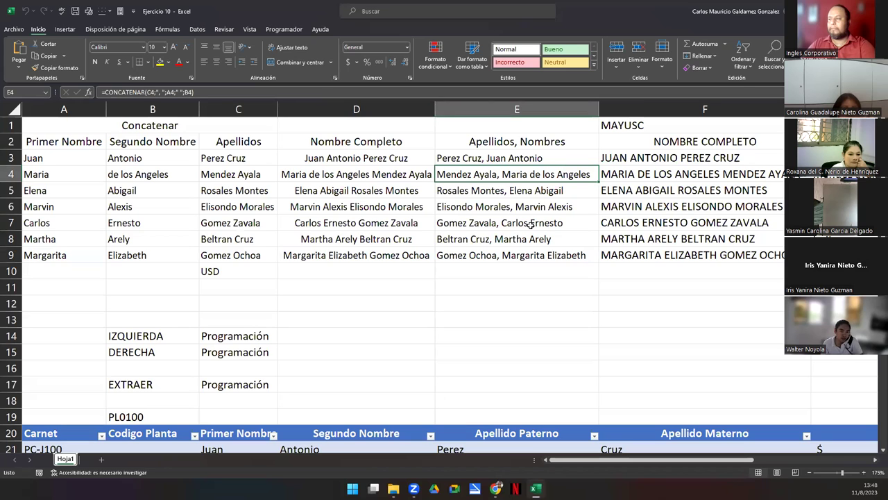
pyautogui.click(531, 223)
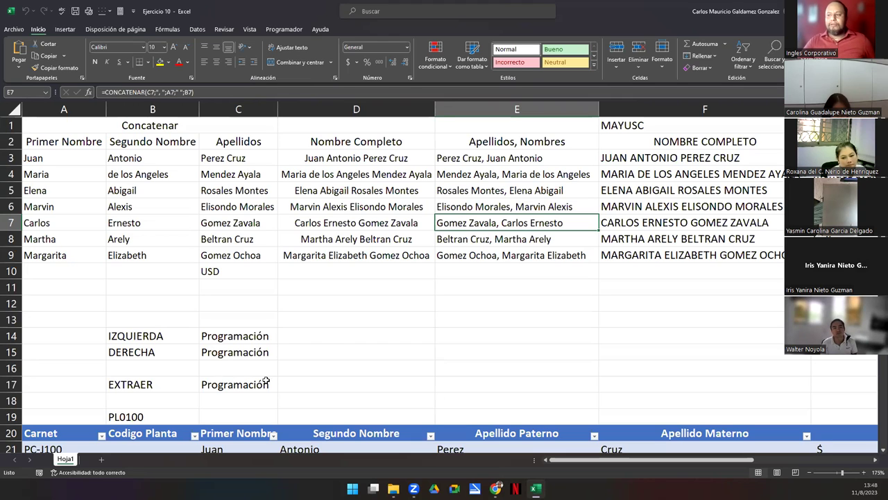
# Enter =IZQUIERDA(C14;6) in D14 to extract the first six characters of the word Programación
pyautogui.click(324, 337)
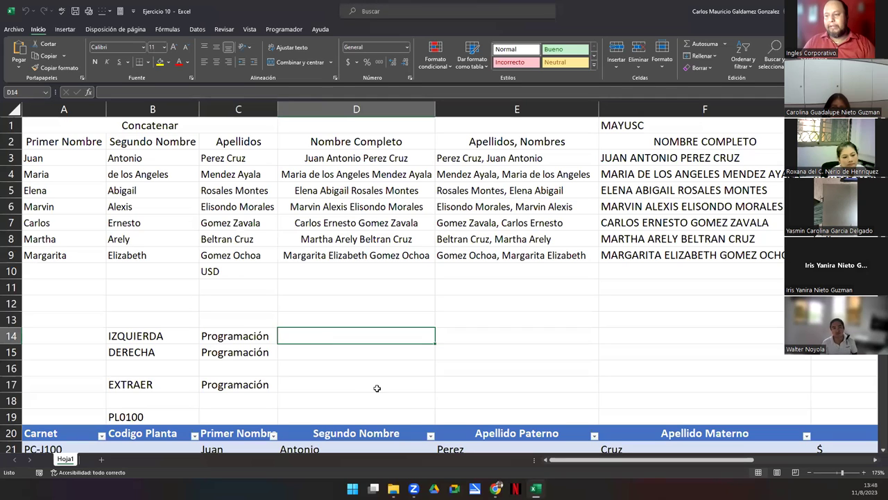
pyautogui.moveTo(128, 336); pyautogui.dragTo(250, 378)
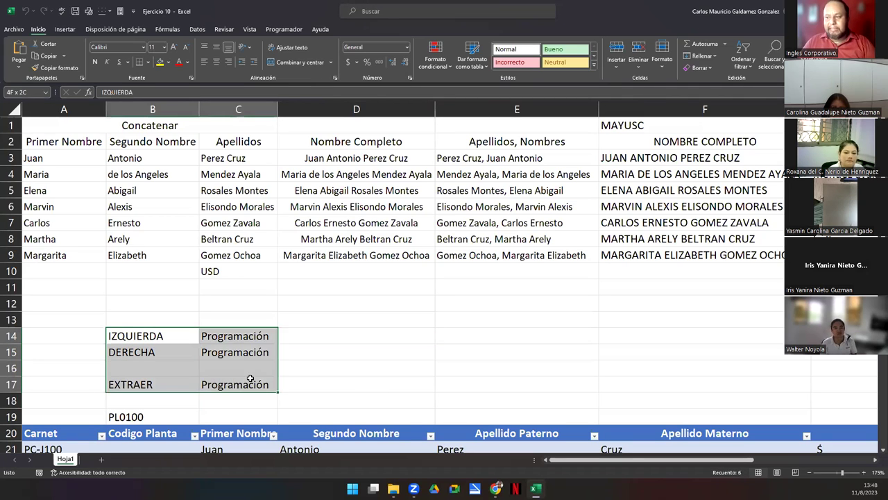
pyautogui.click(294, 340)
pyautogui.moveTo(243, 336); pyautogui.dragTo(239, 351)
pyautogui.click(306, 343)
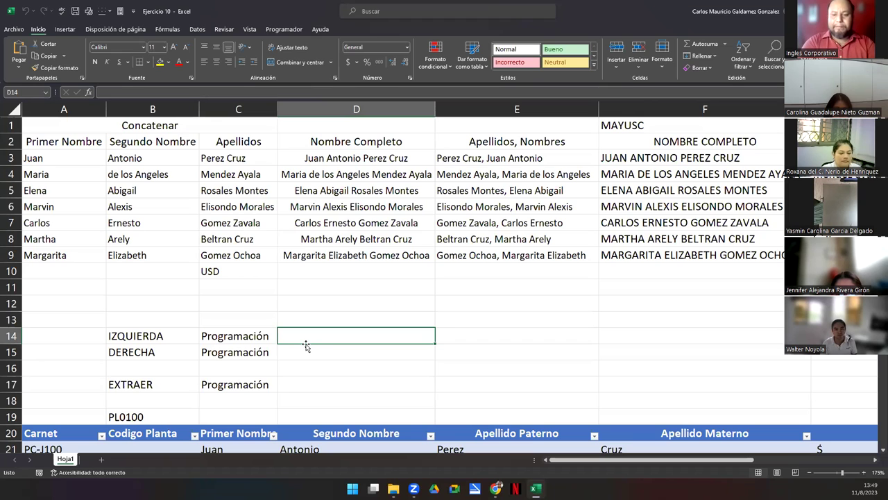
pyautogui.write('=')
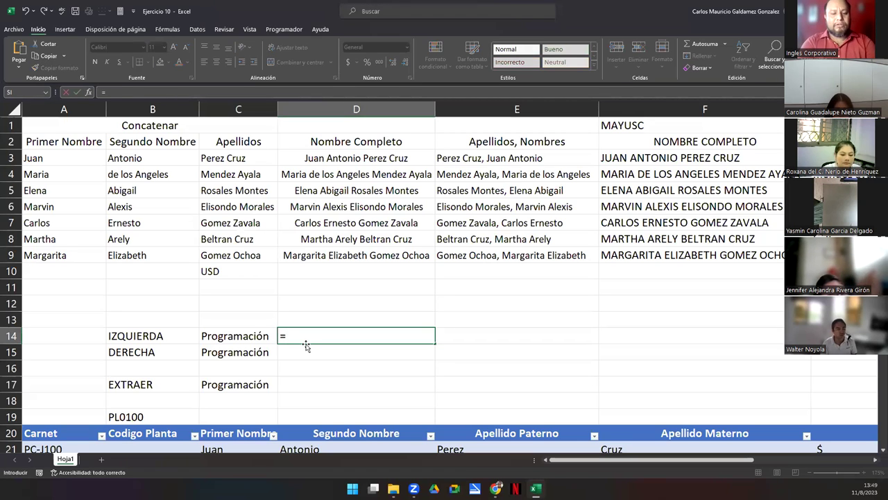
pyautogui.write('izqui')
pyautogui.press('Tab')
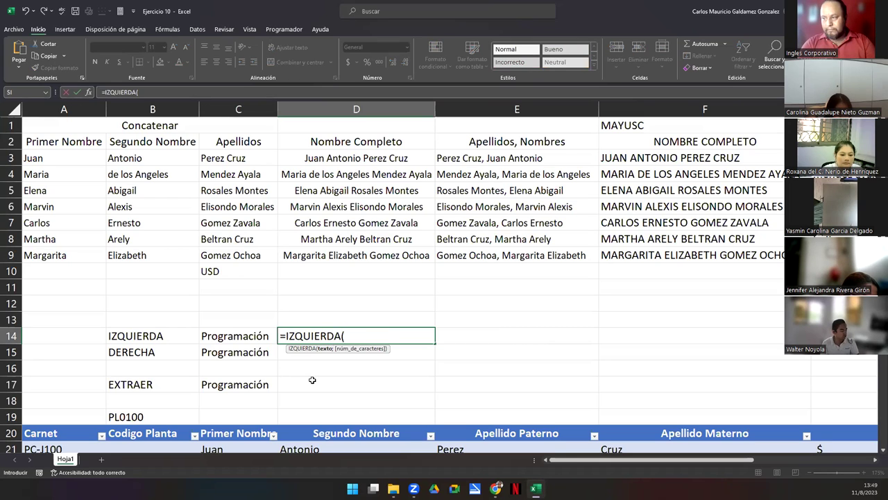
pyautogui.press('Left')
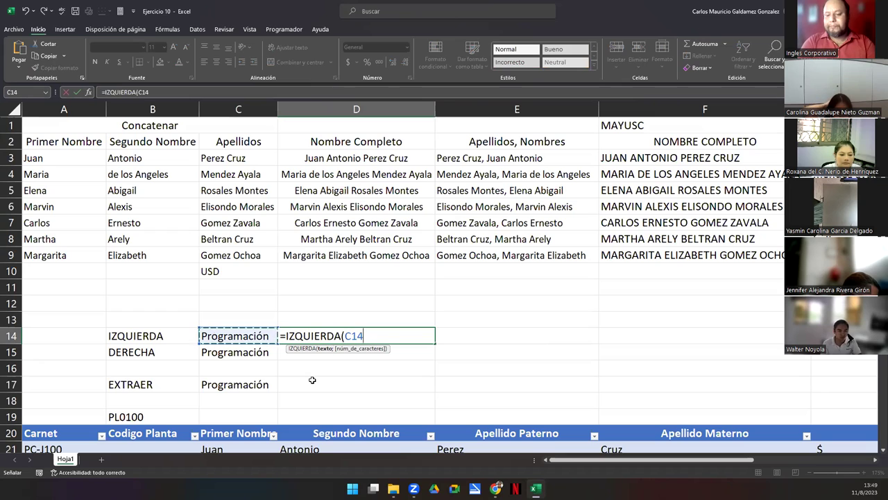
pyautogui.write(';')
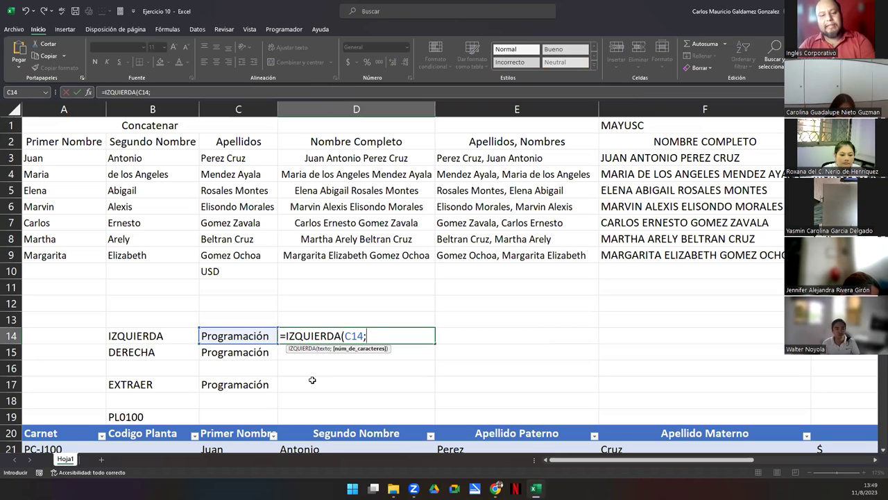
pyautogui.write('6)')
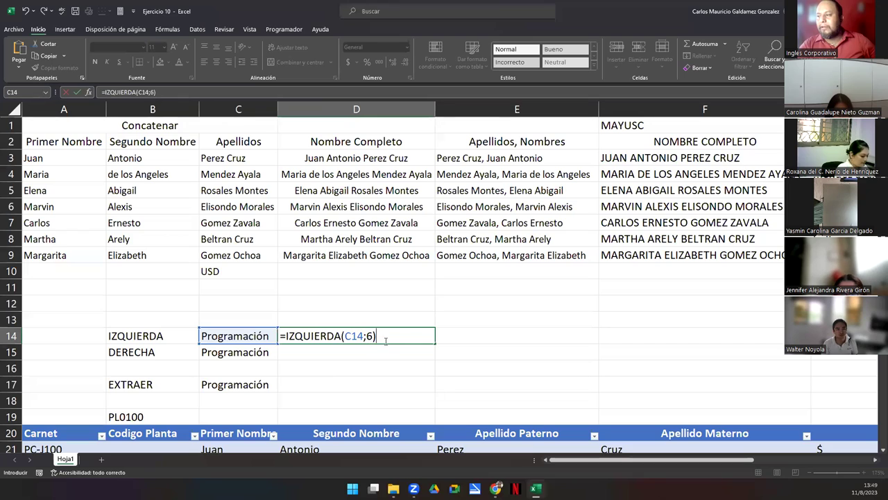
pyautogui.click(357, 336)
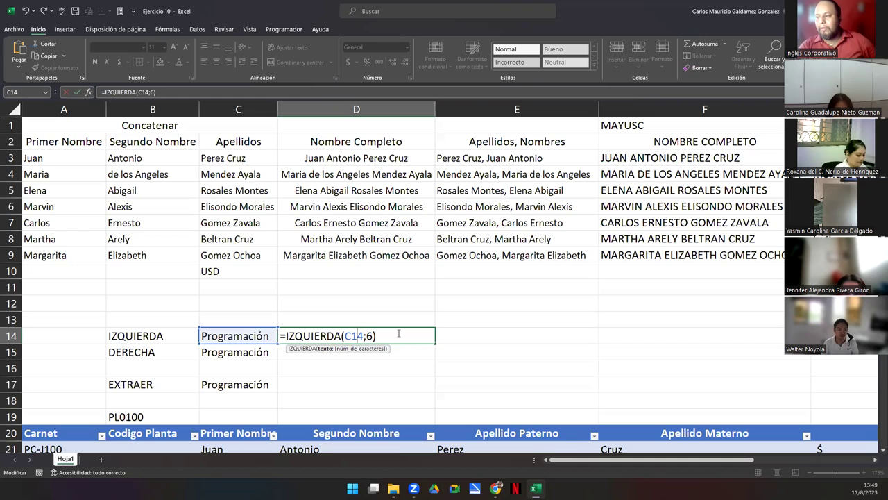
pyautogui.click(399, 334)
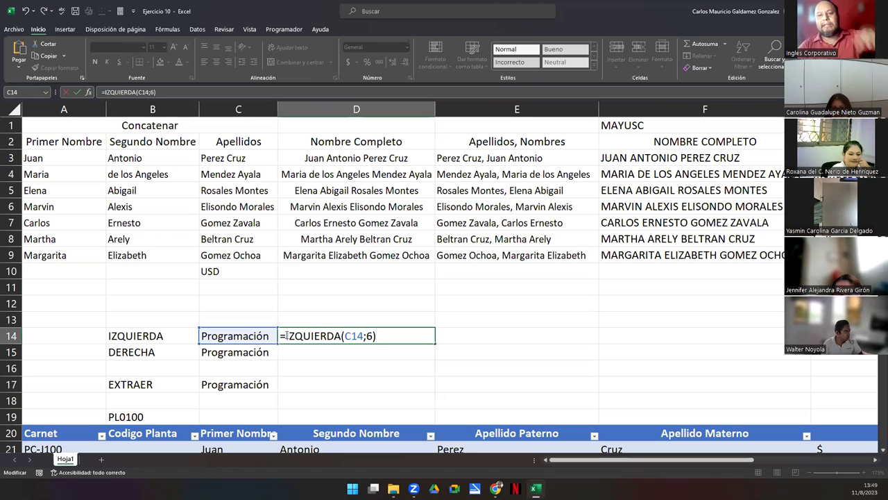
pyautogui.doubleClick(369, 336)
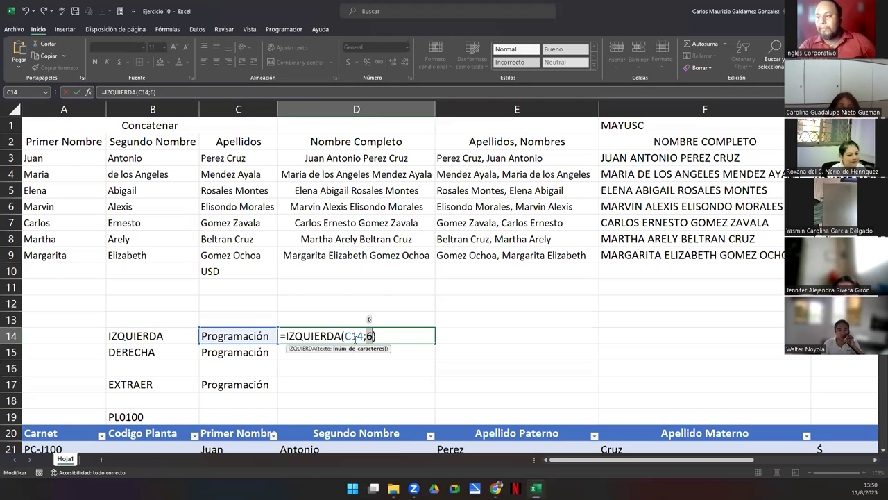
pyautogui.press('Return')
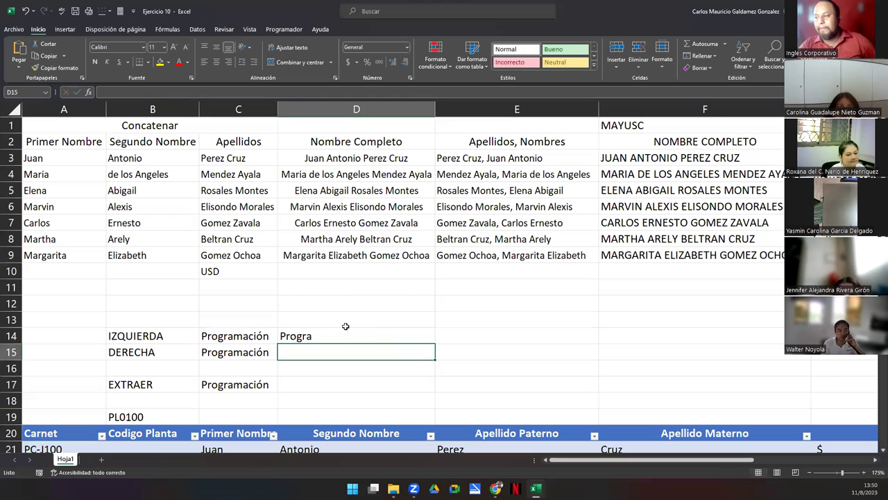
# Reopen the IZQUIERDA formula in D14 and examine its text reference and character count
pyautogui.click(344, 335)
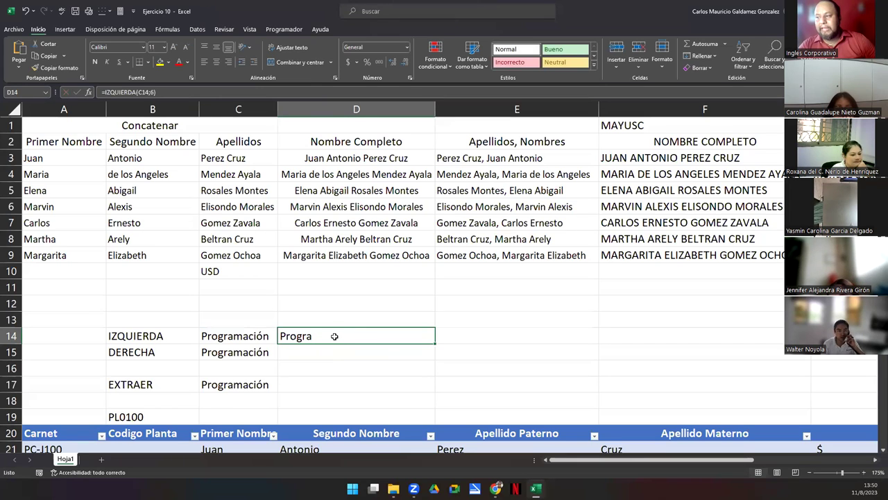
pyautogui.doubleClick(334, 336)
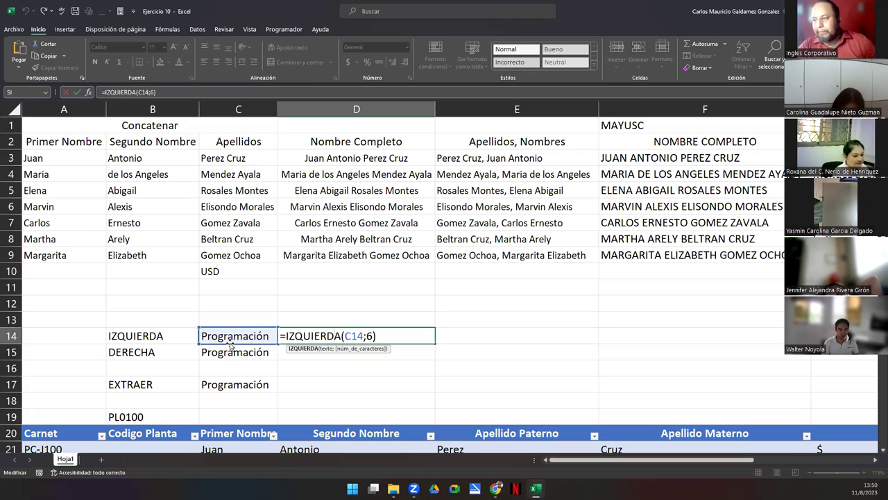
pyautogui.click(291, 346)
pyautogui.press('Up')
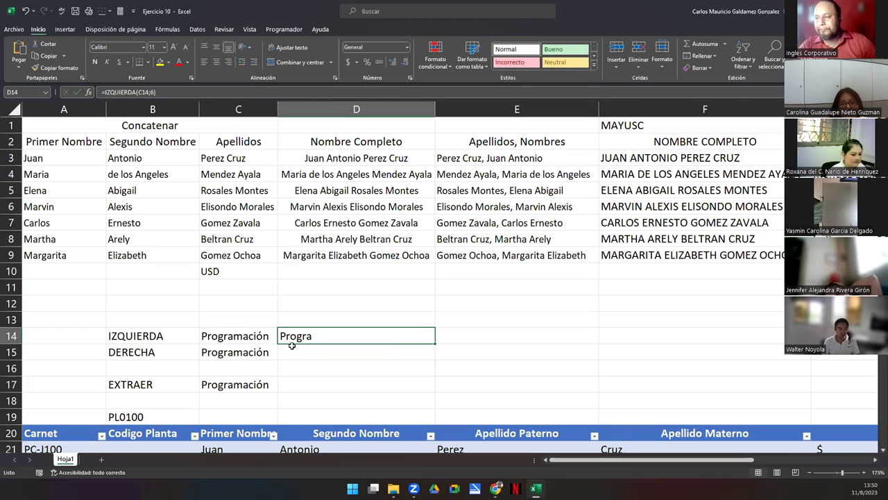
# Enter =DERECHA(C15;4) in D15 to extract the last four characters of Programación, and compare it with the IZQUIERDA formula in D14
pyautogui.click(291, 346)
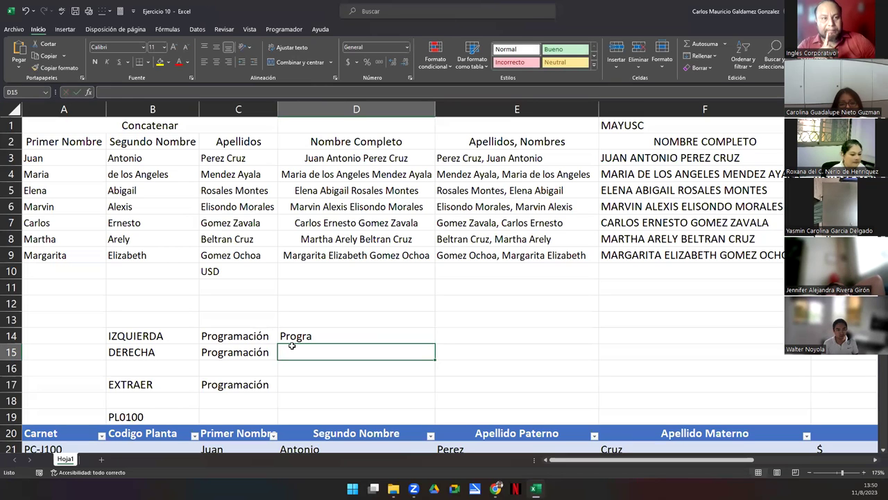
pyautogui.write('=derech')
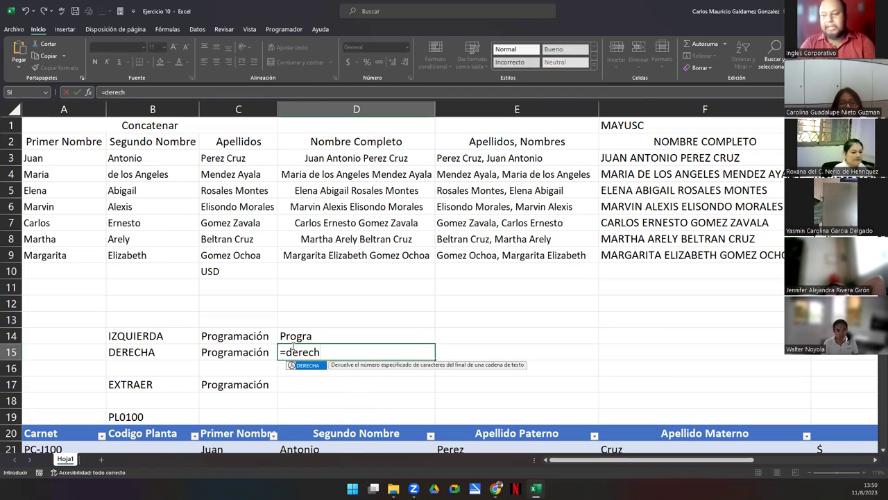
pyautogui.press('Tab')
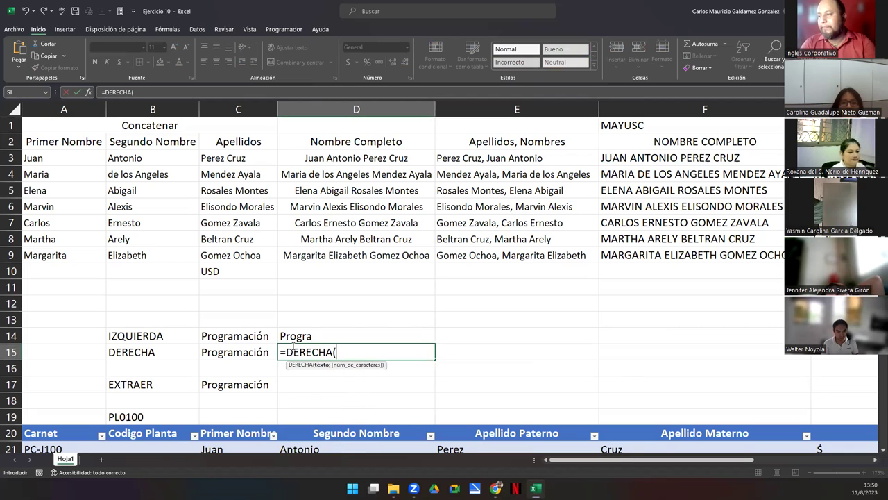
pyautogui.press('Left')
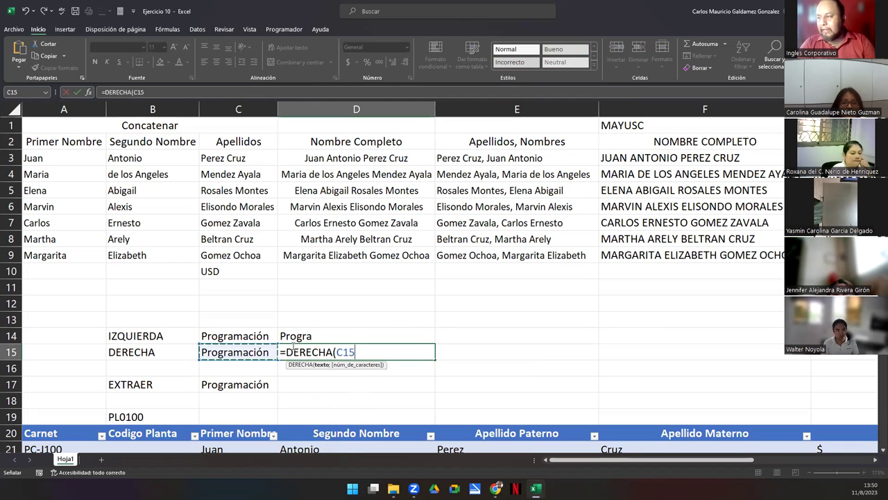
pyautogui.write(';')
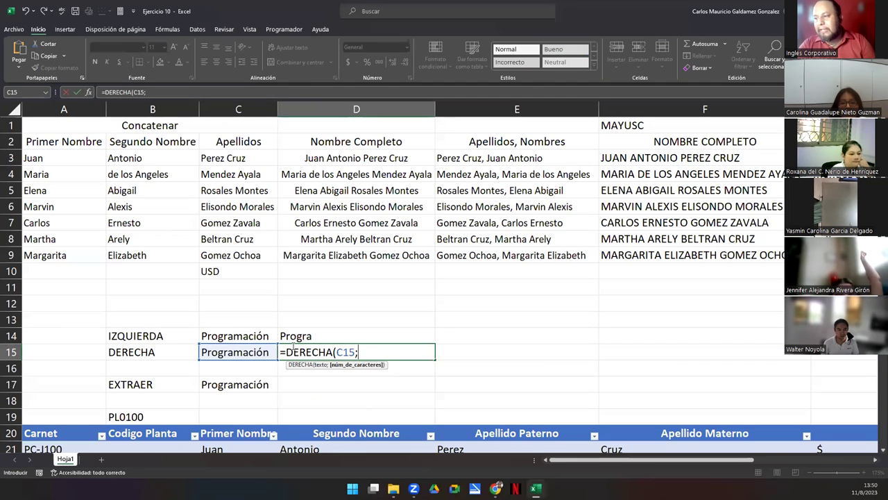
pyautogui.write('4')
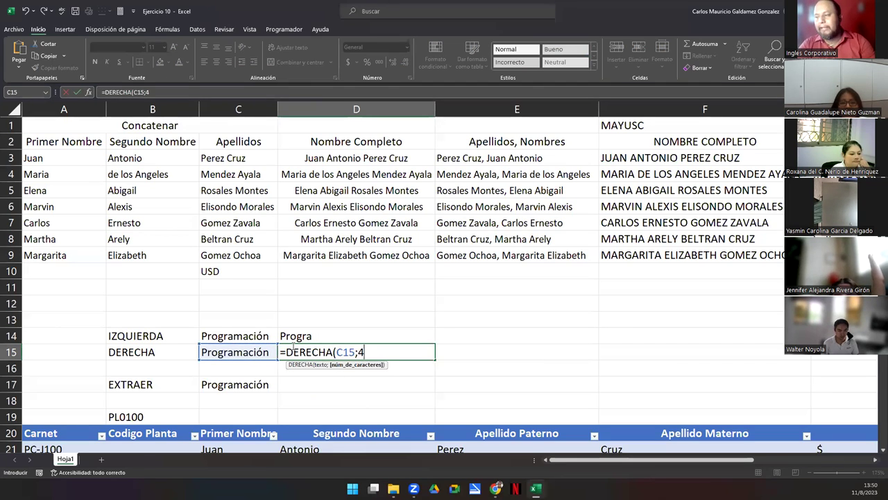
pyautogui.write(')')
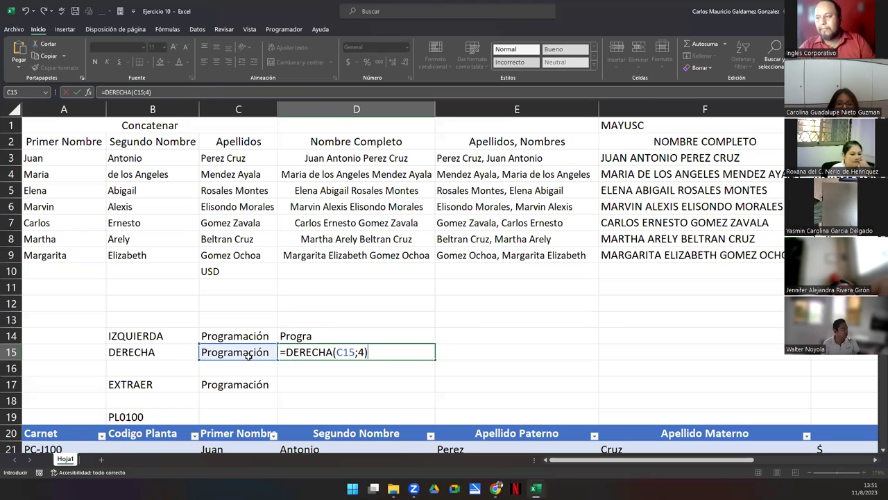
pyautogui.press('Return')
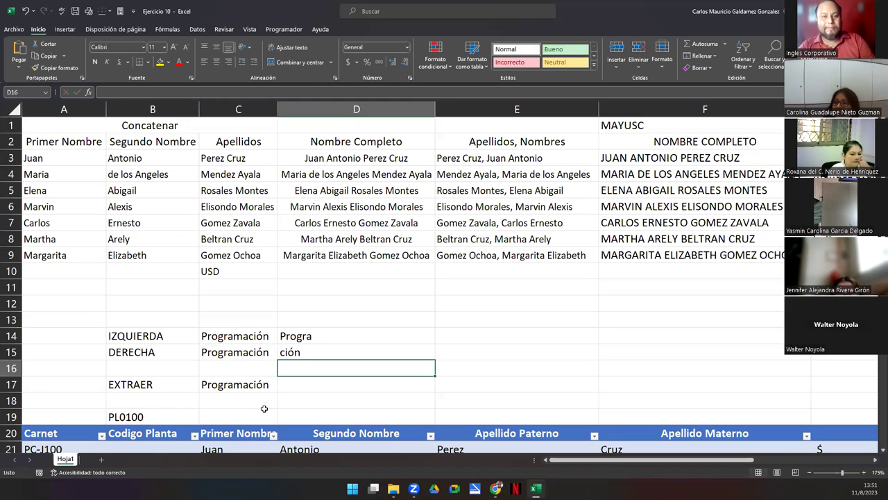
pyautogui.press('Up')
pyautogui.press('Up')
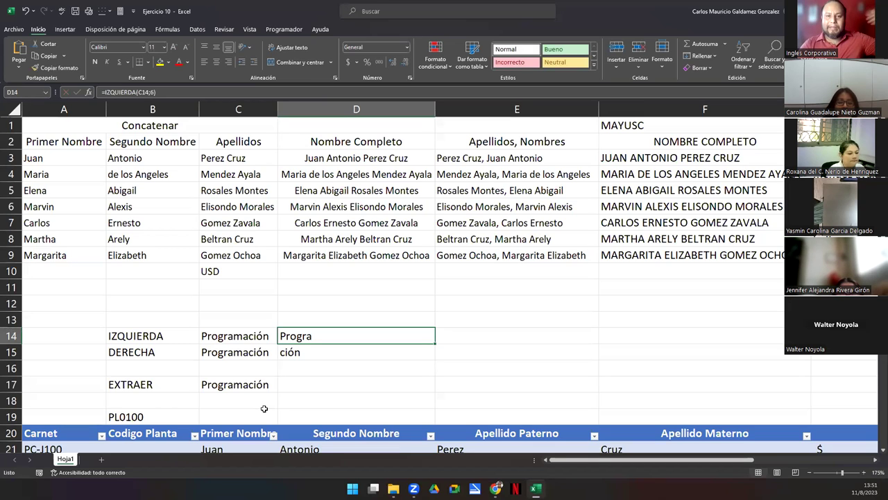
pyautogui.press('Down')
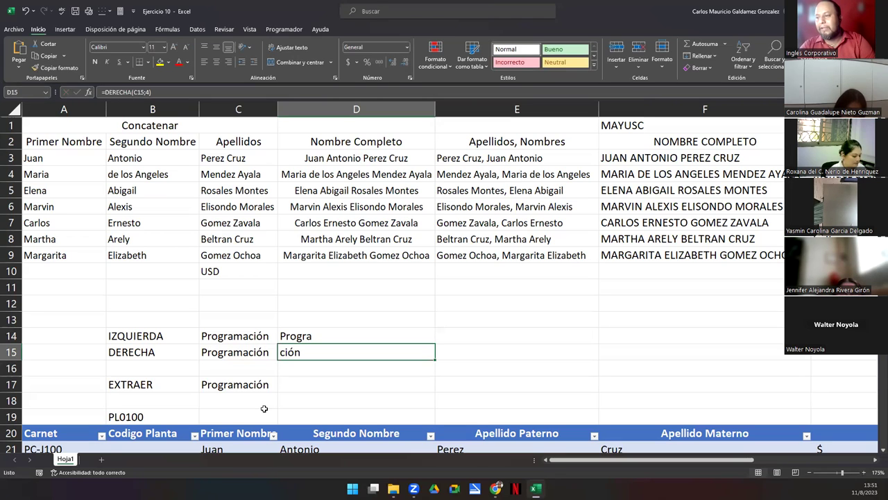
# Select cell D17 in the EXTRAER row
pyautogui.press('Down')
pyautogui.press('Down')
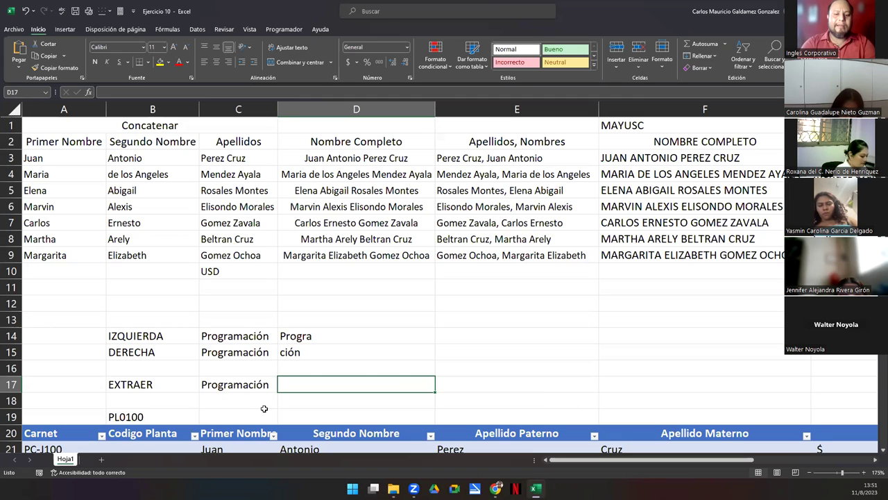
pyautogui.write('=extrae')
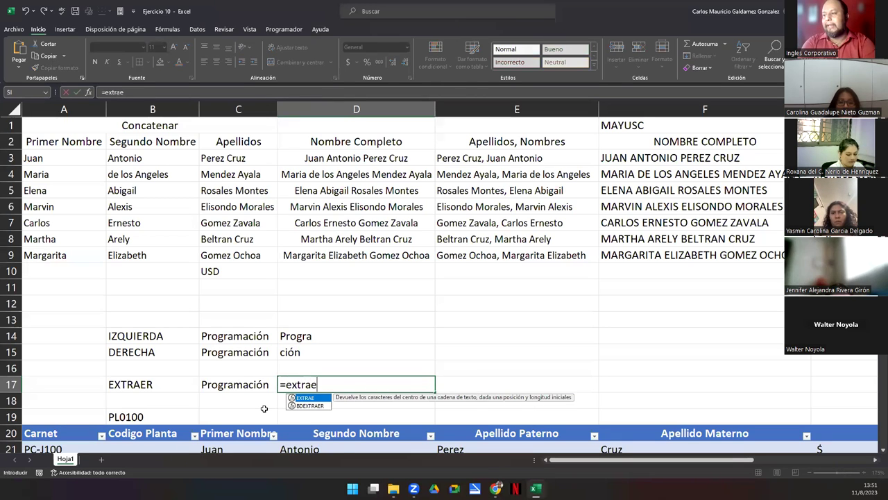
pyautogui.press('Tab')
pyautogui.press('BackSpace')
pyautogui.press('BackSpace')
pyautogui.press('BackSpace')
pyautogui.press('BackSpace')
pyautogui.press('BackSpace')
pyautogui.press('BackSpace')
pyautogui.press('BackSpace')
pyautogui.press('BackSpace')
pyautogui.press('BackSpace')
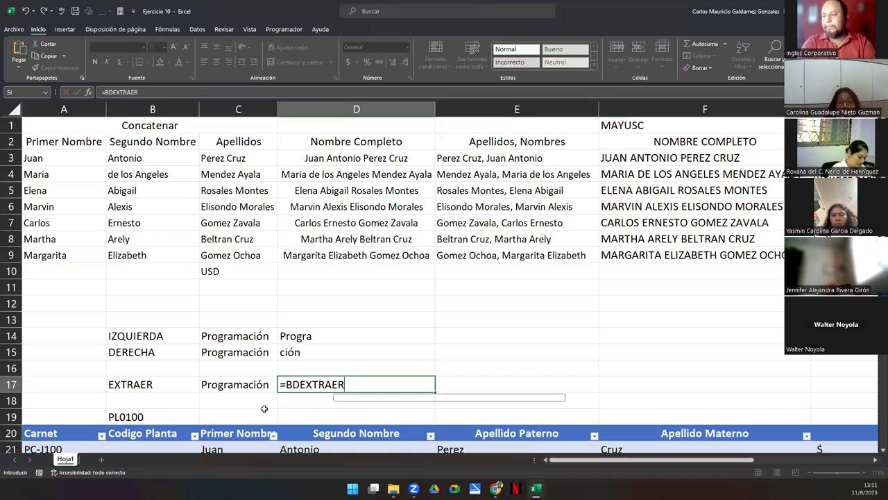
pyautogui.press('BackSpace')
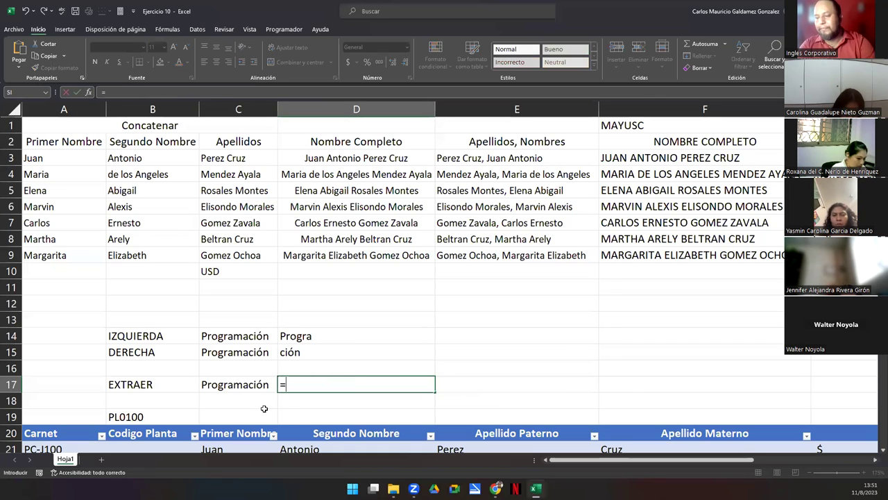
# Enter =EXTRAE(C17;5;4) in D17 to extract four characters of Programación from the fifth one, and review its three arguments
pyautogui.write('extr')
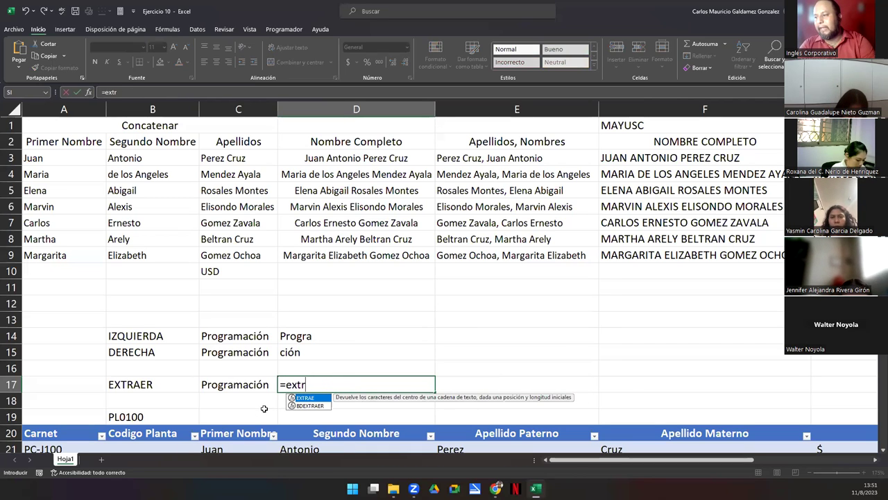
pyautogui.press('Tab')
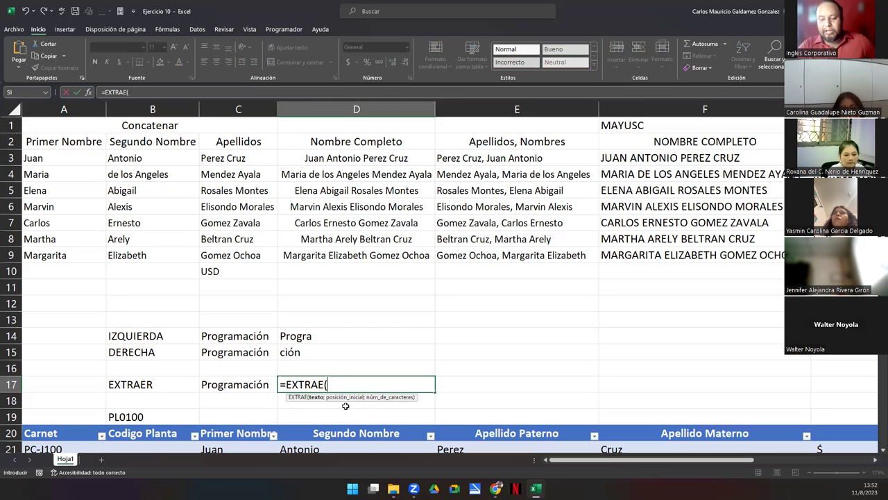
pyautogui.press('Left')
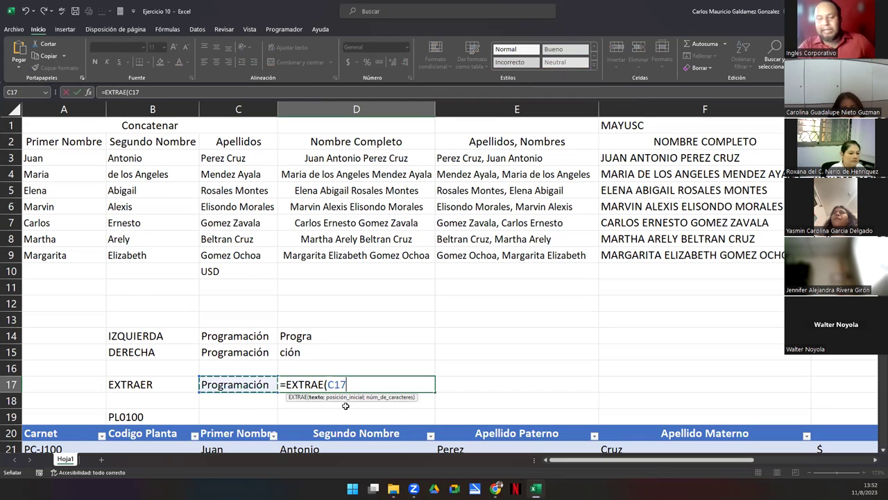
pyautogui.write(';5')
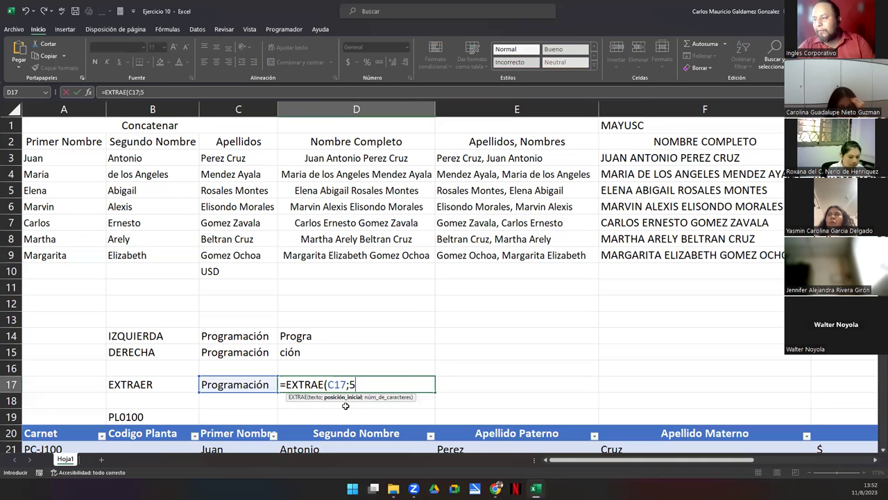
pyautogui.write(';')
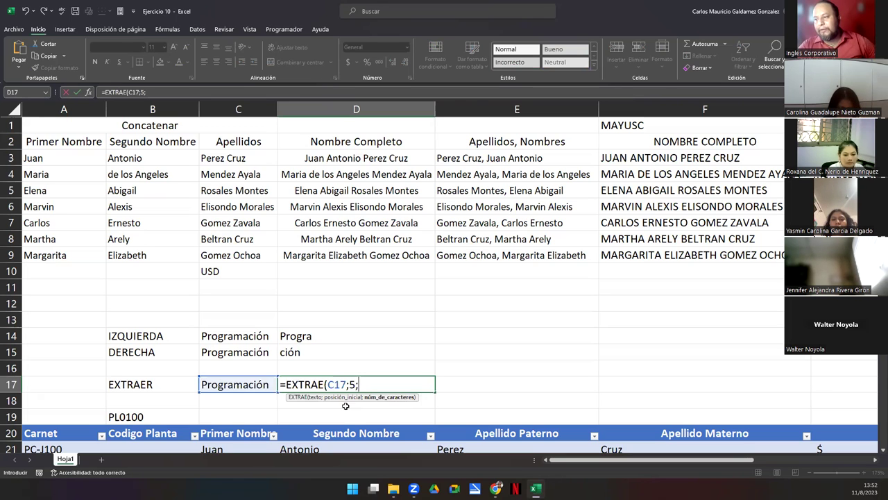
pyautogui.write('4')
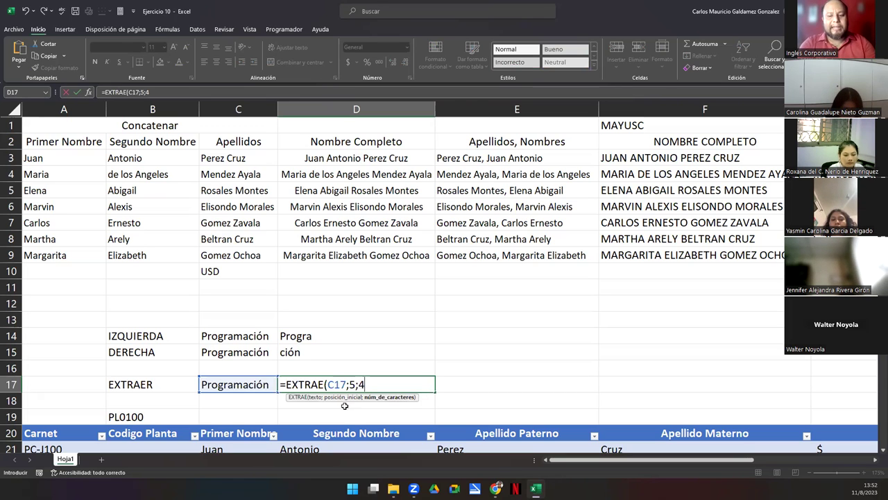
pyautogui.write(')')
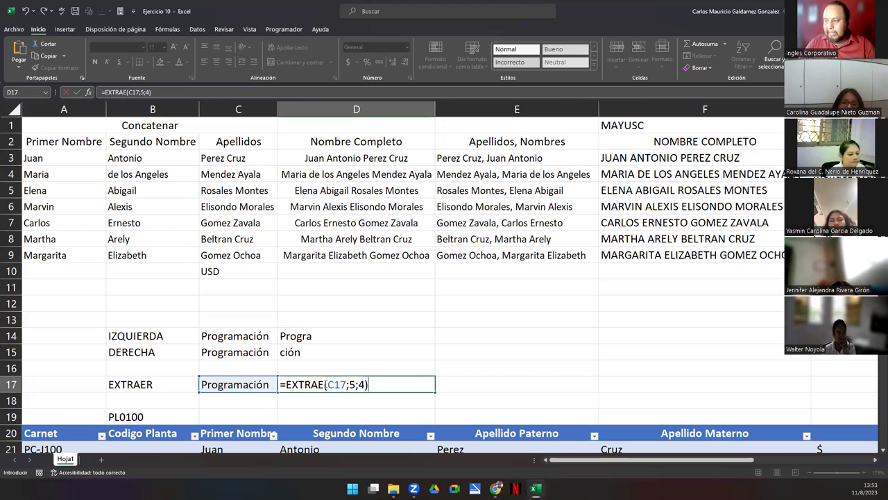
pyautogui.moveTo(327, 384); pyautogui.dragTo(348, 384)
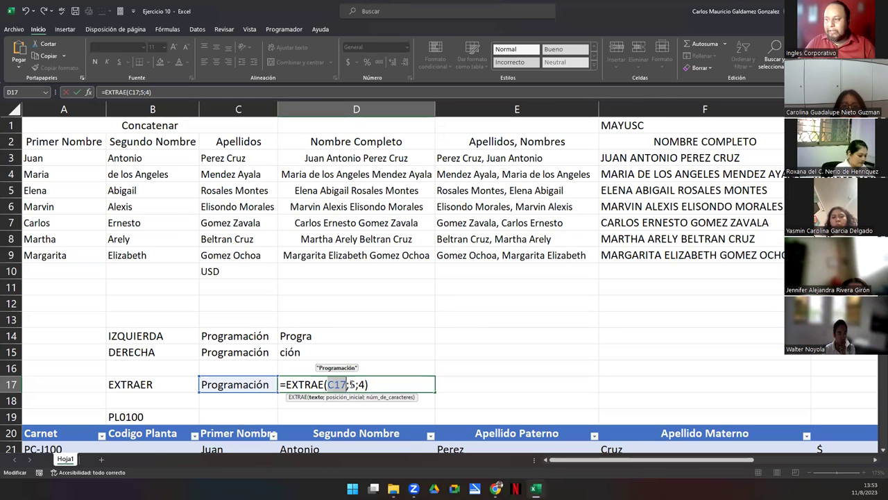
pyautogui.doubleClick(352, 383)
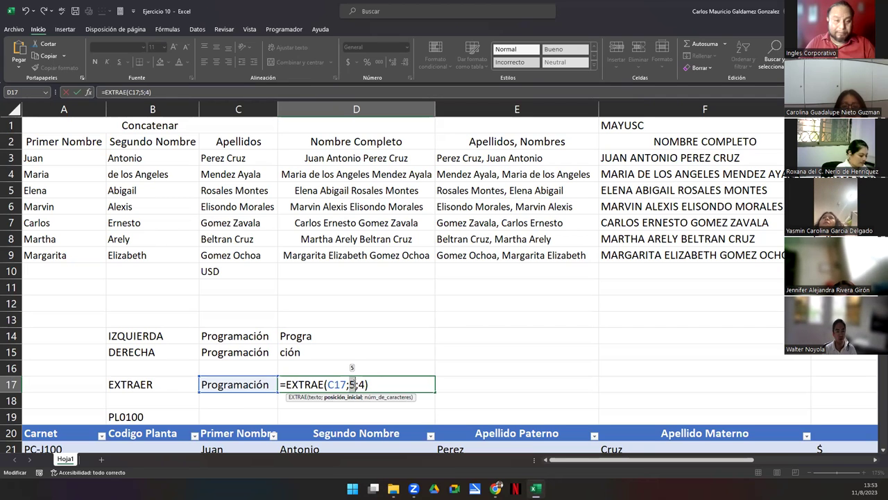
pyautogui.doubleClick(361, 384)
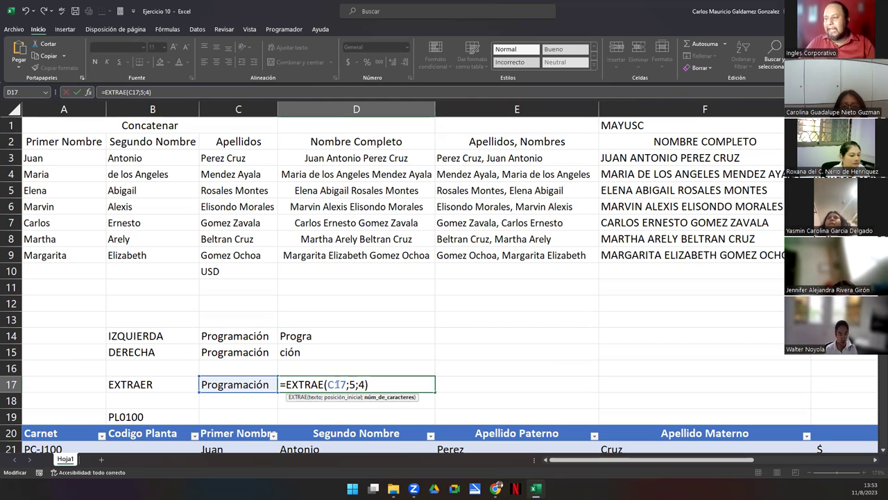
pyautogui.moveTo(338, 383); pyautogui.dragTo(360, 384)
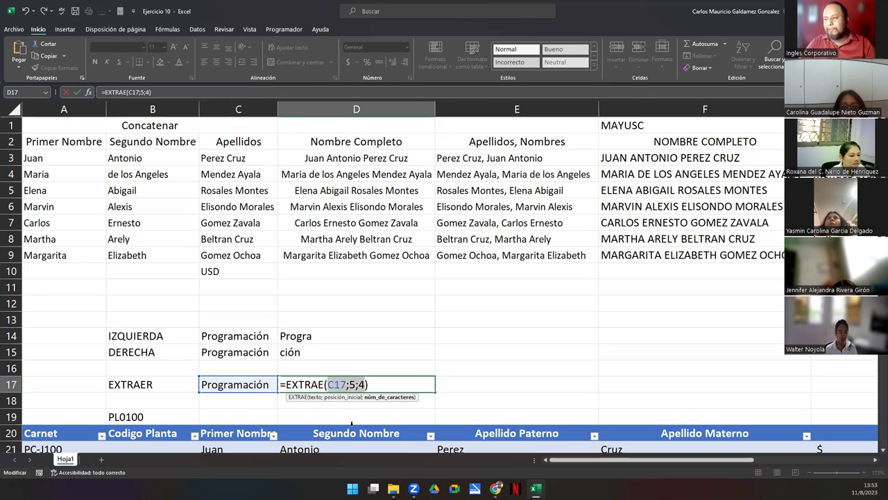
pyautogui.click(347, 383)
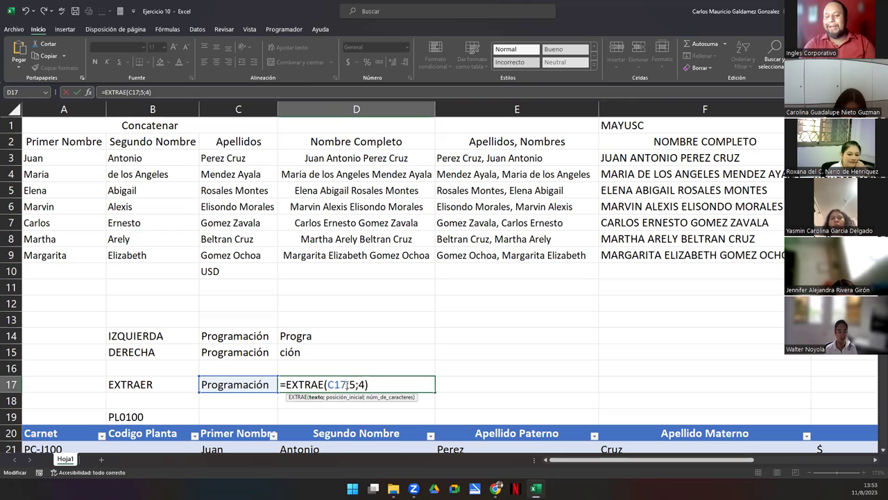
pyautogui.press('Return')
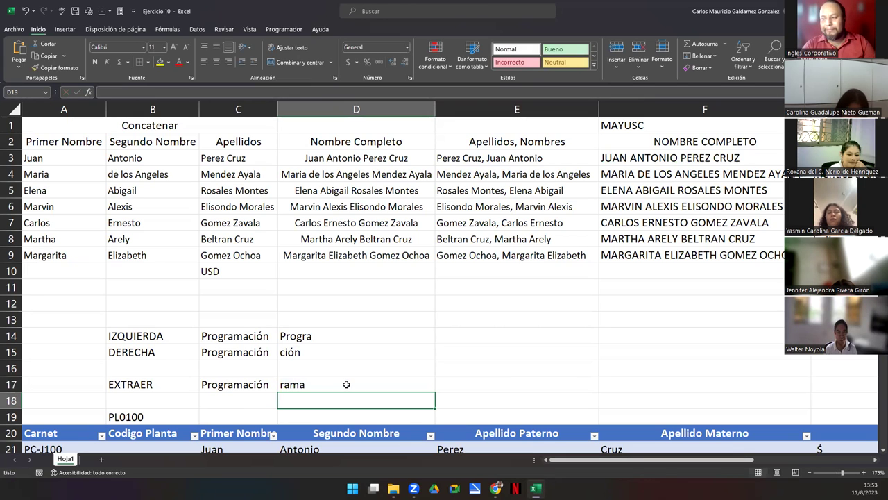
# Reopen the EXTRAE formula in D17 and examine its start position and character count against the word in C17
pyautogui.click(347, 383)
pyautogui.doubleClick(346, 384)
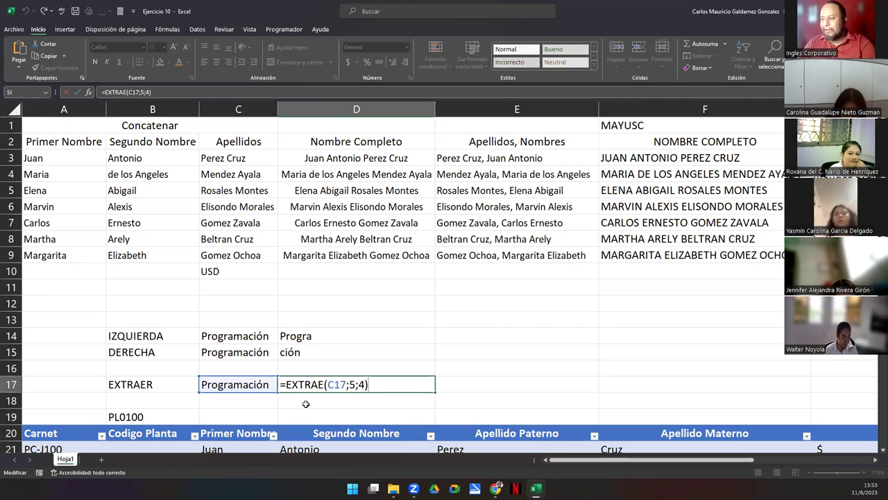
pyautogui.click(351, 383)
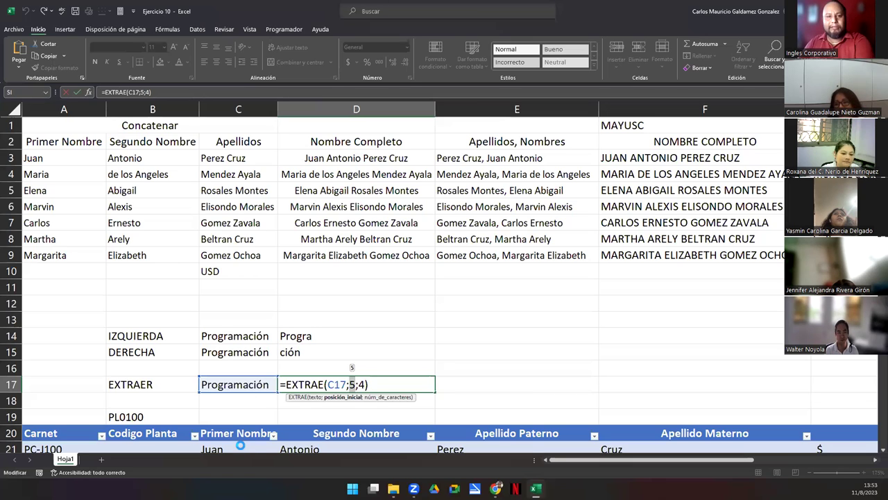
pyautogui.press('Return')
pyautogui.click(302, 382)
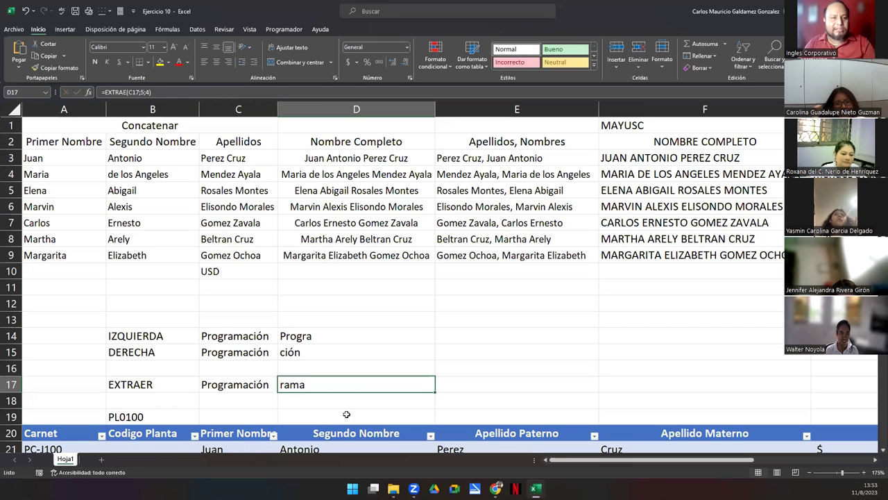
pyautogui.click(220, 387)
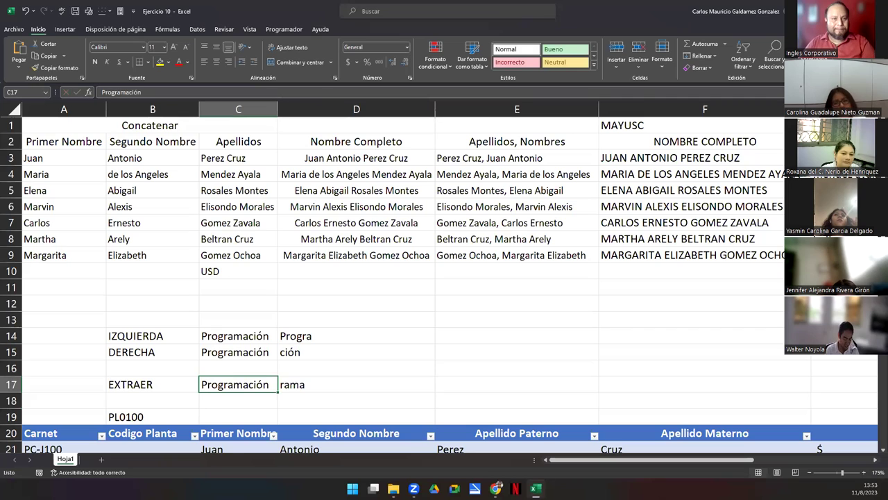
pyautogui.doubleClick(326, 384)
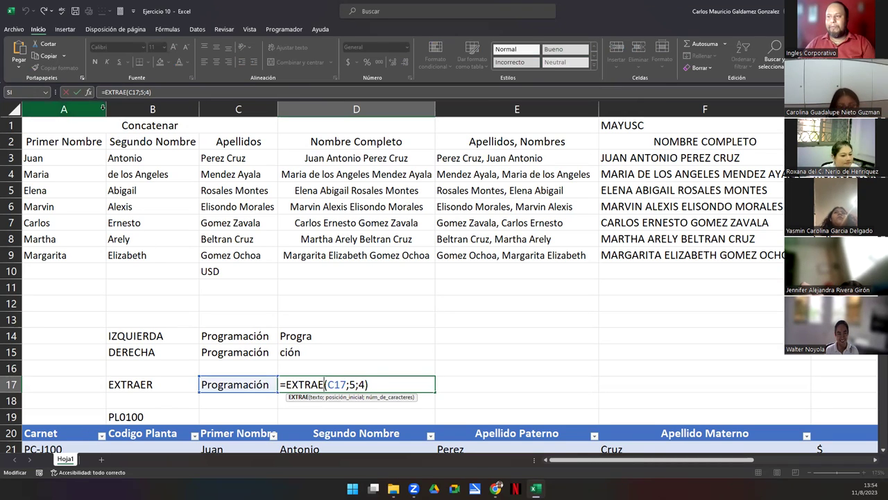
pyautogui.click(102, 108)
pyautogui.click(266, 335)
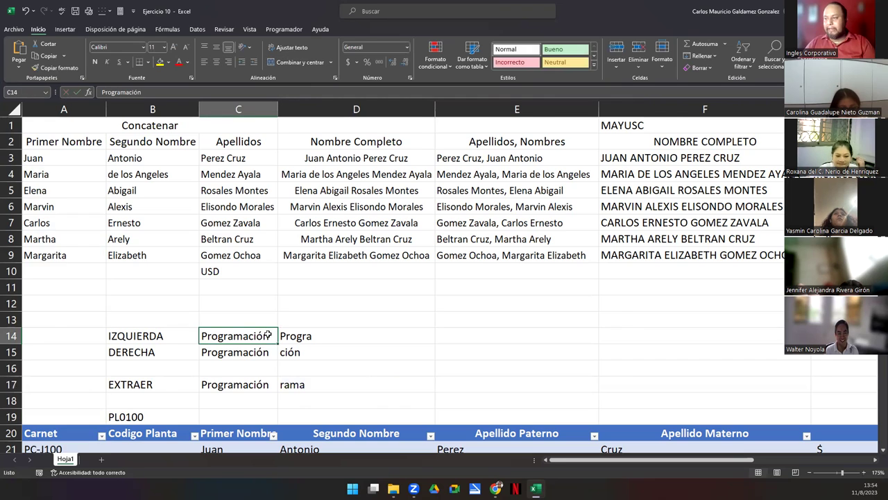
# Examine the CONCATENAR and IZQUIERDA formulas behind the Carnet codes in A21:A25
pyautogui.scroll(-5, 268, 336)
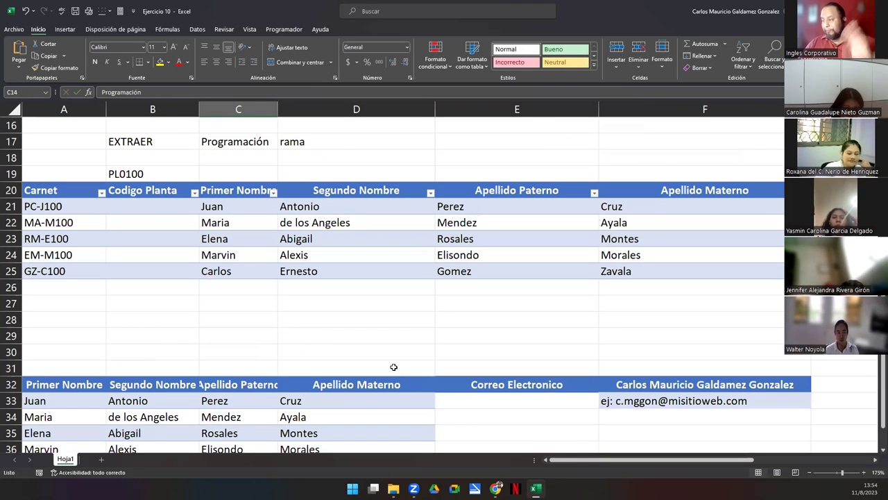
pyautogui.click(43, 206)
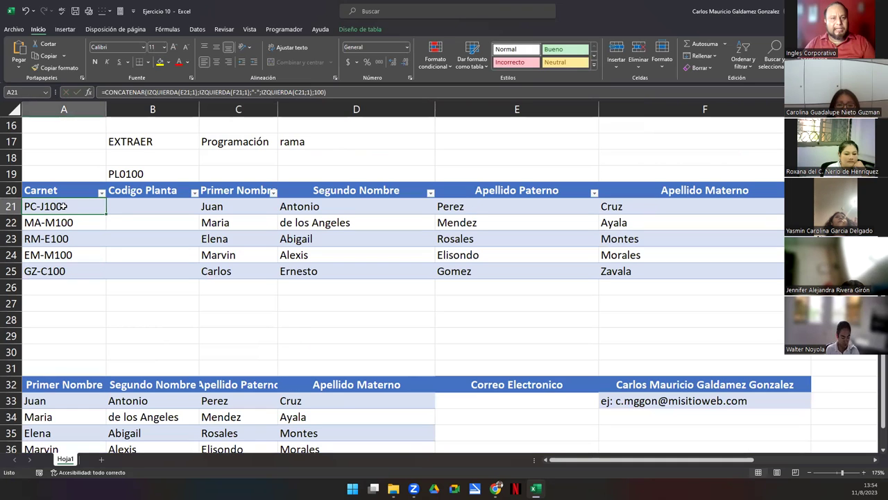
pyautogui.moveTo(64, 206); pyautogui.dragTo(69, 272)
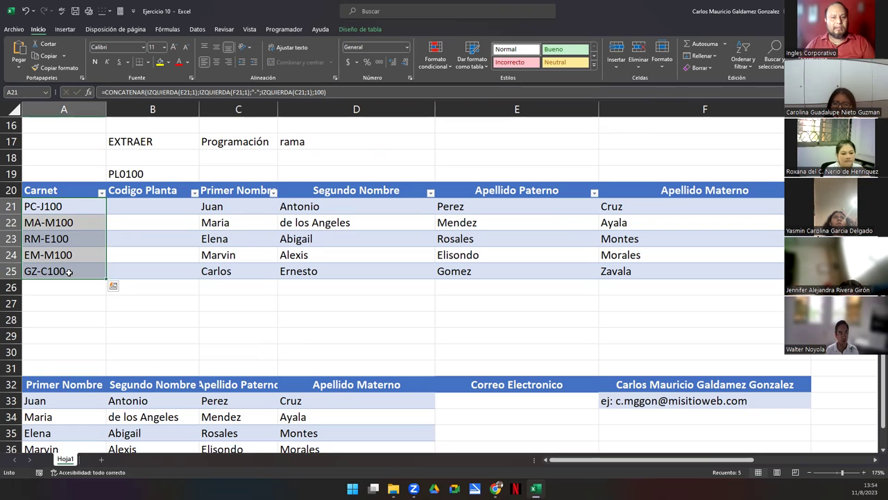
pyautogui.click(69, 271)
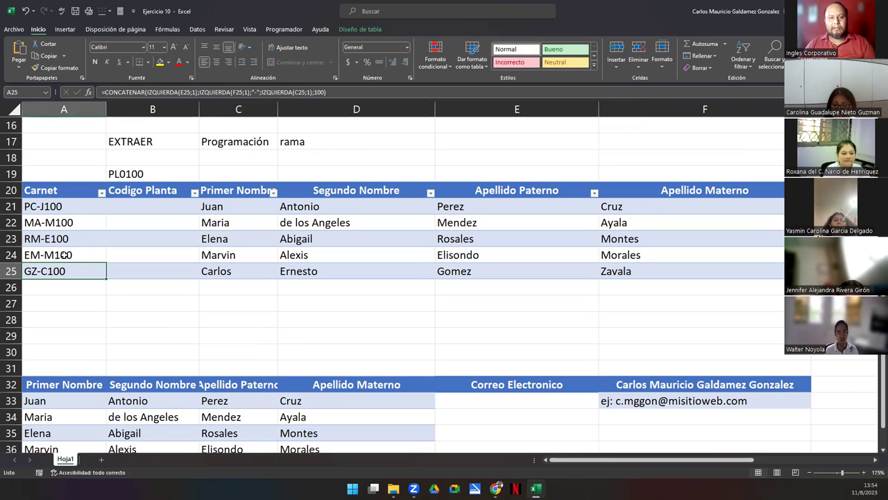
pyautogui.moveTo(62, 206); pyautogui.dragTo(73, 274)
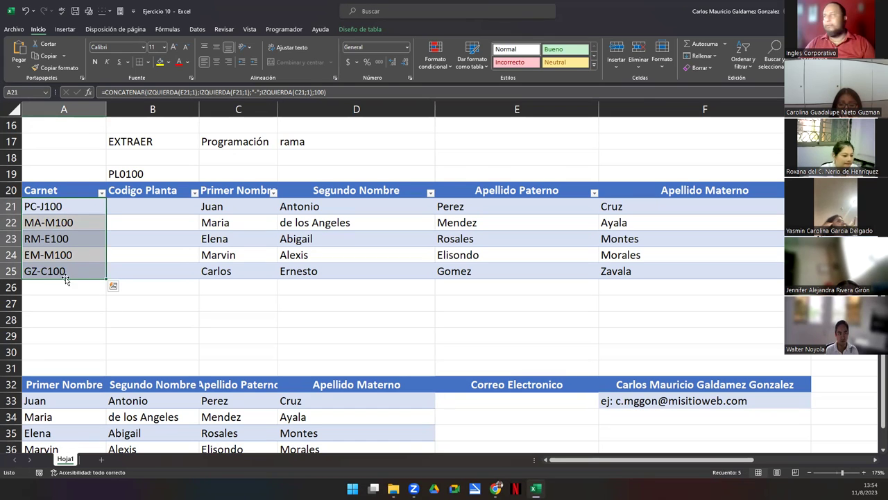
pyautogui.press('Delete')
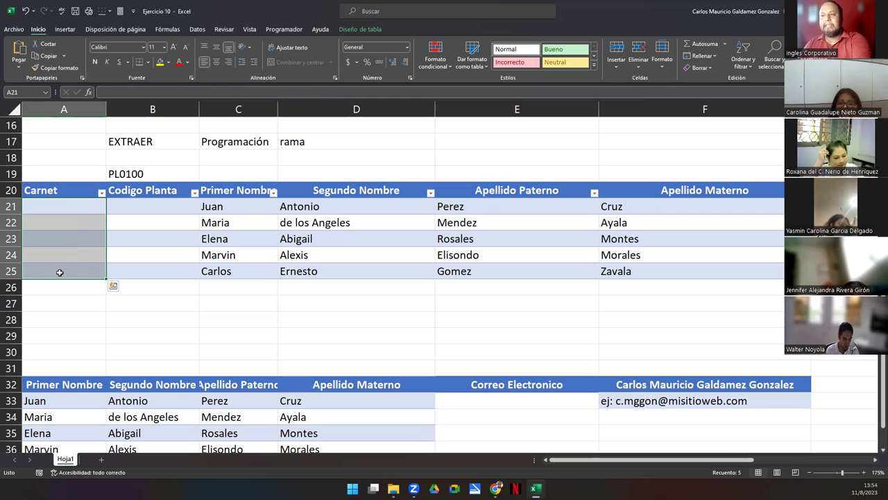
pyautogui.hotkey('ctrl', 'z')
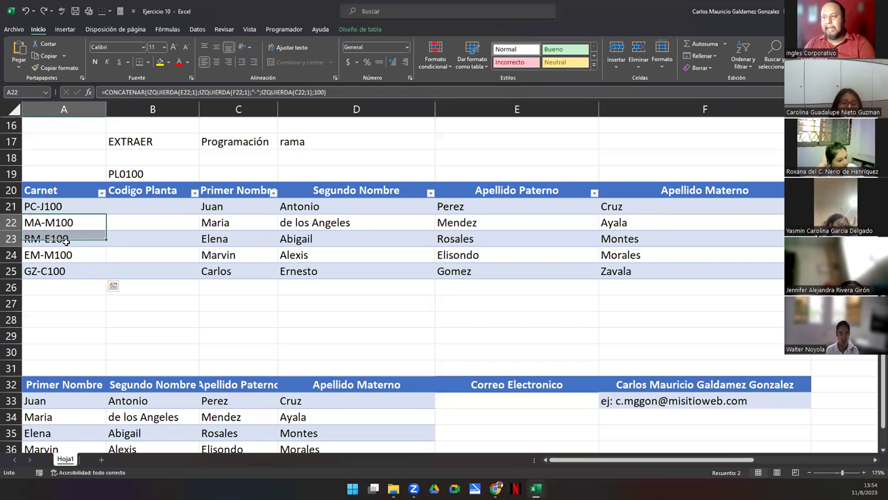
# Clear the Carnet codes in A22:A25 and examine the nested CONCATENAR formula kept in A21
pyautogui.press('Delete')
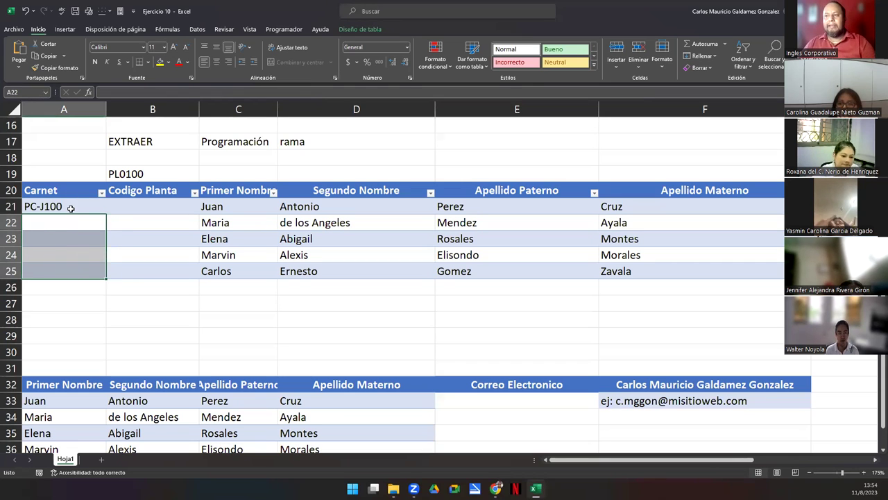
pyautogui.doubleClick(69, 206)
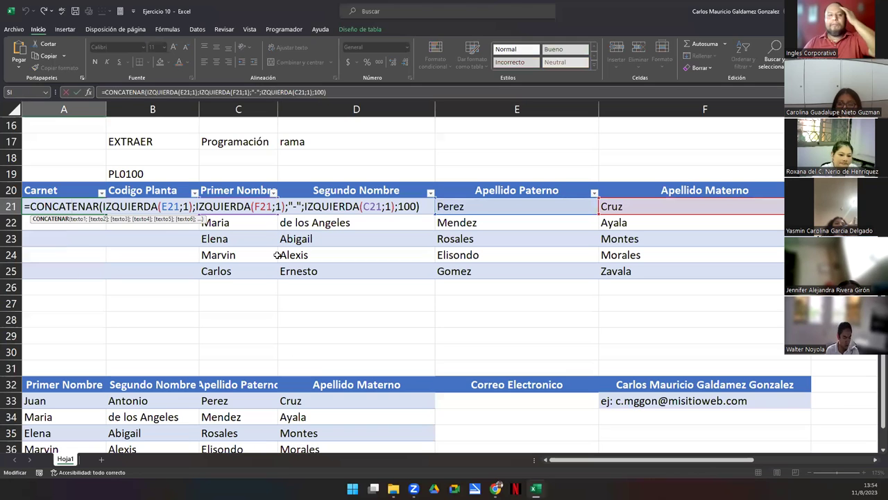
pyautogui.moveTo(25, 206); pyautogui.dragTo(410, 236)
pyautogui.press('Escape')
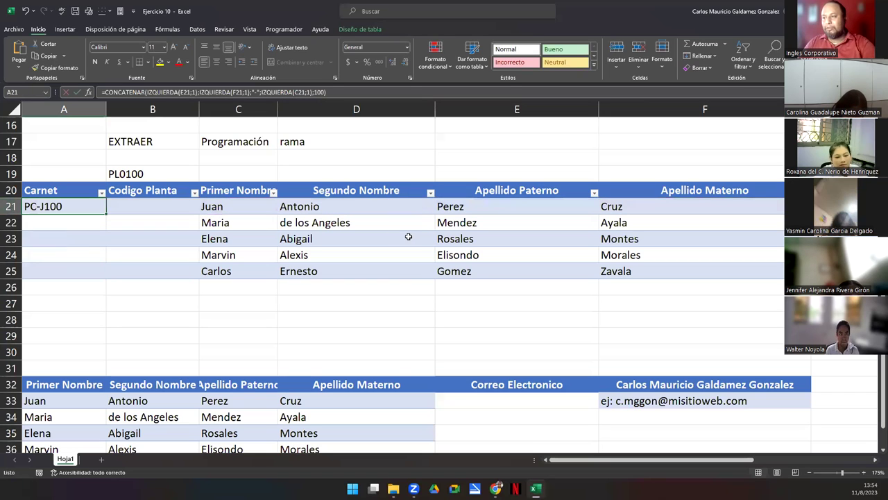
pyautogui.click(26, 206)
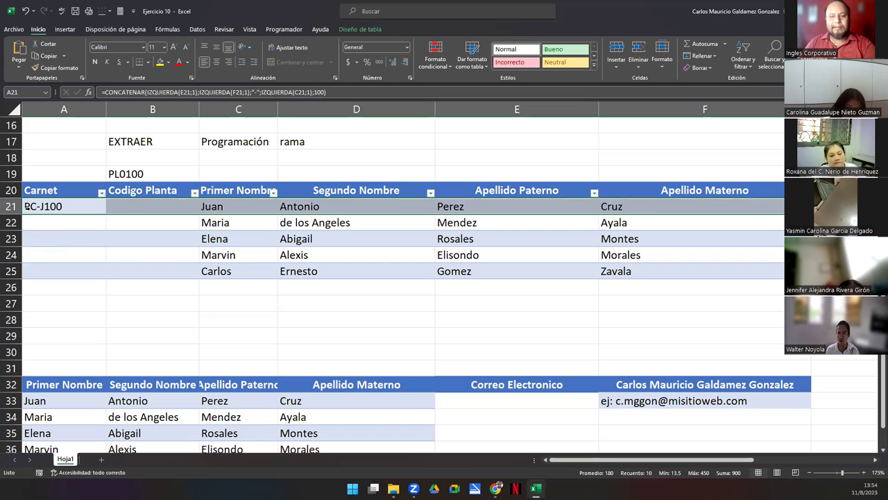
pyautogui.click(55, 206)
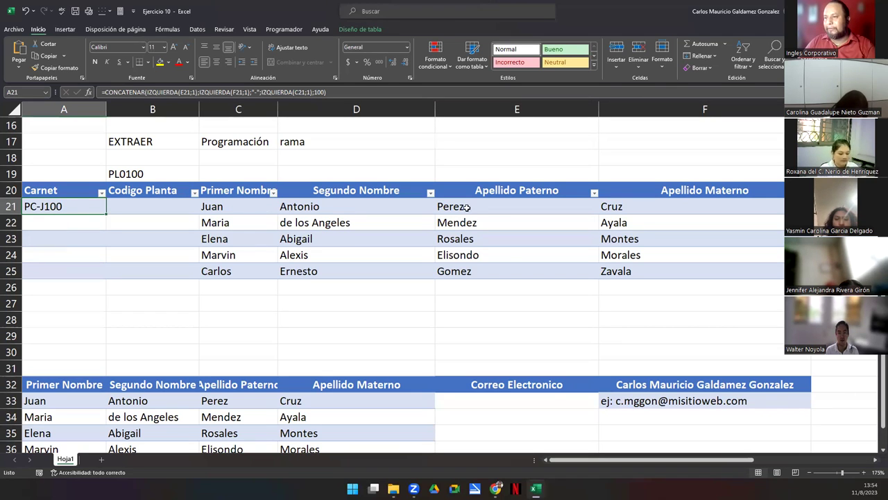
# Review the arguments of the CONCATENAR formula in A21 and re-enter it to refill the Carnet codes in A22:A25
pyautogui.doubleClick(41, 206)
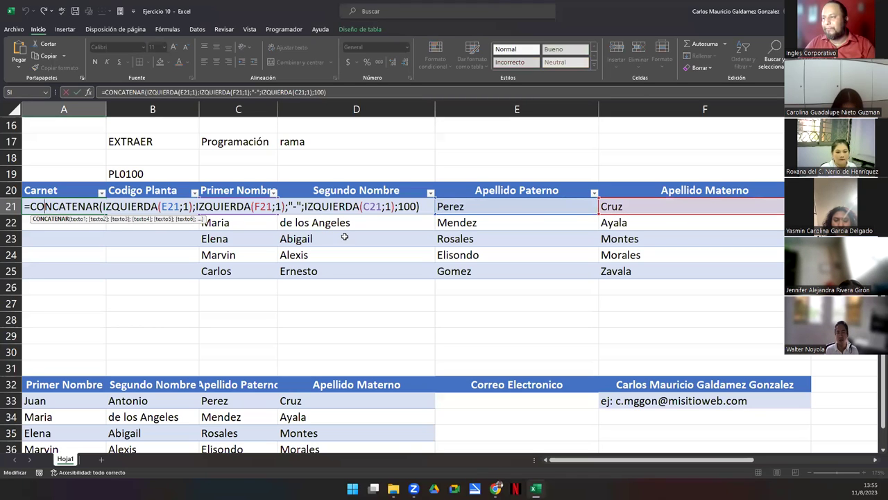
pyautogui.click(292, 206)
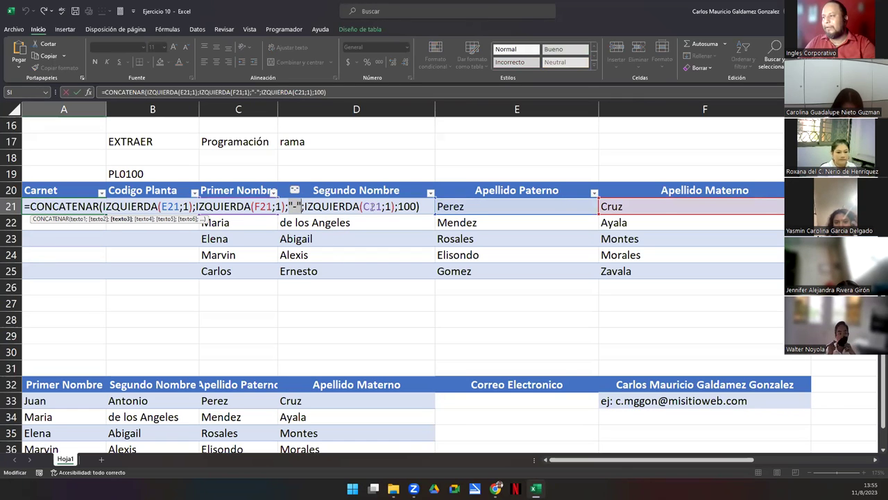
pyautogui.click(222, 206)
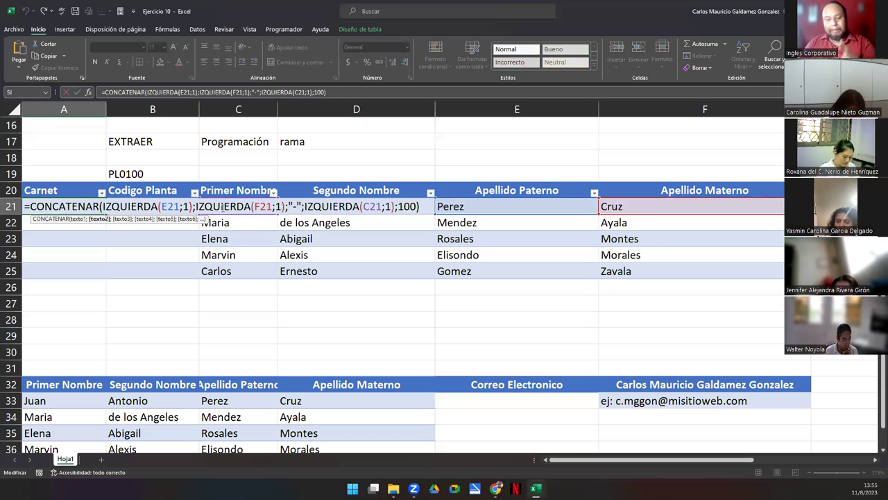
pyautogui.doubleClick(410, 206)
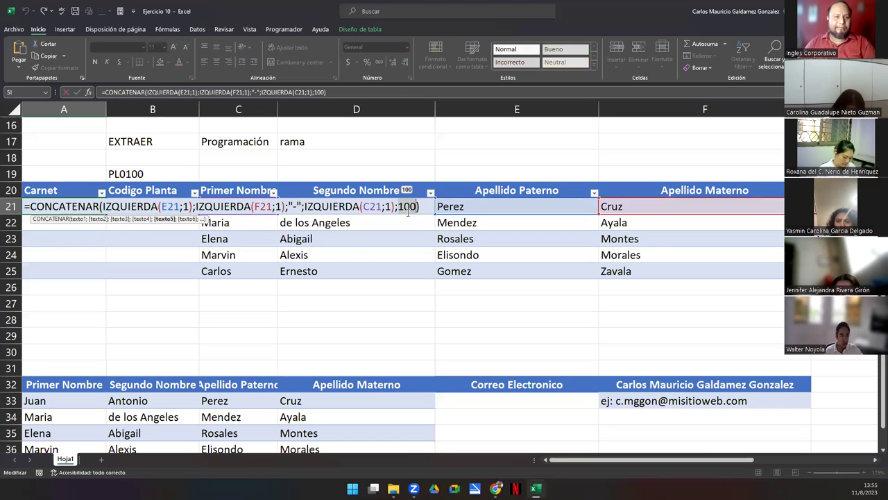
pyautogui.press('Return')
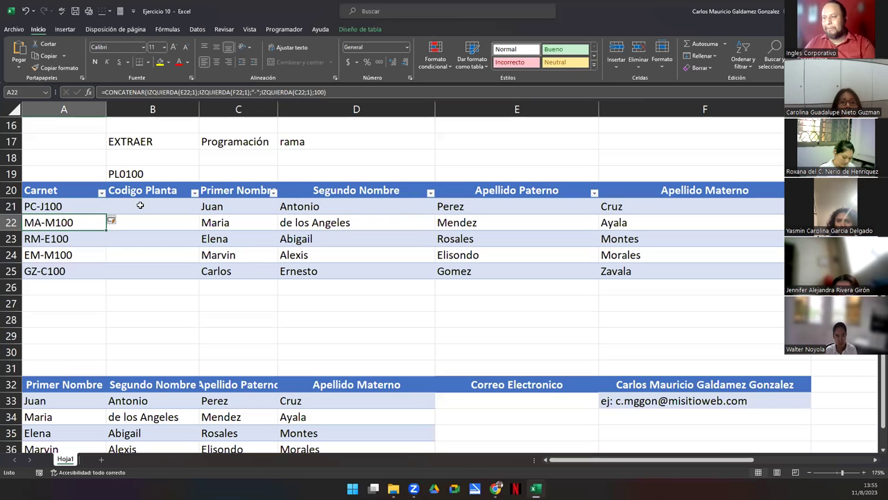
# Capture a screen snip of the table header row and the full CONCATENAR formula opened in A21
pyautogui.doubleClick(75, 203)
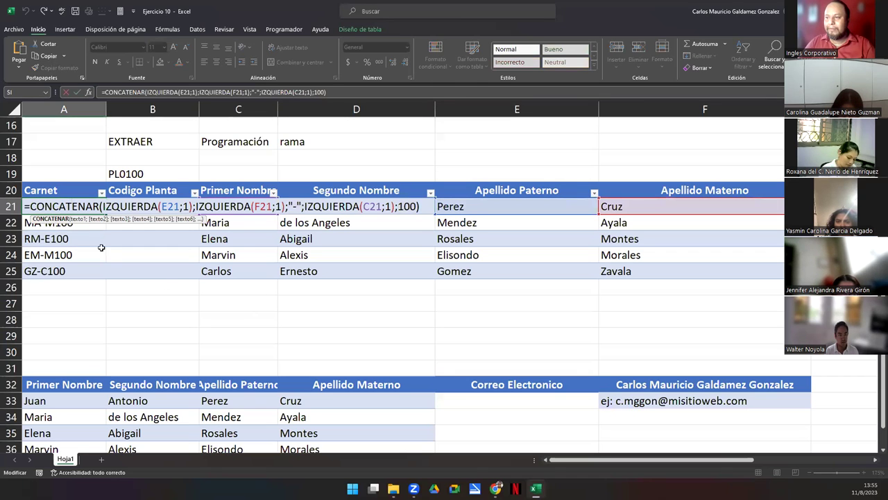
pyautogui.moveTo(23, 206); pyautogui.dragTo(424, 208)
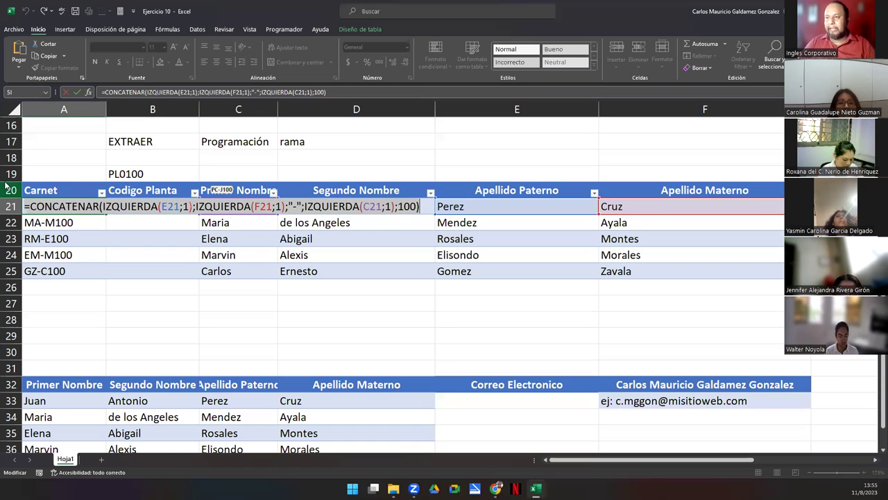
pyautogui.press('super+shift+s')
pyautogui.moveTo(3, 182); pyautogui.dragTo(422, 215)
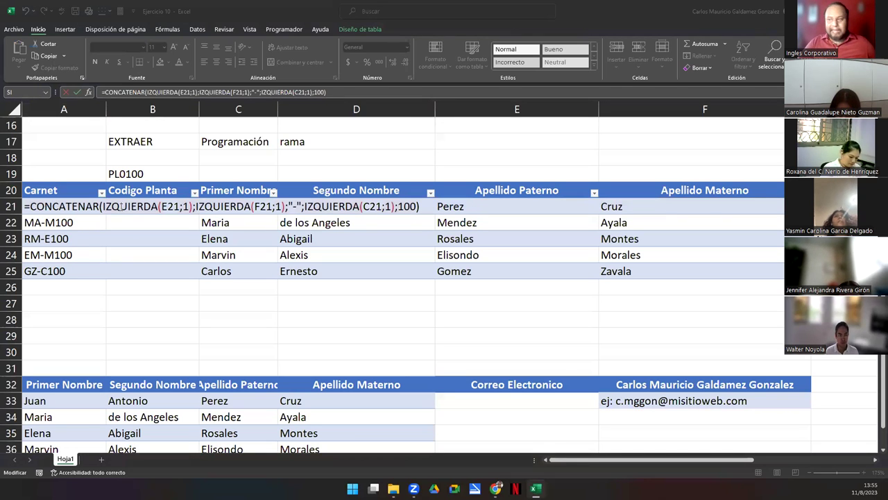
# Examine the A21 formula piece by piece: the two surname IZQUIERDA functions, the hyphen and the first-name IZQUIERDA
pyautogui.click(186, 205)
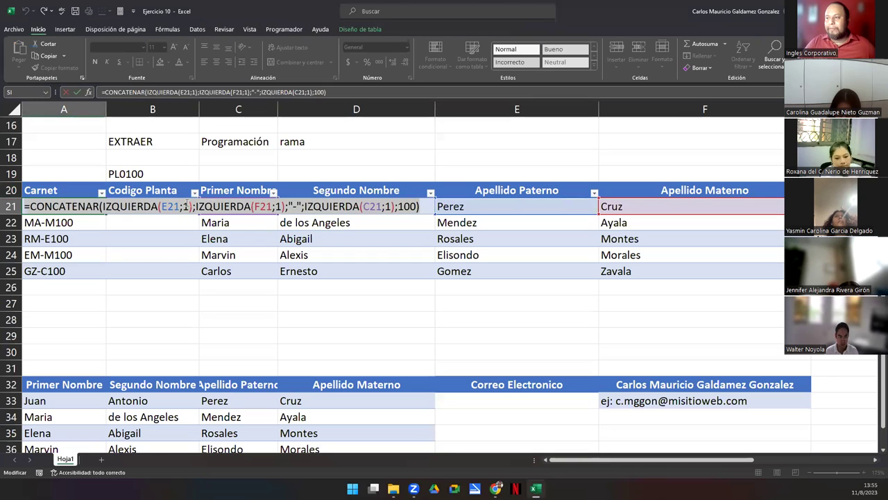
pyautogui.click(189, 206)
pyautogui.moveTo(190, 206); pyautogui.dragTo(285, 206)
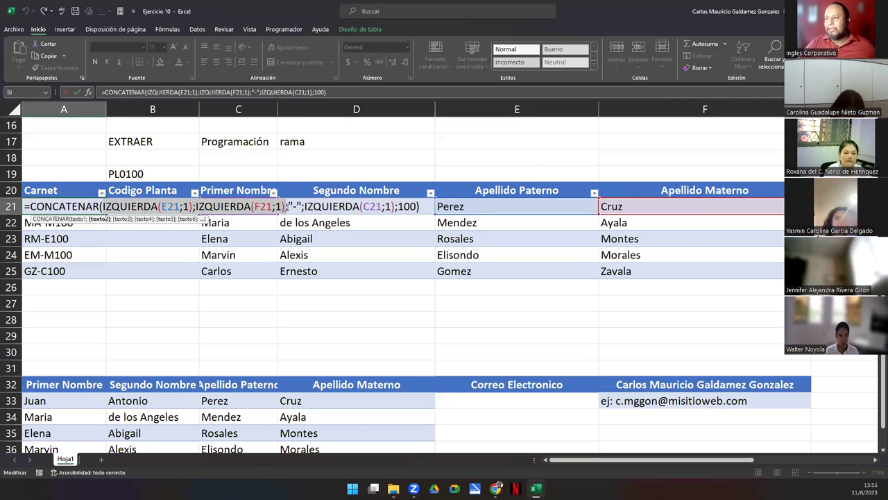
pyautogui.click(286, 207)
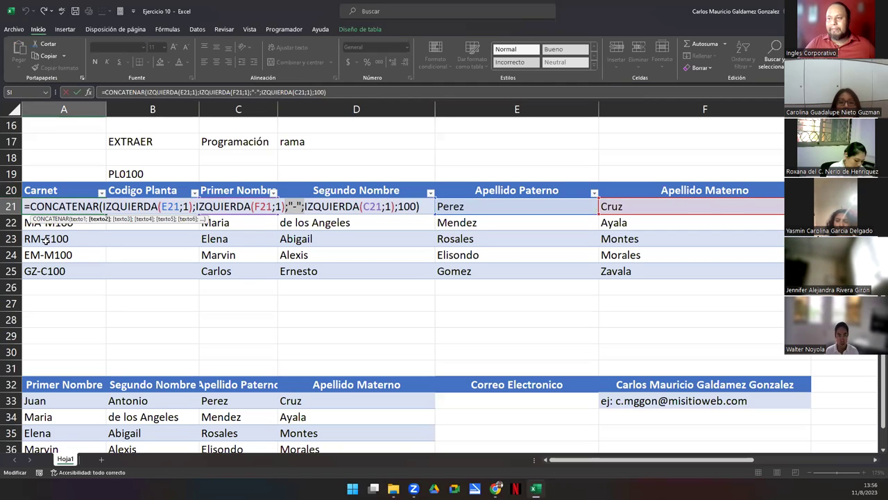
pyautogui.moveTo(304, 206); pyautogui.dragTo(396, 206)
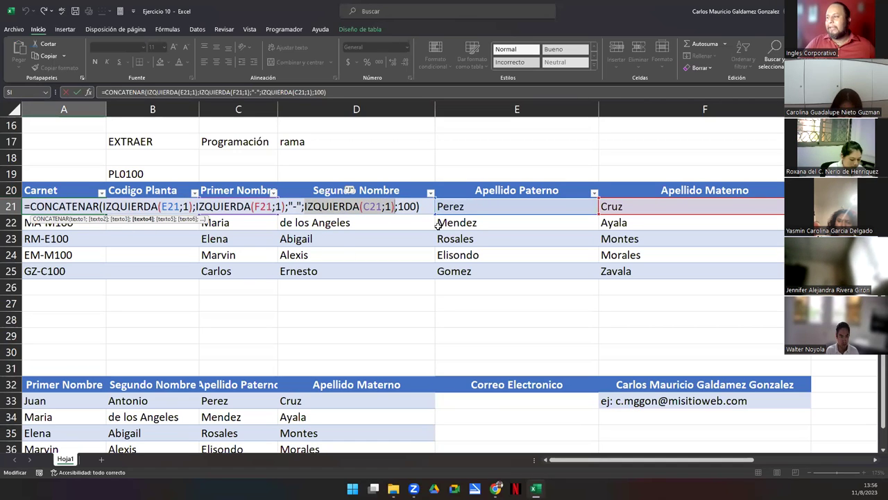
pyautogui.click(66, 238)
pyautogui.press('Escape')
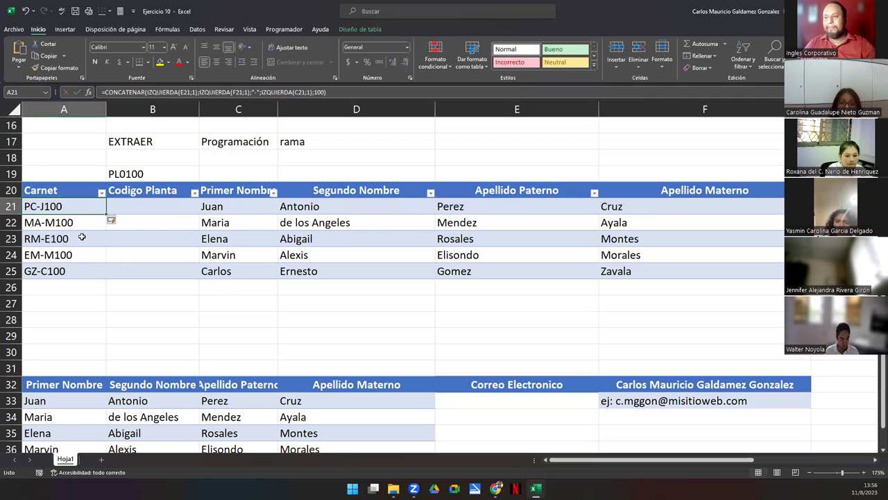
pyautogui.doubleClick(66, 206)
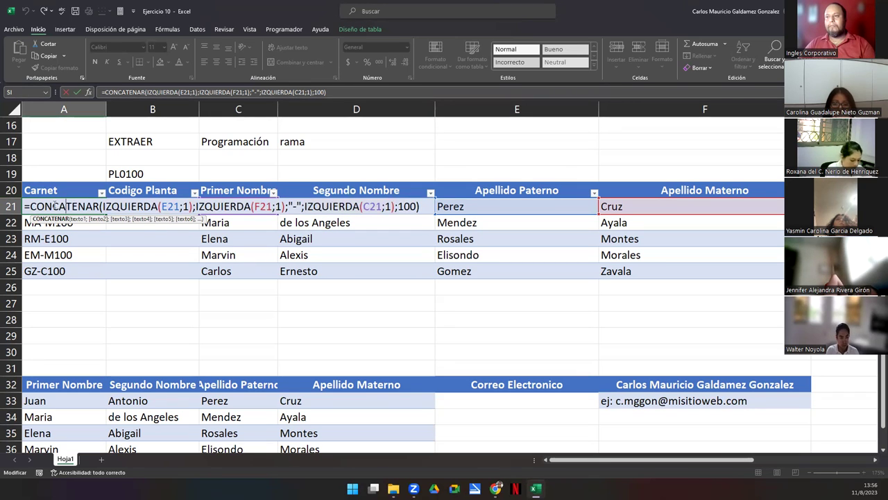
pyautogui.press('Return')
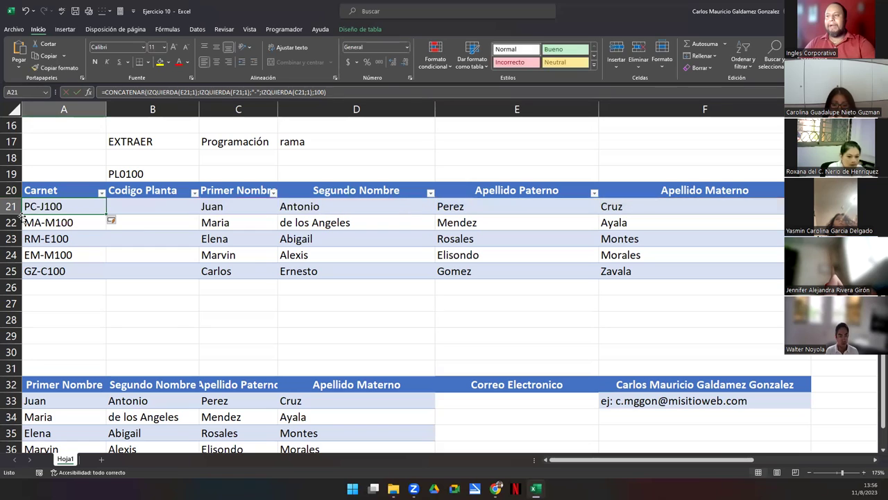
# Enter the sample plant code PCJA001 in E17, based on the initials of the names in row 21
pyautogui.click(141, 206)
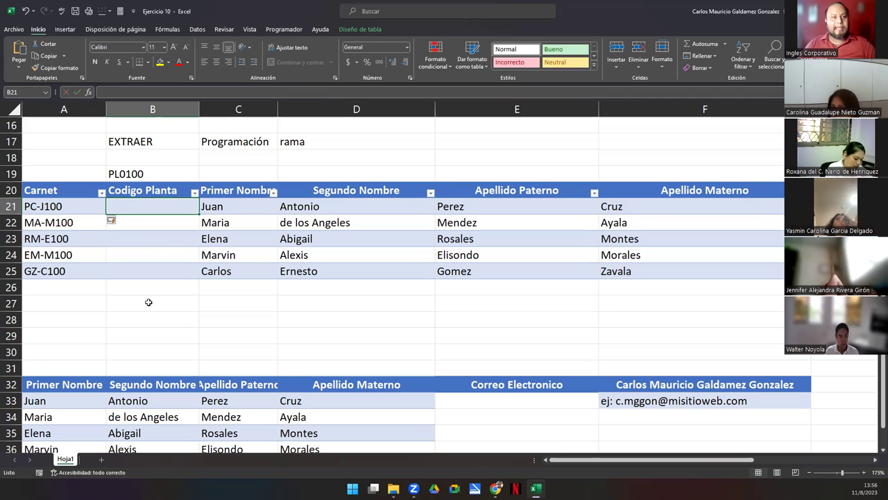
pyautogui.click(462, 143)
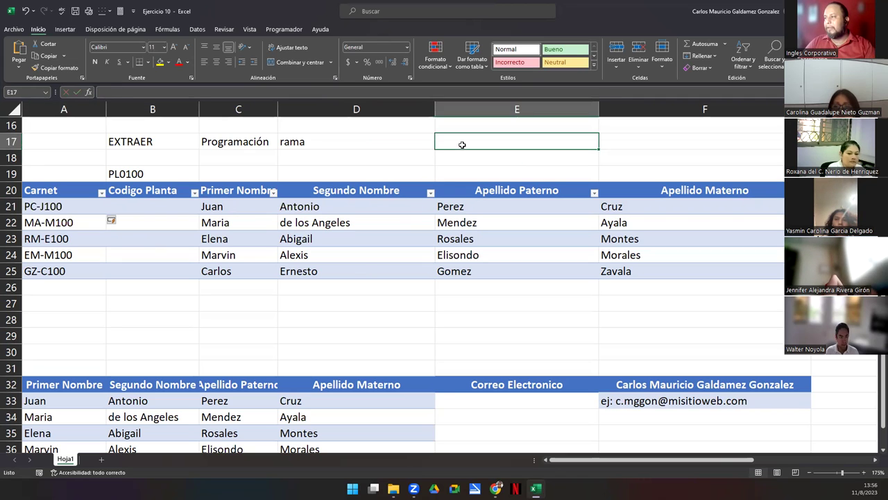
pyautogui.click(232, 205)
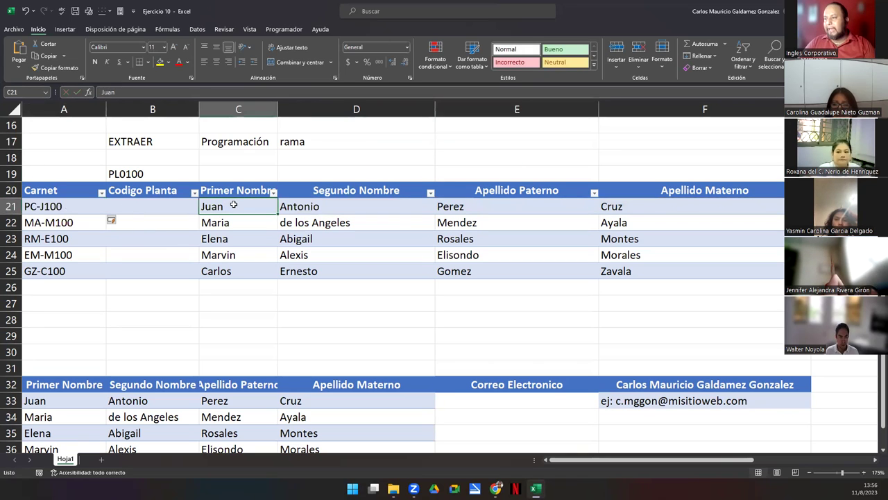
pyautogui.click(11, 206)
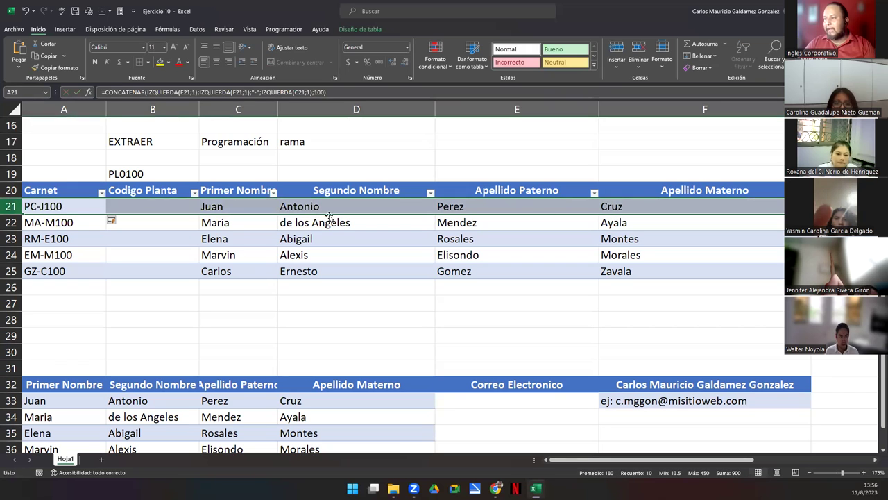
pyautogui.click(460, 146)
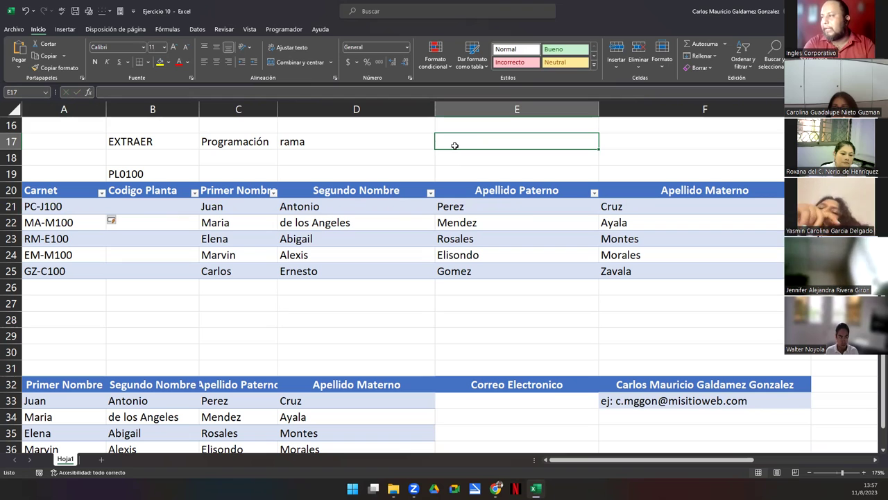
pyautogui.write('PC')
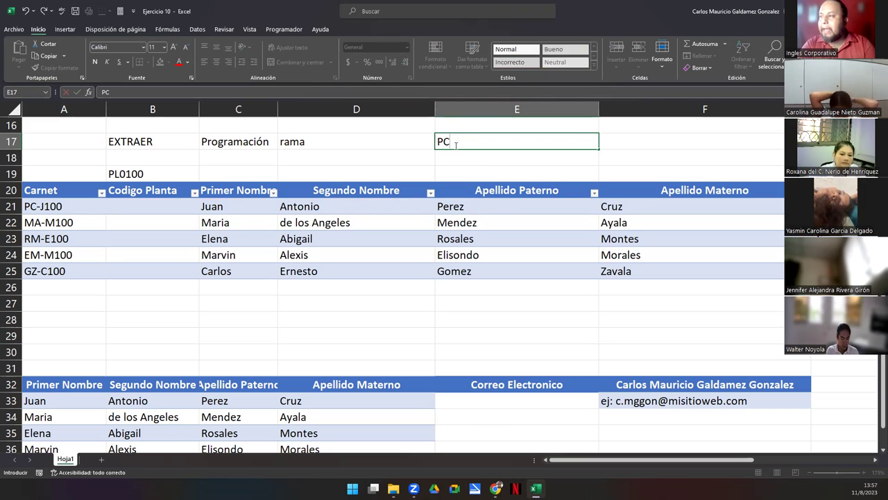
pyautogui.write('J')
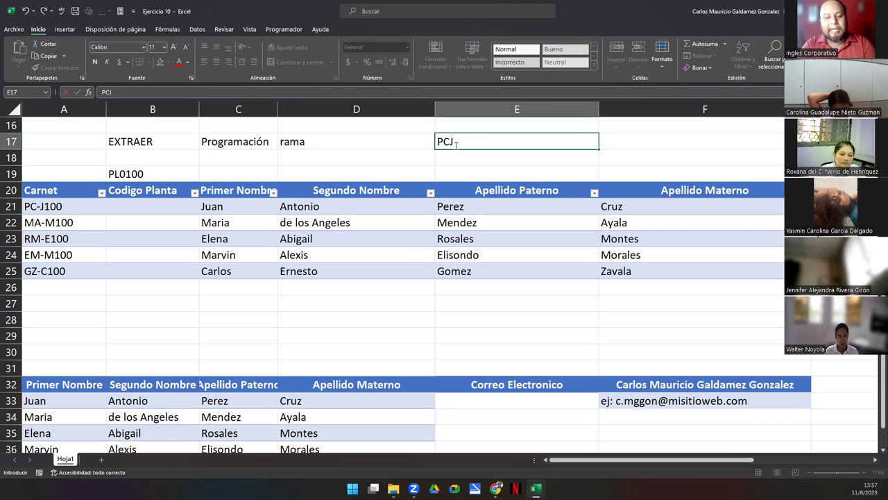
pyautogui.write('A')
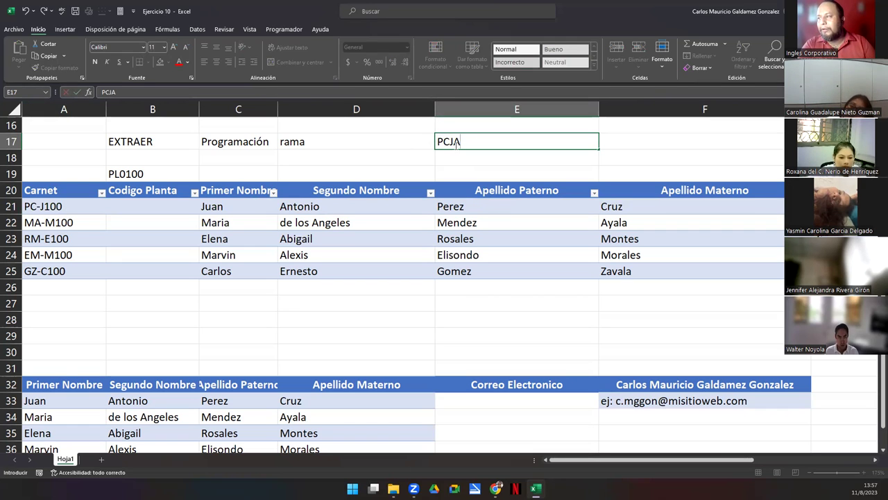
pyautogui.write('001')
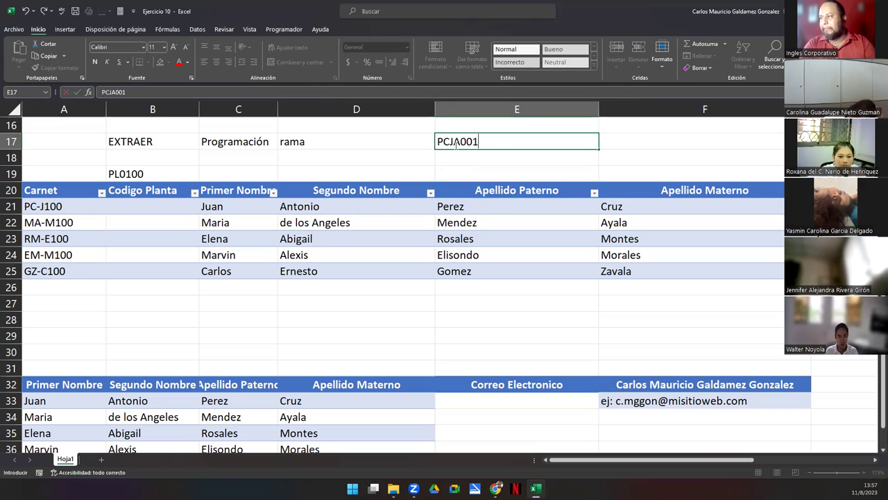
pyautogui.press('Return')
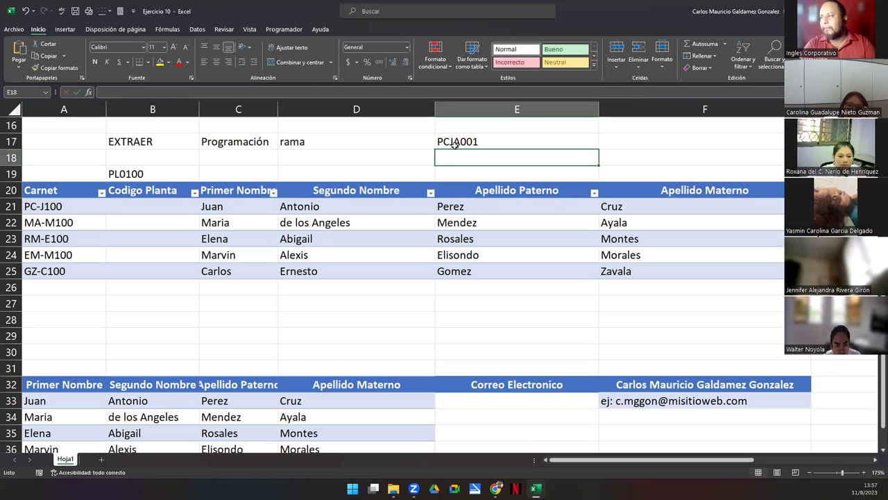
# Compare the sample code in E17 and the empty Codigo Planta cell B21 with the Carnet formula in A21
pyautogui.click(454, 144)
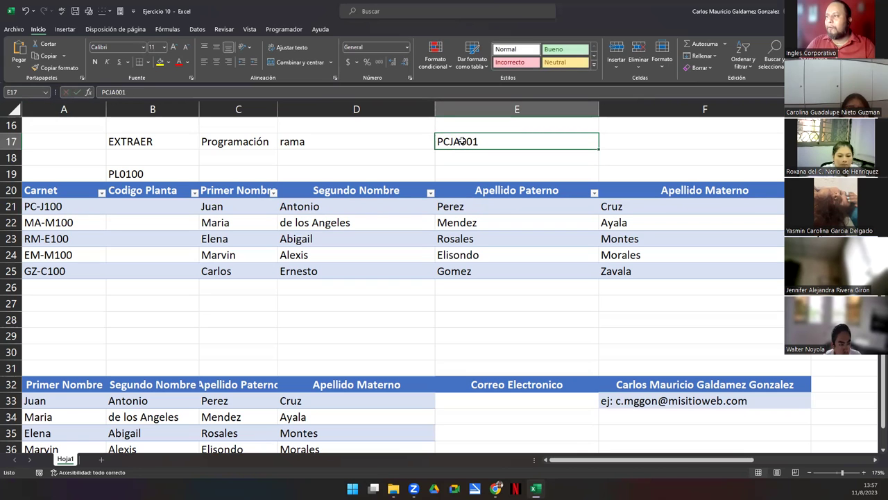
pyautogui.click(143, 208)
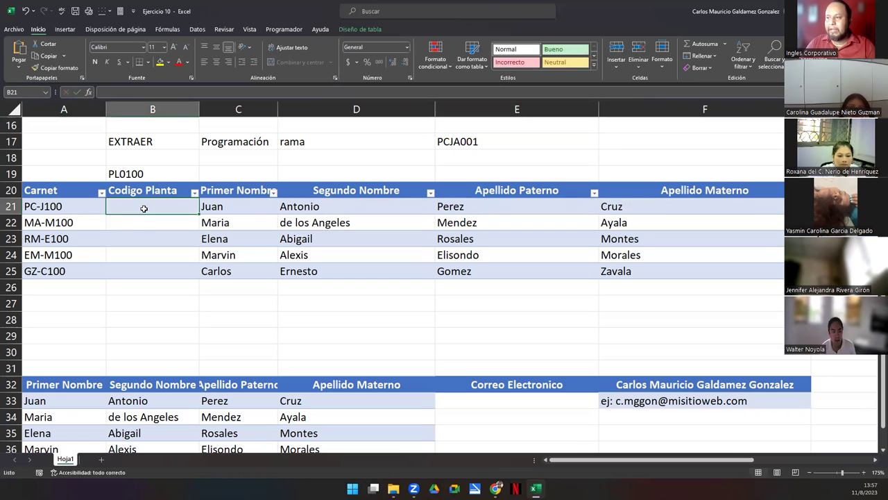
pyautogui.click(44, 216)
pyautogui.click(44, 206)
pyautogui.doubleClick(44, 206)
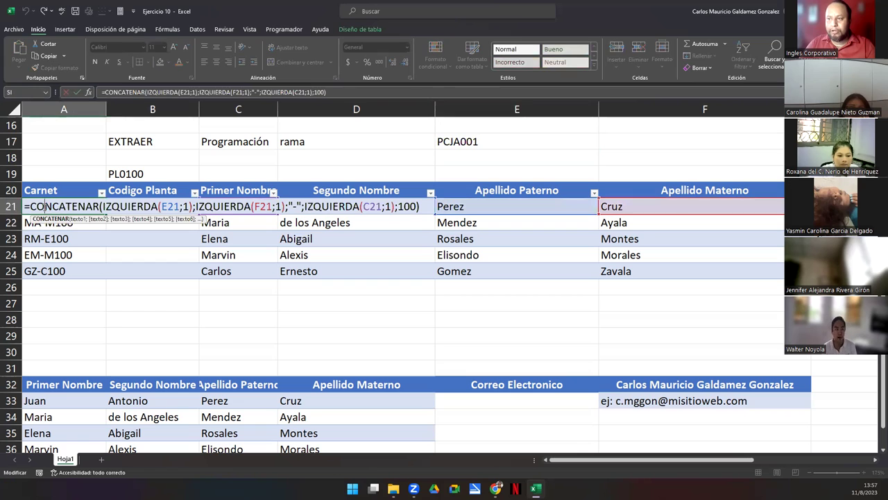
pyautogui.click(465, 143)
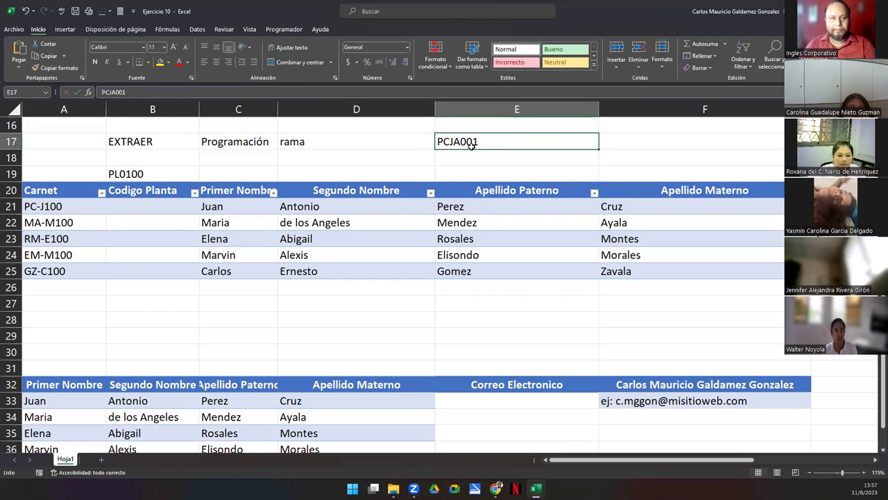
pyautogui.click(144, 207)
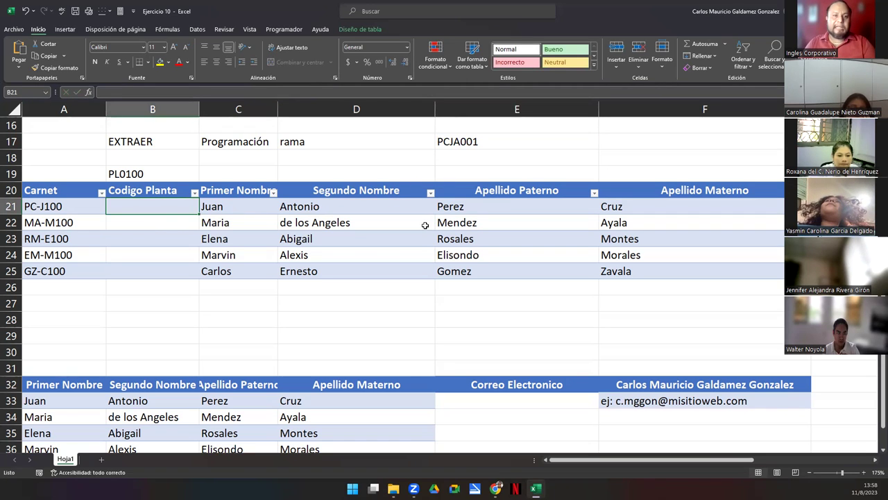
pyautogui.doubleClick(53, 202)
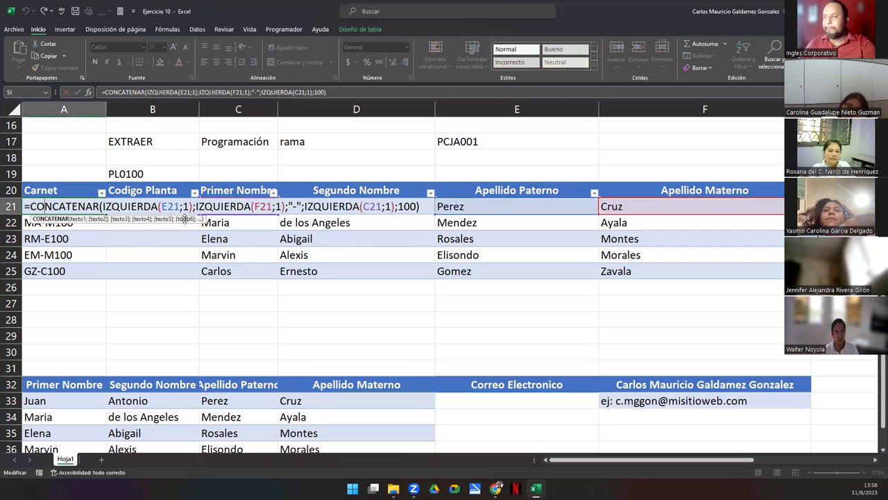
pyautogui.click(442, 142)
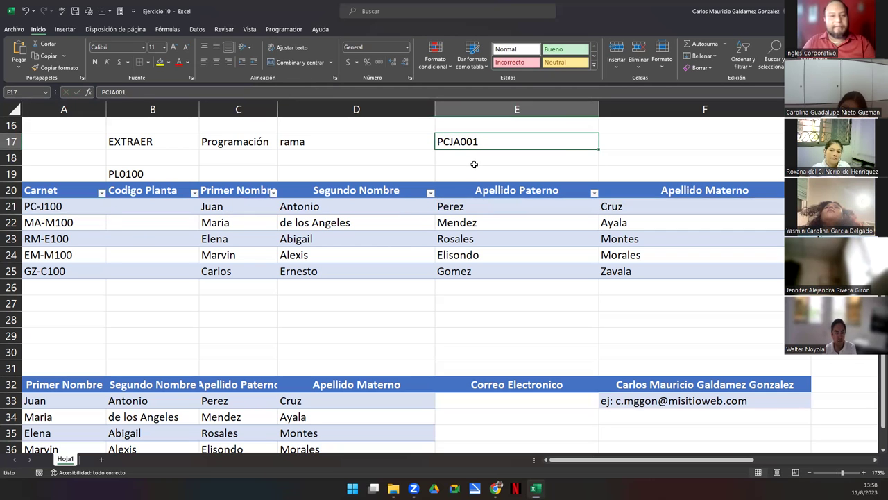
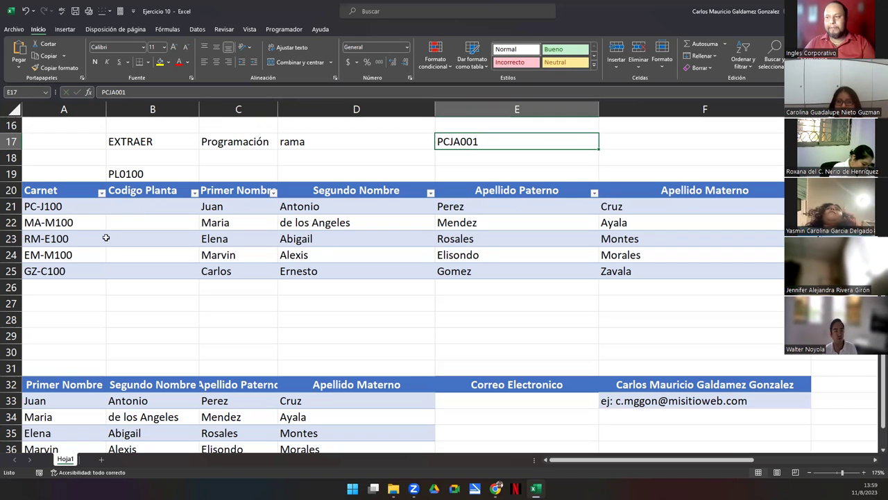
# Examine the hyphen, the first-name IZQUIERDA and the fixed 100 in the Carnet formula in A21
pyautogui.doubleClick(41, 209)
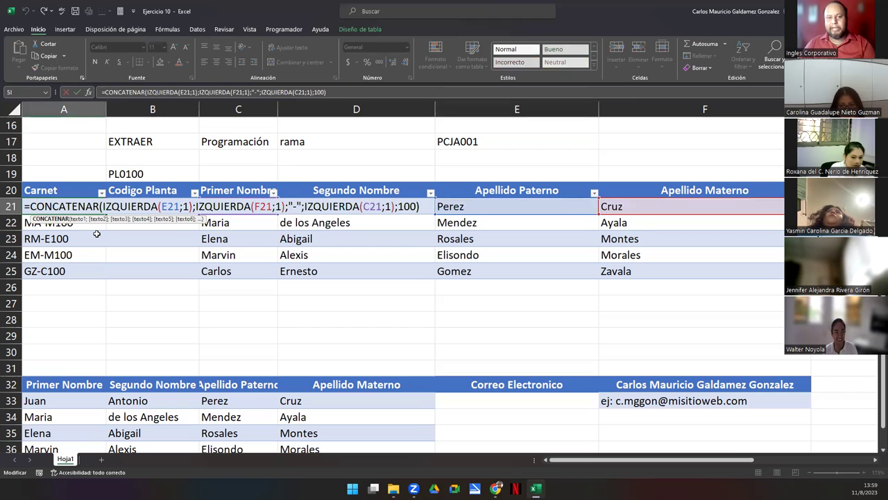
pyautogui.click(295, 206)
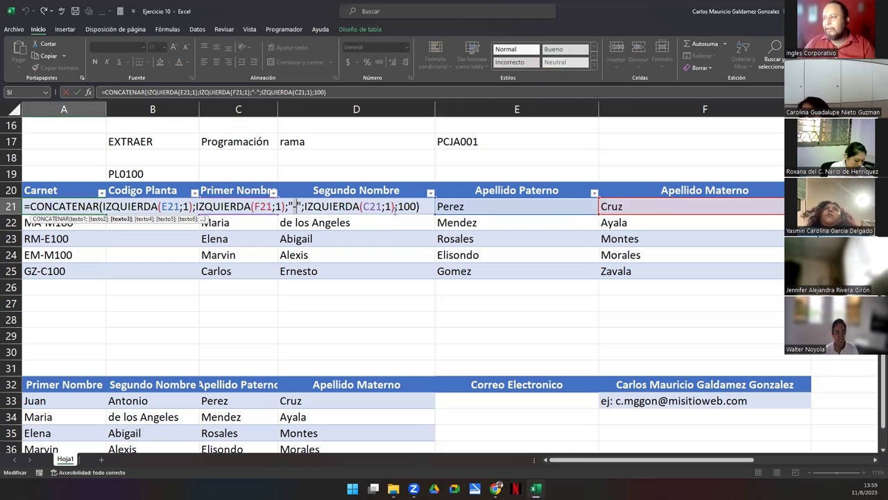
pyautogui.moveTo(304, 206); pyautogui.dragTo(417, 206)
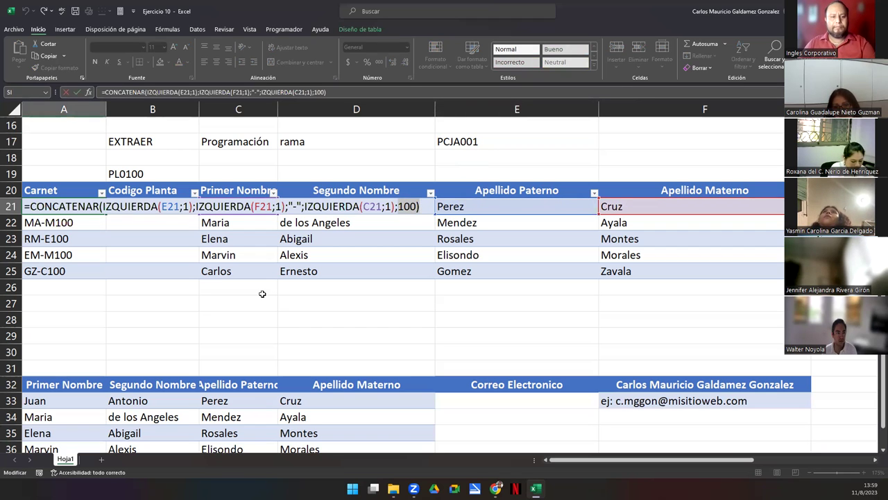
pyautogui.press('Escape')
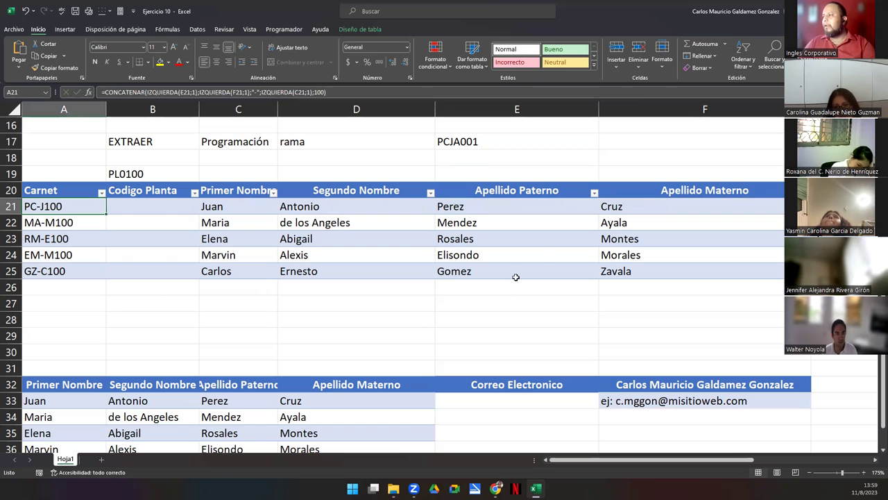
# Narrow the Segundo Nombre, Apellido Paterno, Apellido Materno and Sueldo columns (D to G) of the table
pyautogui.moveTo(435, 109); pyautogui.dragTo(396, 109)
pyautogui.moveTo(560, 109); pyautogui.dragTo(493, 111)
pyautogui.moveTo(706, 109); pyautogui.dragTo(620, 111)
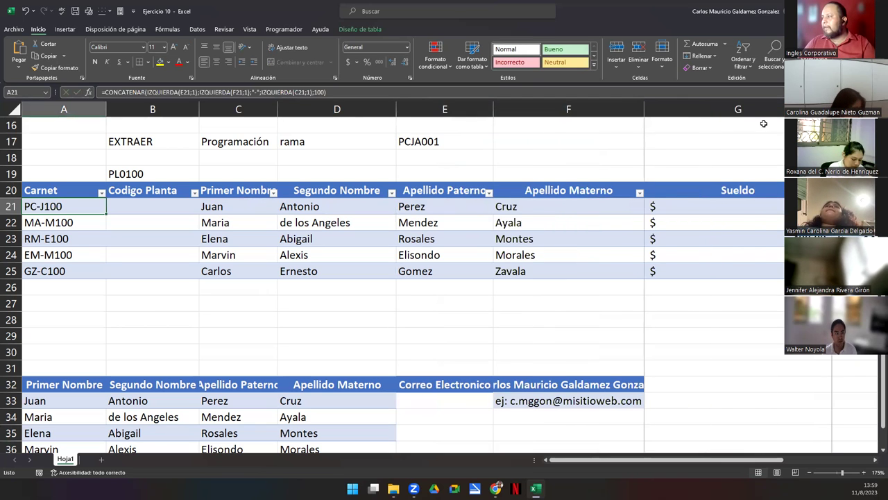
pyautogui.hscroll(5, 833, 444)
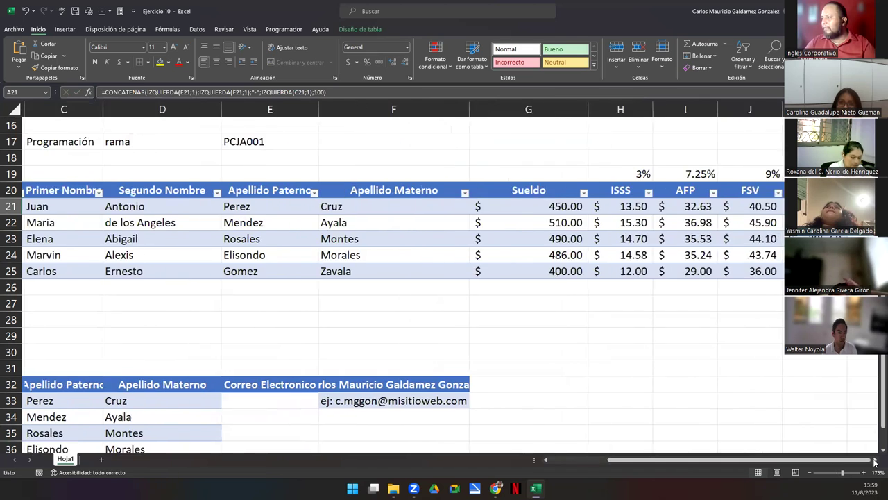
pyautogui.hscroll(-5, 791, 449)
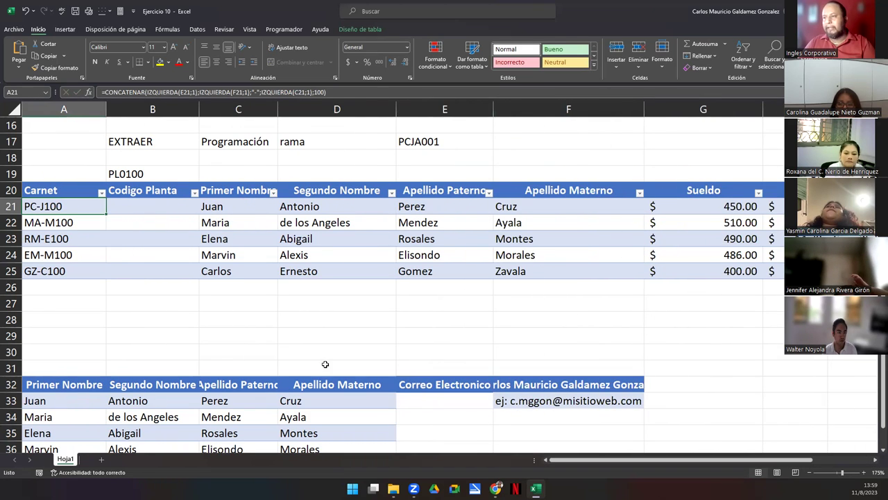
# Review the Carnet and Codigo Planta cells in rows 21 to 25, the names in A33:D37 and the example e-mail in F33
pyautogui.moveTo(38, 206); pyautogui.dragTo(73, 270)
pyautogui.moveTo(139, 206); pyautogui.dragTo(151, 268)
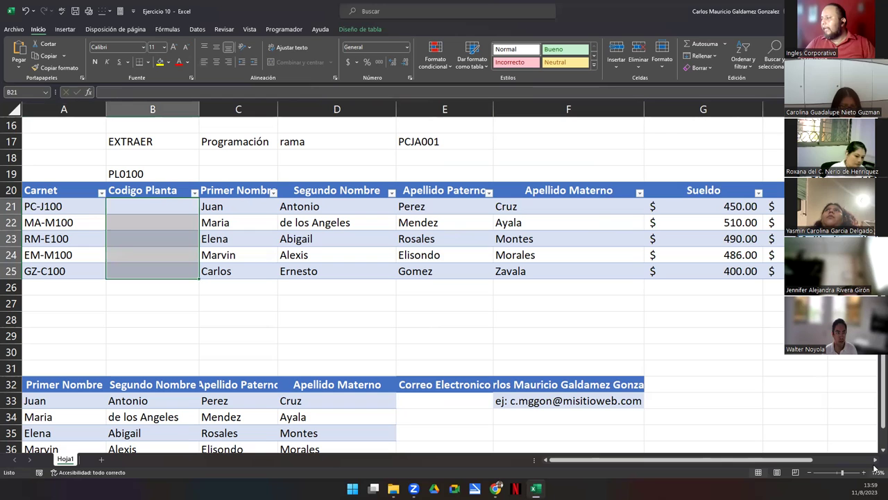
pyautogui.scroll(-1, 874, 452)
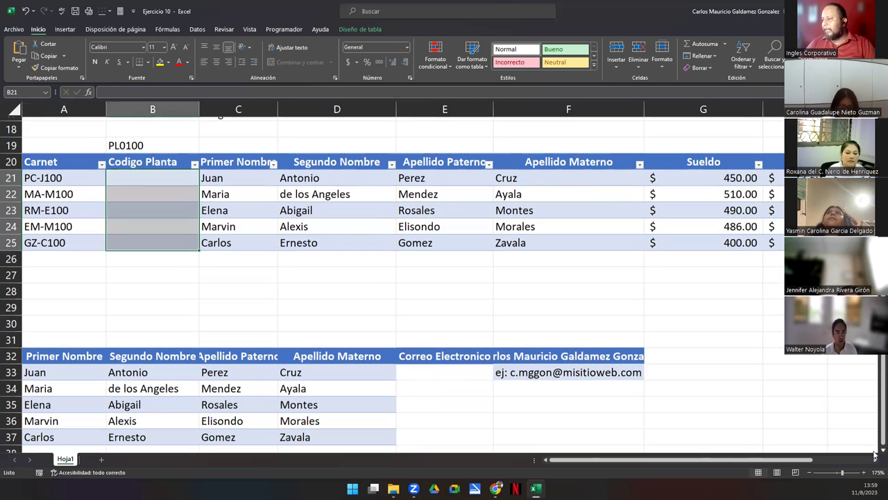
pyautogui.scroll(-1, 874, 452)
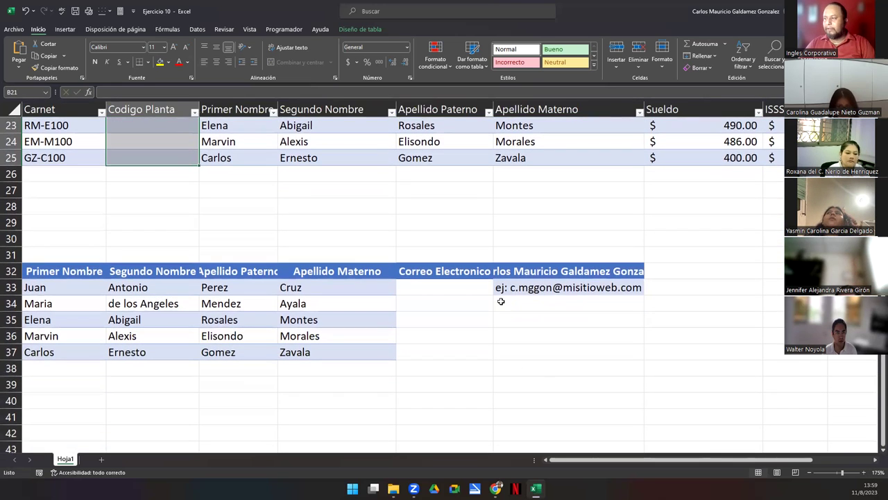
pyautogui.click(501, 289)
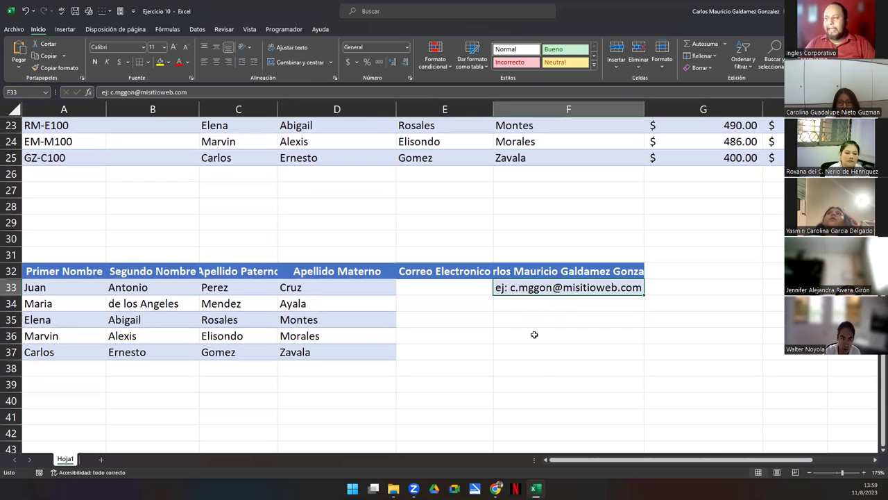
pyautogui.moveTo(46, 292); pyautogui.dragTo(319, 357)
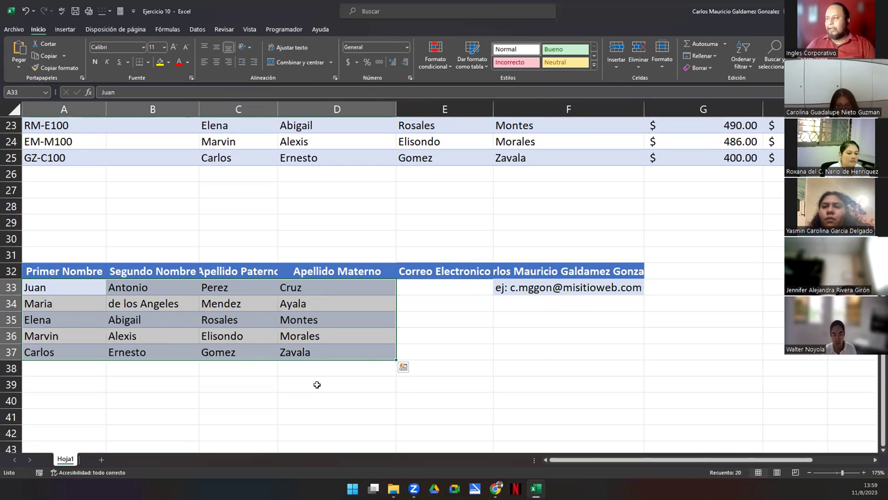
pyautogui.click(514, 290)
pyautogui.click(512, 301)
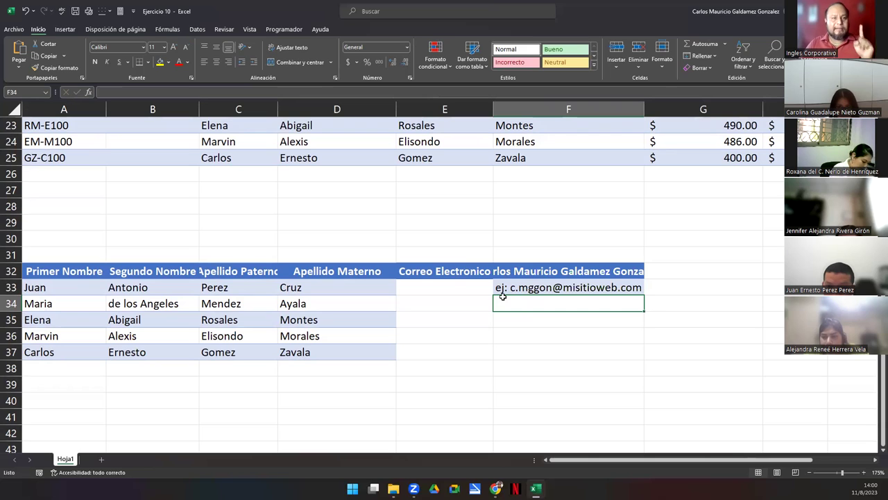
# Compare the name and surname cells in A33:D33 with the parts of the example e-mail in F33
pyautogui.click(43, 289)
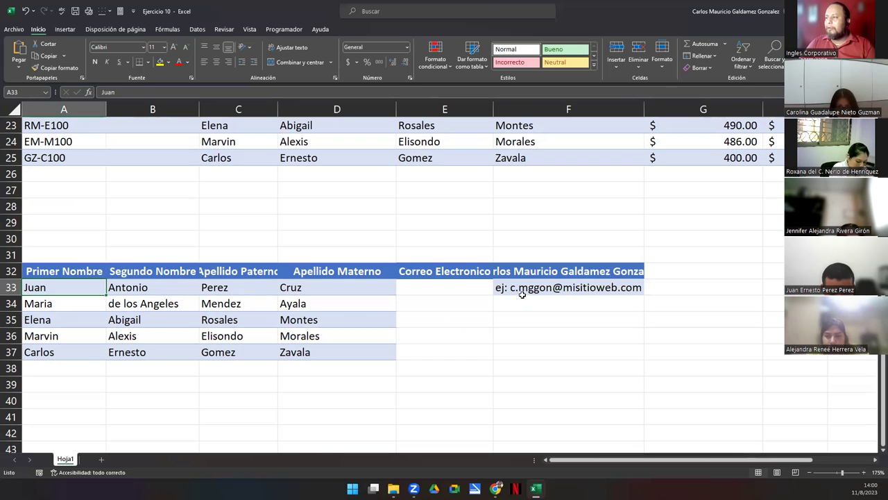
pyautogui.click(132, 286)
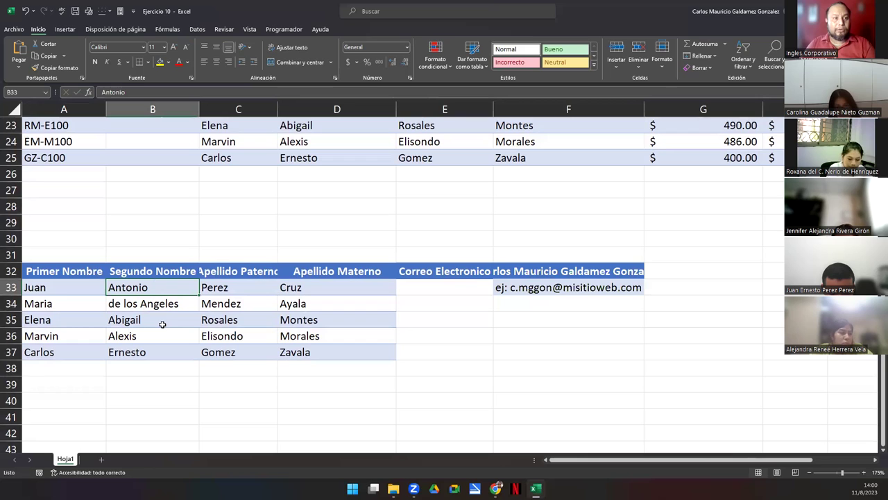
pyautogui.click(532, 293)
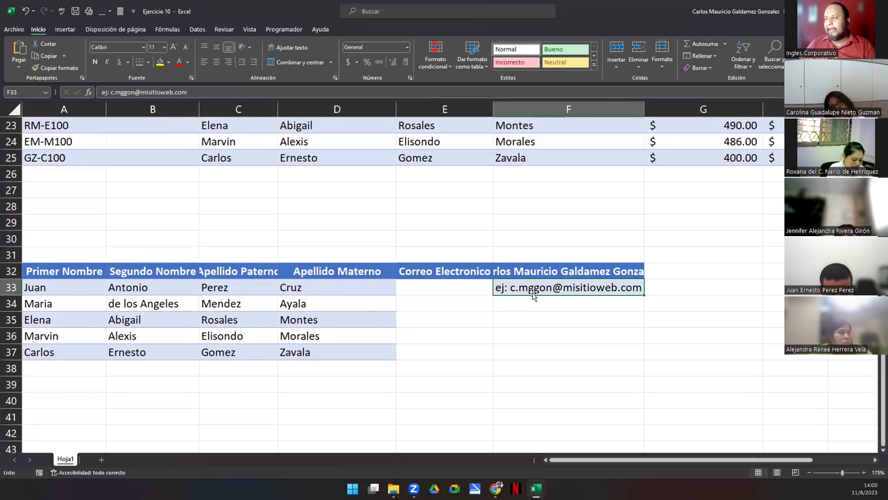
pyautogui.click(203, 288)
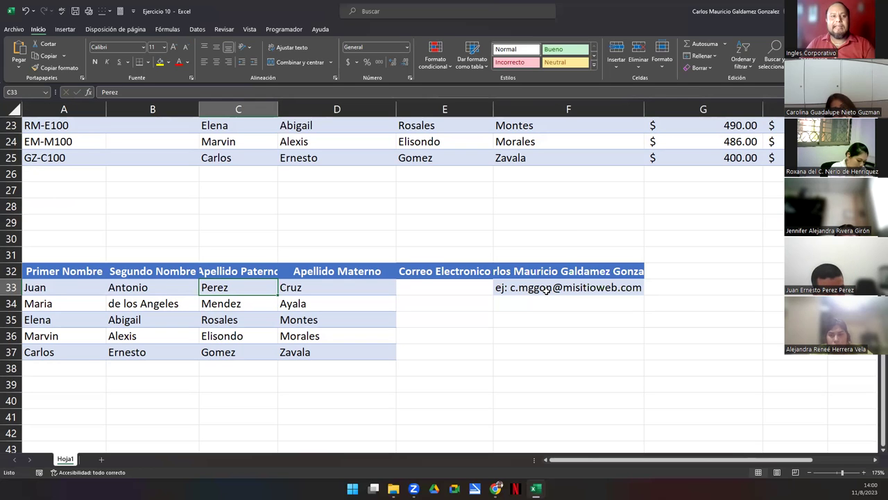
pyautogui.click(288, 288)
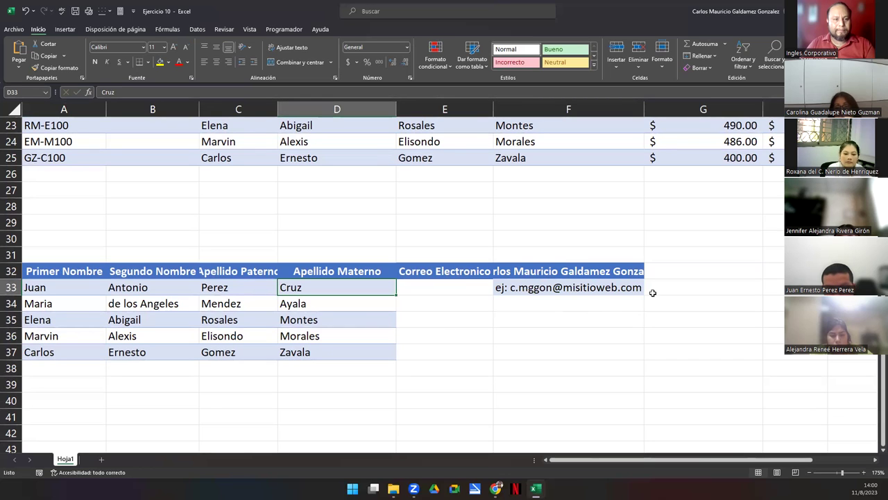
pyautogui.click(524, 289)
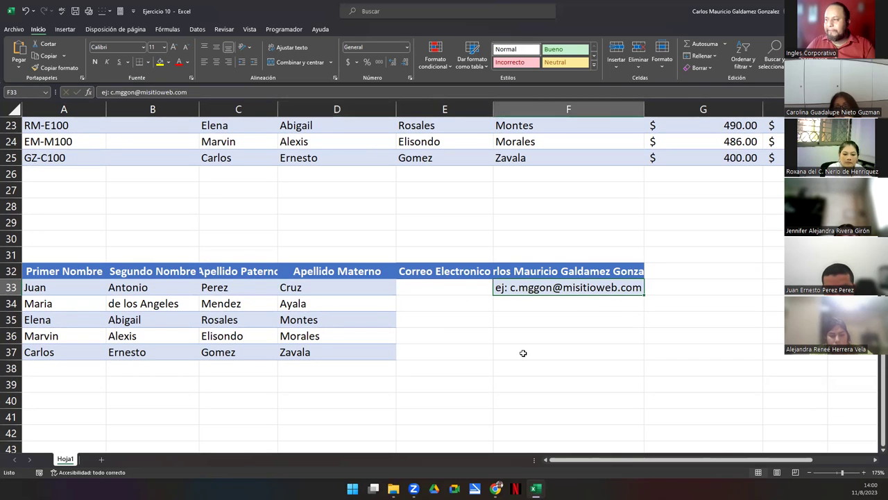
# Start a CONCATENAR formula in E33 under Correo Electronico with IZQUIERDA(A33;1) as its first text
pyautogui.click(412, 295)
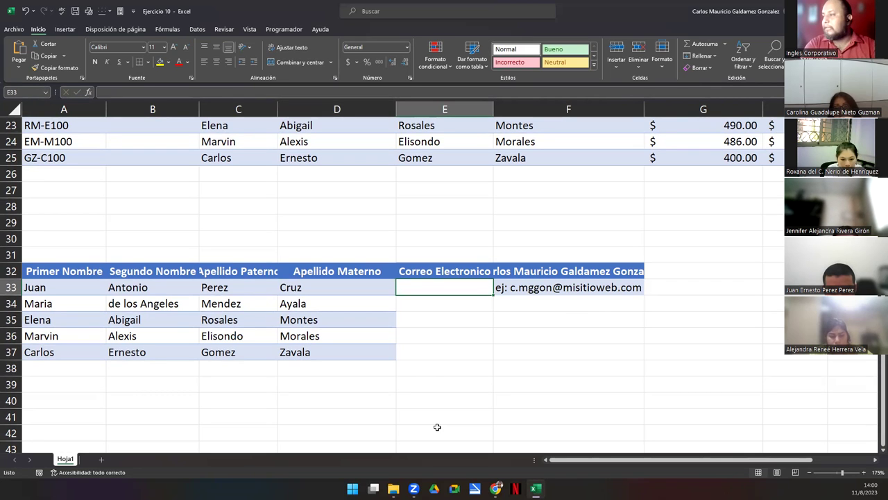
pyautogui.write('=concv')
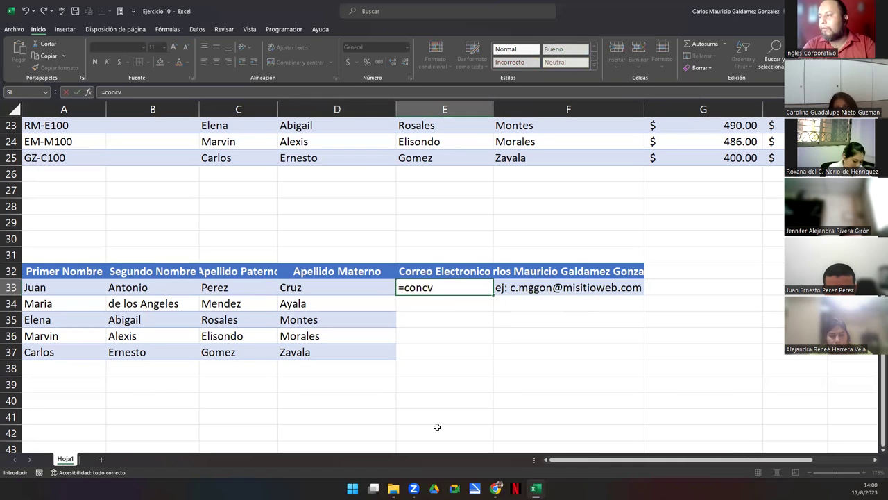
pyautogui.press('BackSpace')
pyautogui.write('a')
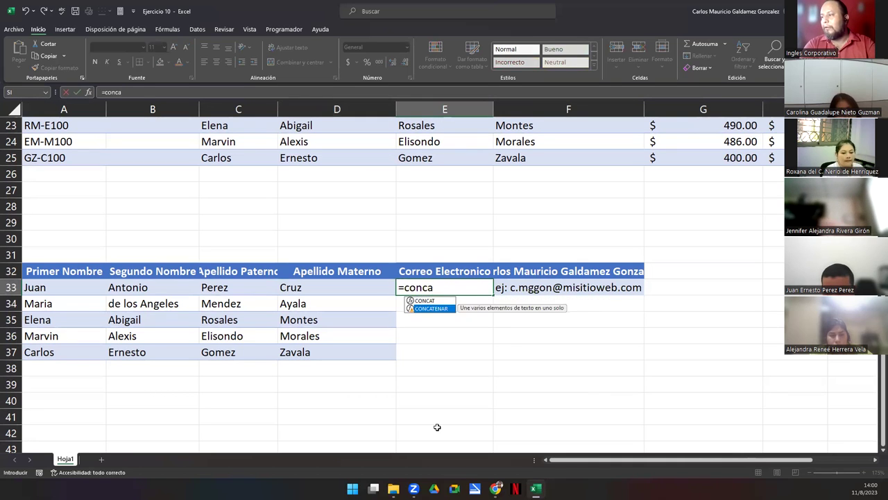
pyautogui.press('Down')
pyautogui.press('Tab')
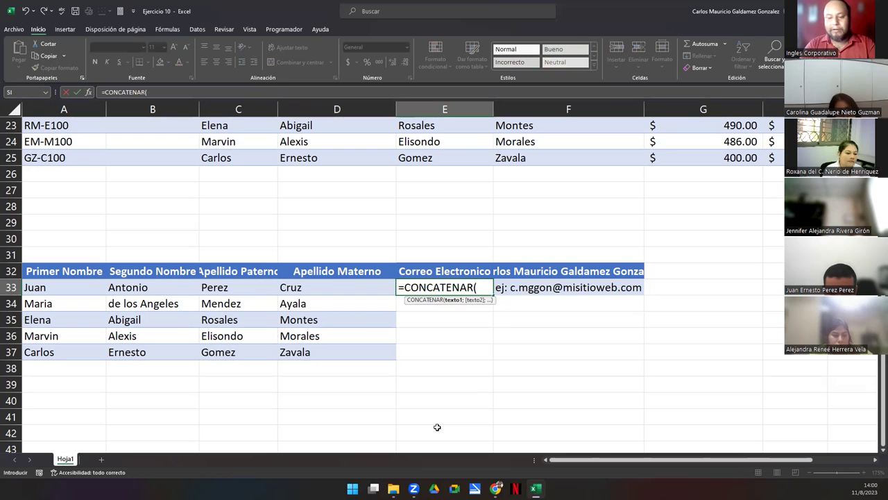
pyautogui.write('izq')
pyautogui.press('Tab')
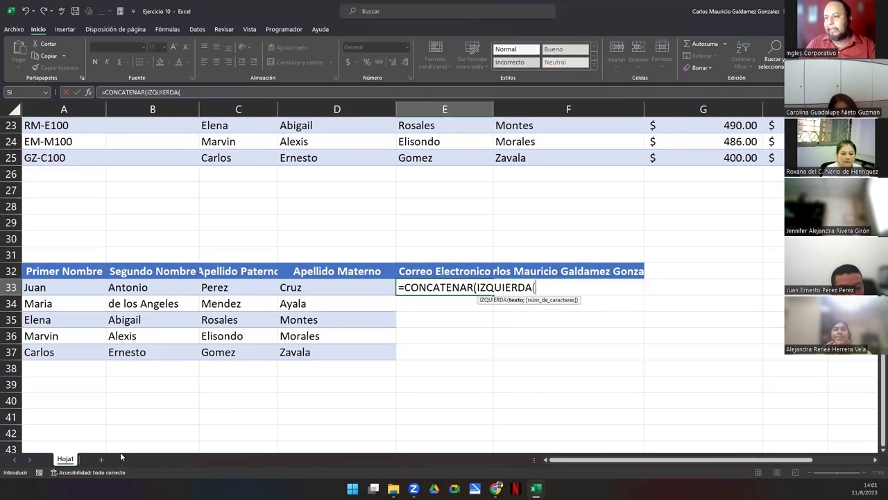
pyautogui.click(51, 290)
pyautogui.write(';')
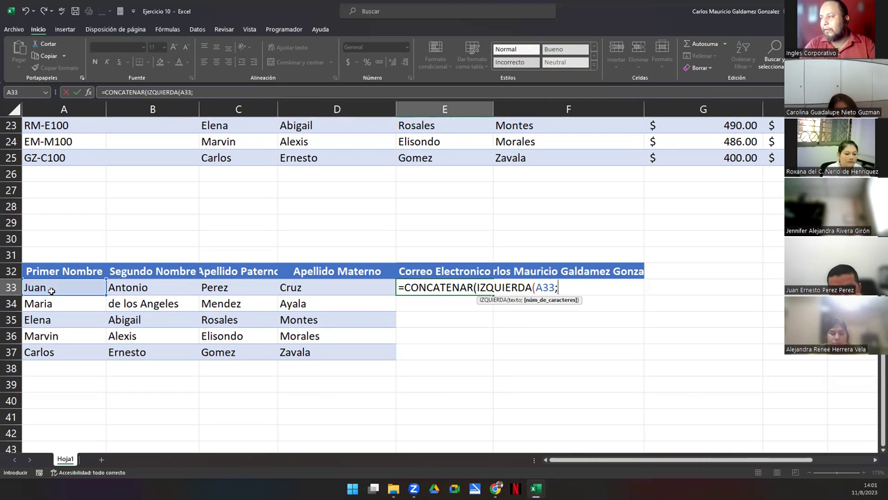
pyautogui.write('1);')
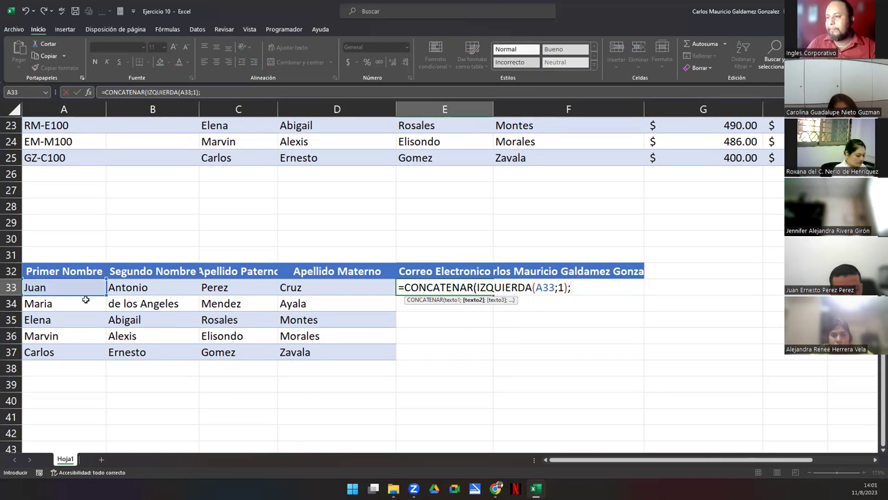
# Add "." as the second text of the E33 formula, accept the proposed correction and reopen the formula for a third text
pyautogui.write('"."')
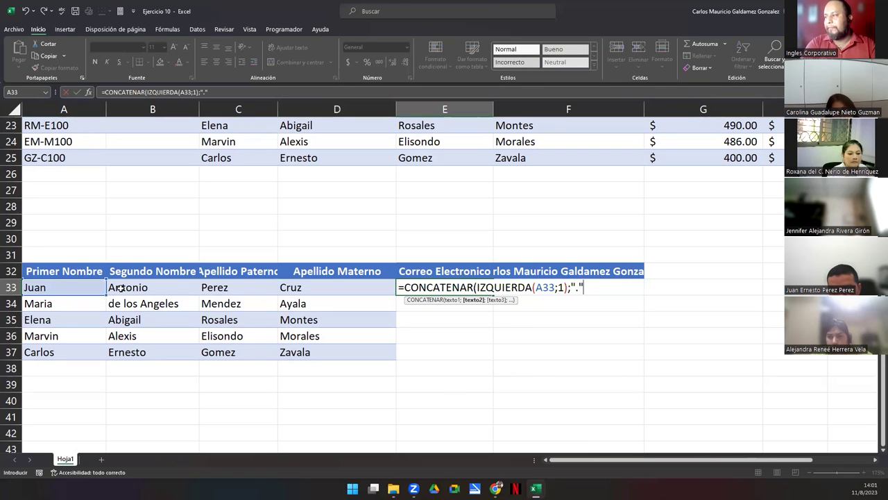
pyautogui.press('Return')
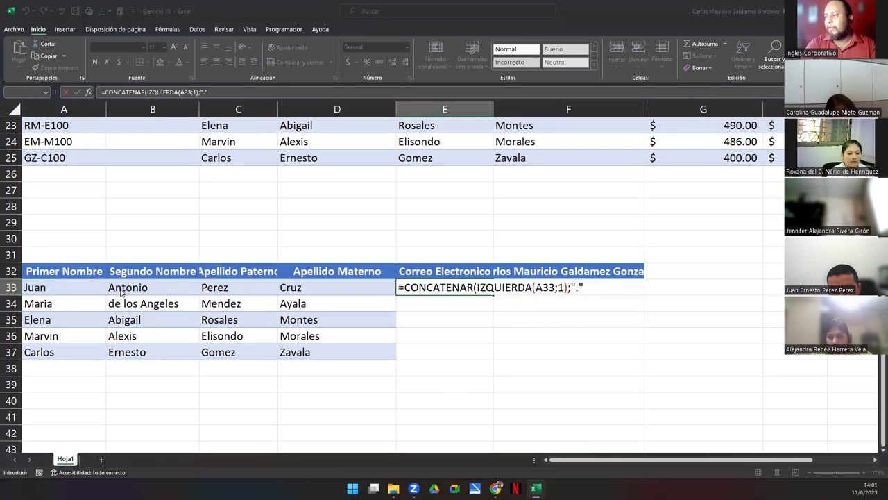
pyautogui.click(428, 278)
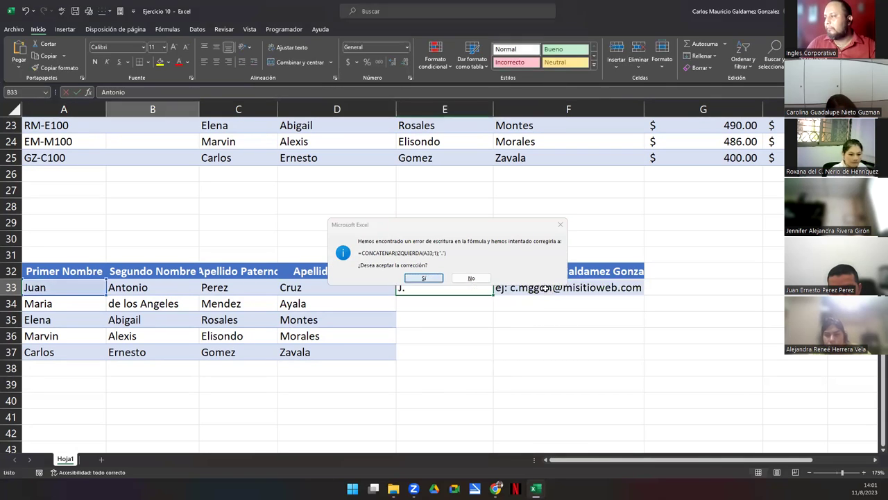
pyautogui.doubleClick(431, 289)
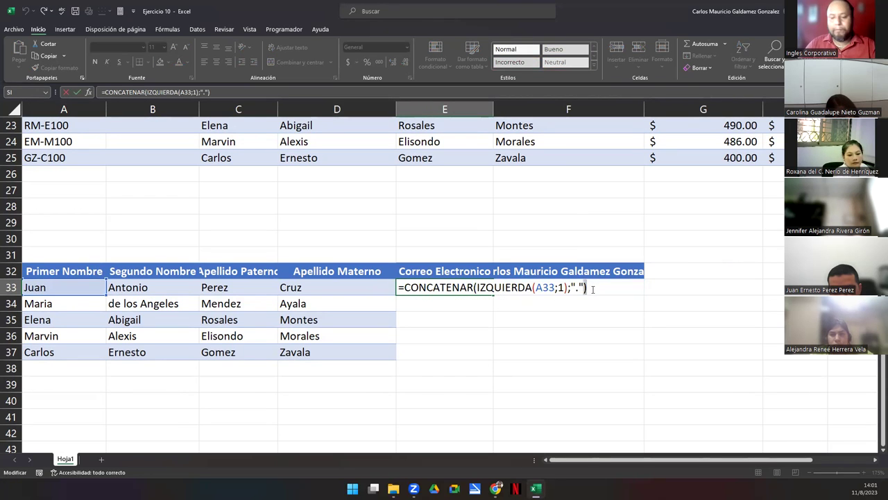
pyautogui.press('BackSpace')
pyautogui.write(';')
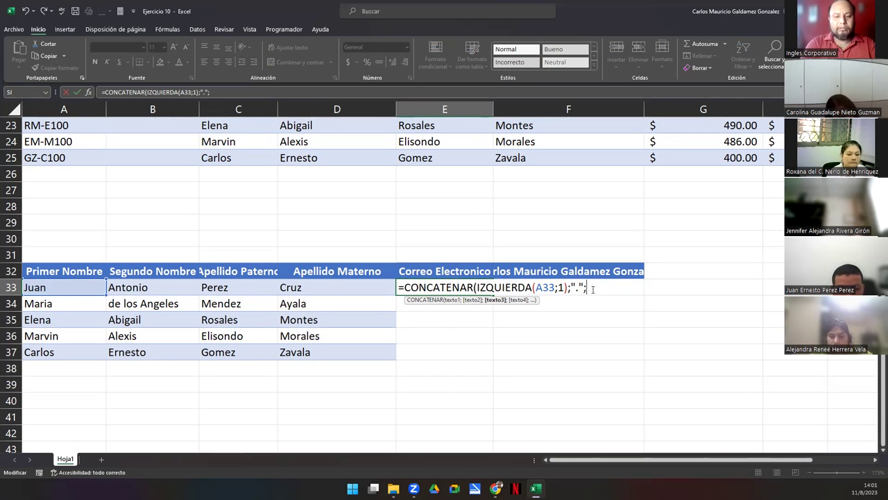
# Add IZQUIERDA(B33;1) as the third text of the CONCATENAR formula in E33
pyautogui.write('izquierda')
pyautogui.press('Tab')
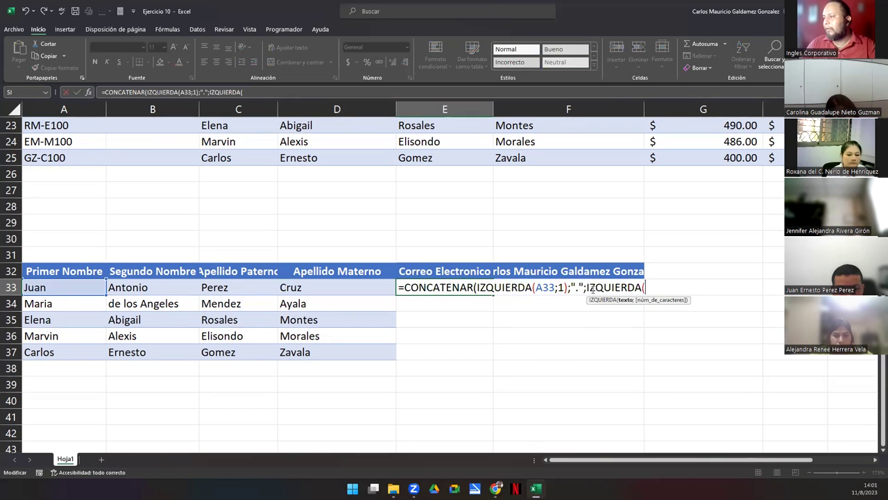
pyautogui.click(148, 287)
pyautogui.write(';1)')
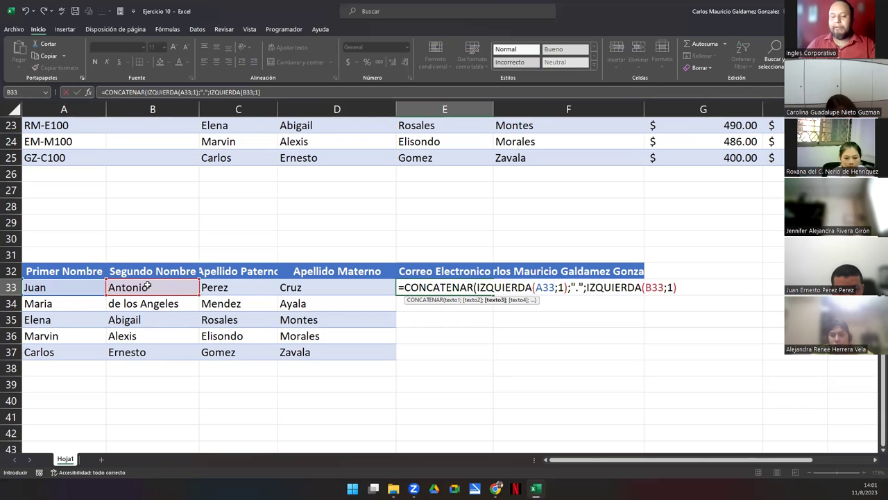
pyautogui.write(';')
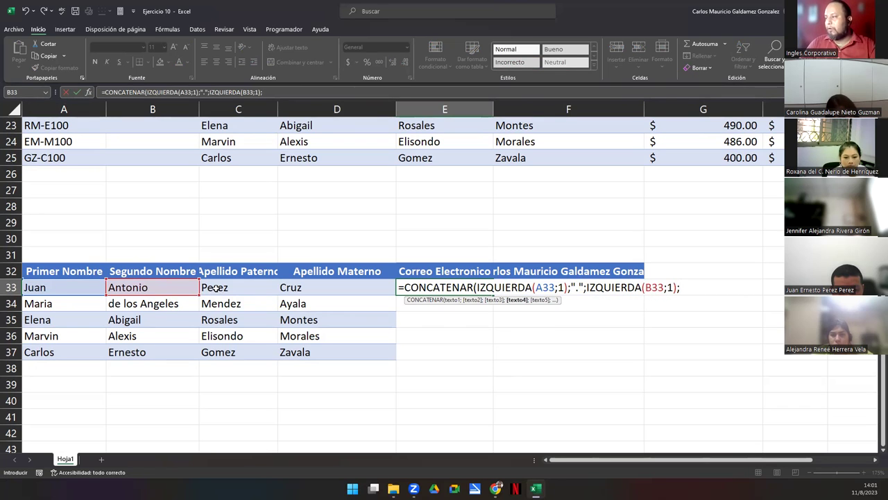
# Add IZQUIERDA(C33;1) as the fourth text of the CONCATENAR formula in E33
pyautogui.write('izquie')
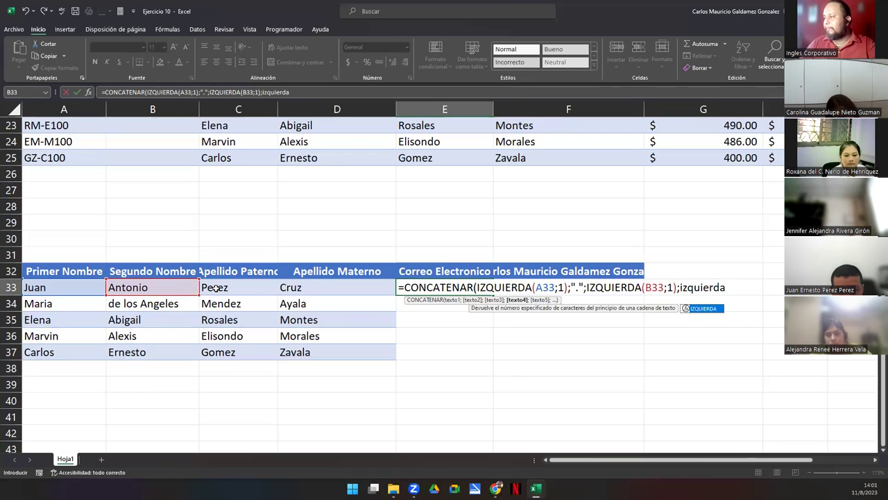
pyautogui.write('rda')
pyautogui.press('Tab')
pyautogui.click(232, 289)
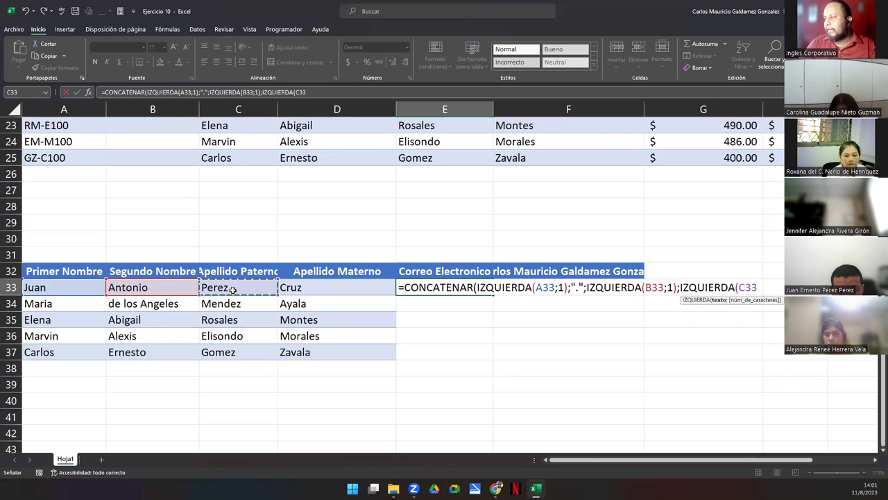
pyautogui.write(';1)')
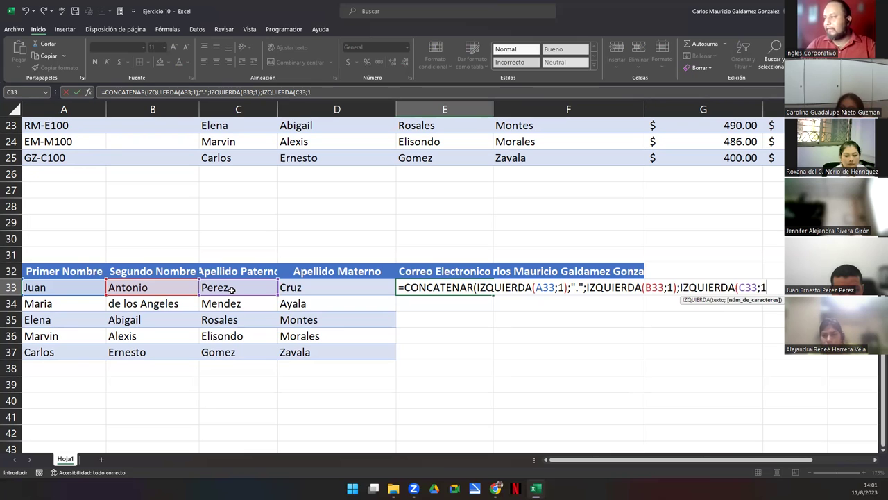
pyautogui.write(';')
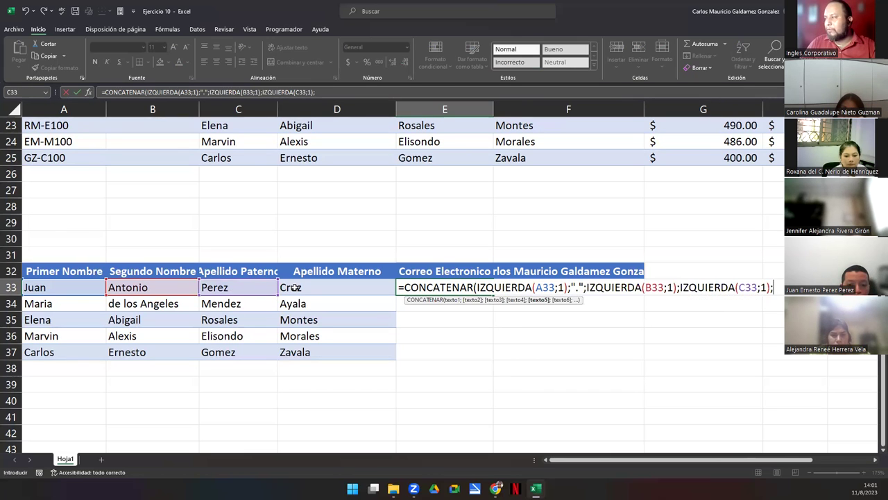
# Add IZQUIERDA(D33;3) as the fifth text of the E33 formula to take three letters of the Apellido Materno
pyautogui.write('IZQUIERDA(')
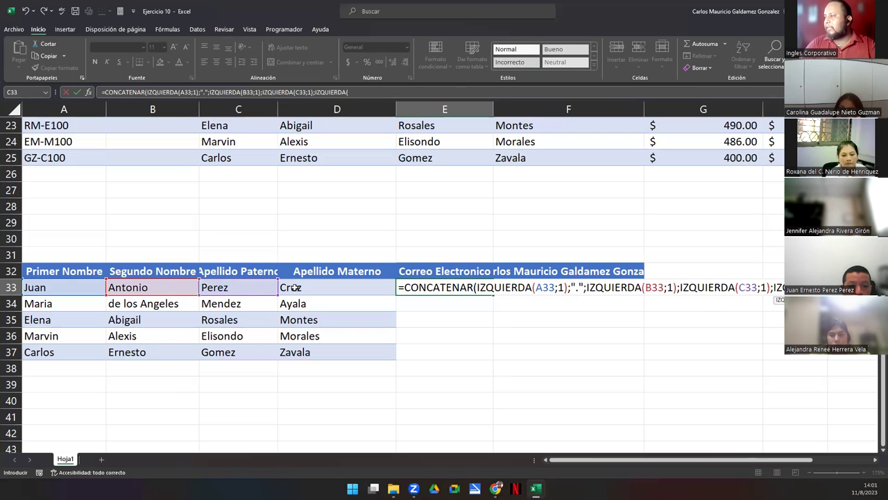
pyautogui.click(295, 288)
pyautogui.write(';')
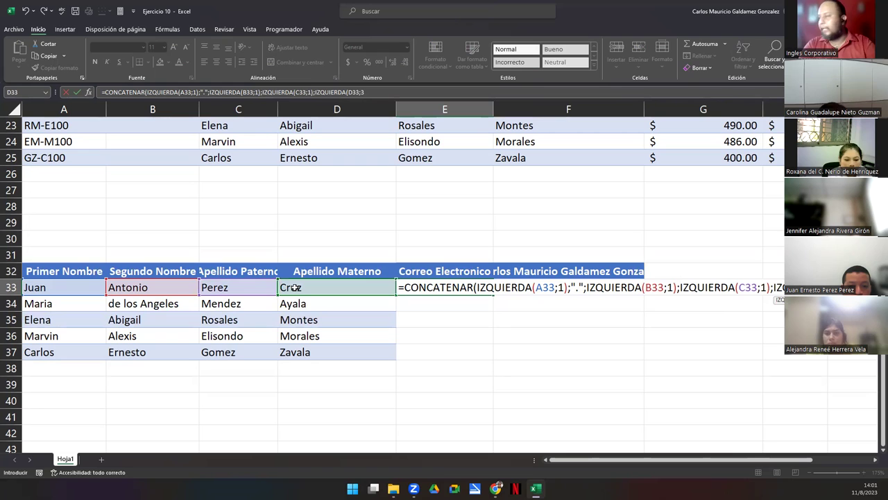
pyautogui.write('3)')
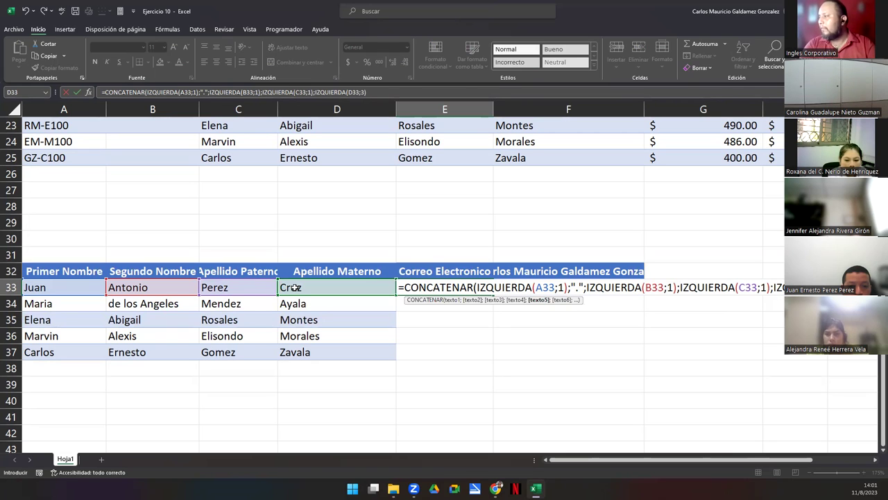
pyautogui.write(';')
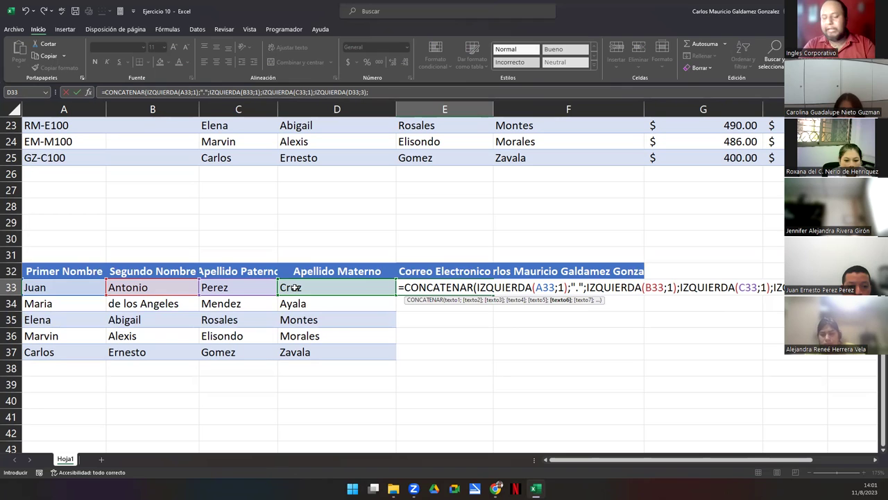
# Finish the E33 formula with "misitioweb.com" as its last text and autofit the Correo Electronico column
pyautogui.write('@')
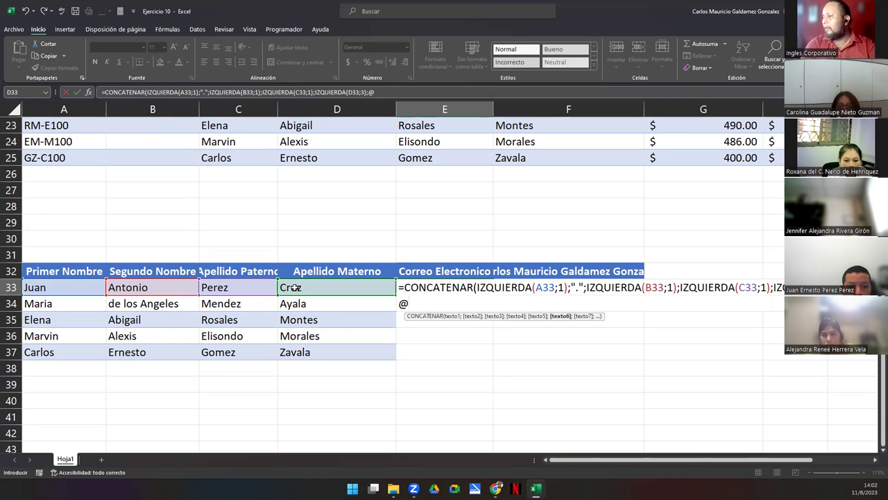
pyautogui.press('BackSpace')
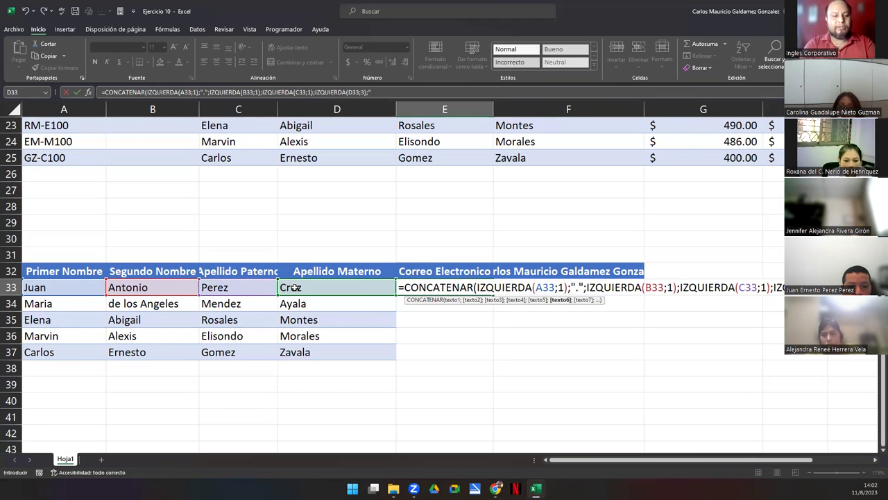
pyautogui.write('"misitiowe')
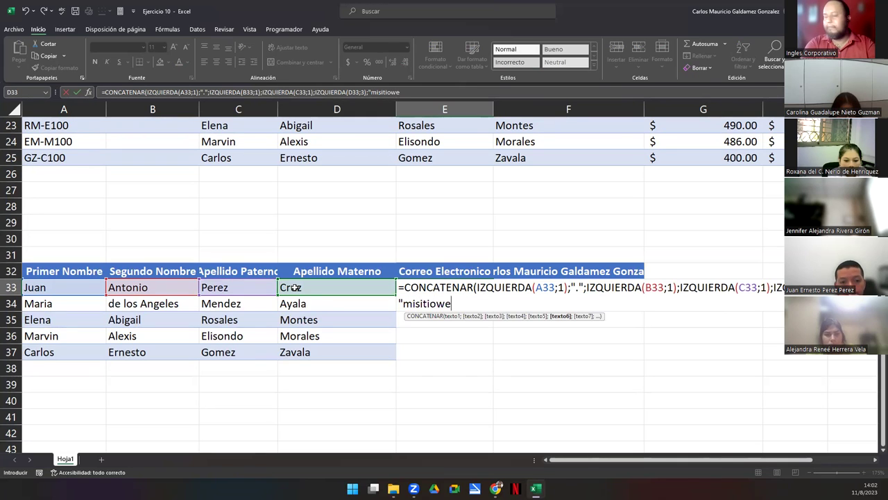
pyautogui.write('b.com"')
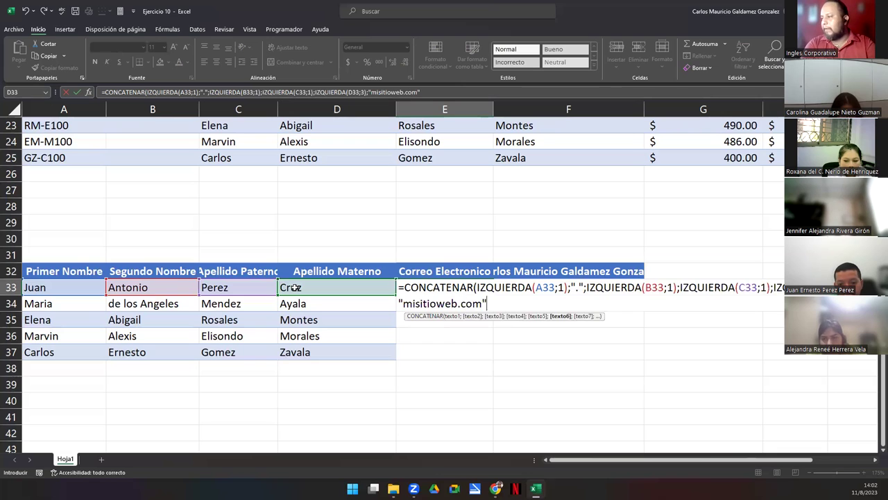
pyautogui.write(')')
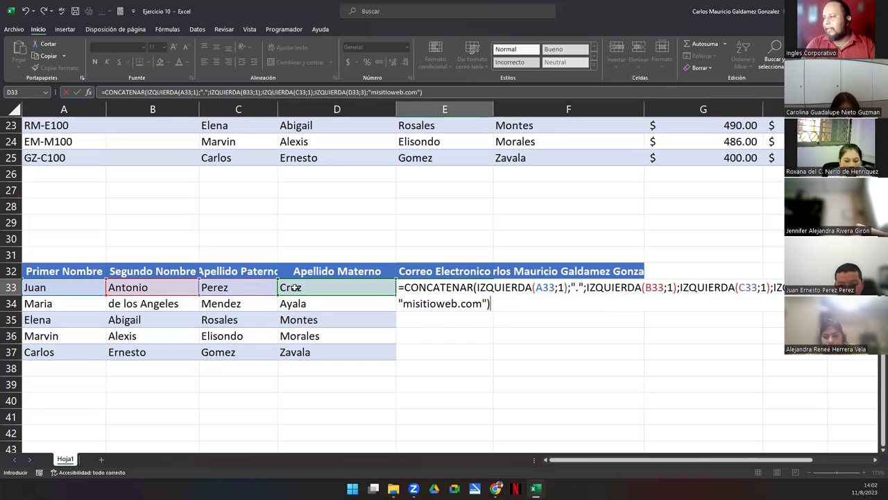
pyautogui.press('Return')
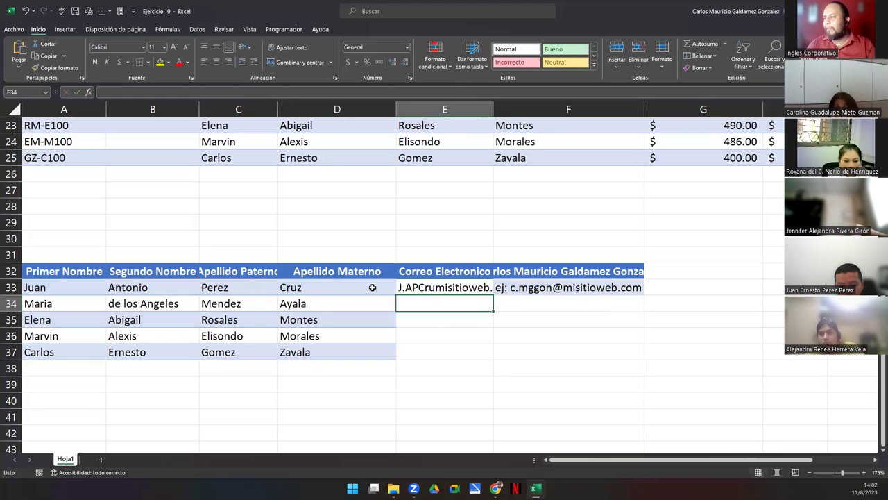
pyautogui.doubleClick(493, 109)
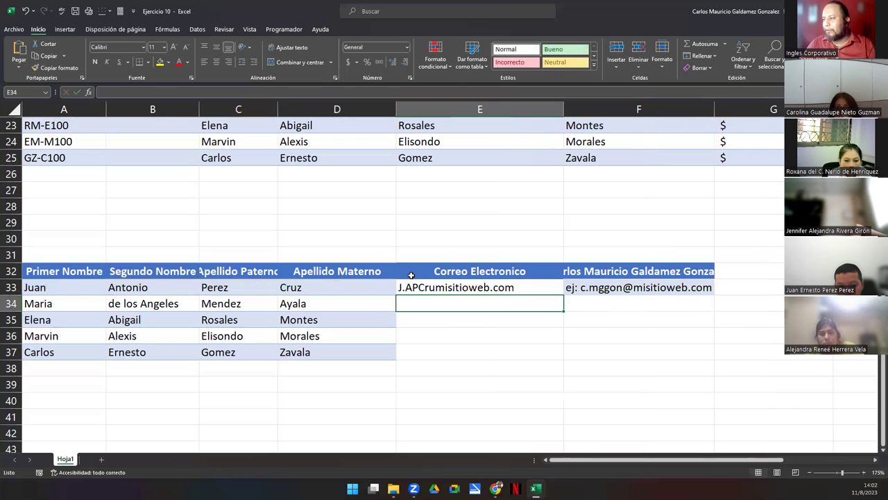
# Insert @ before misitioweb.com in the last text of the E33 formula
pyautogui.click(429, 291)
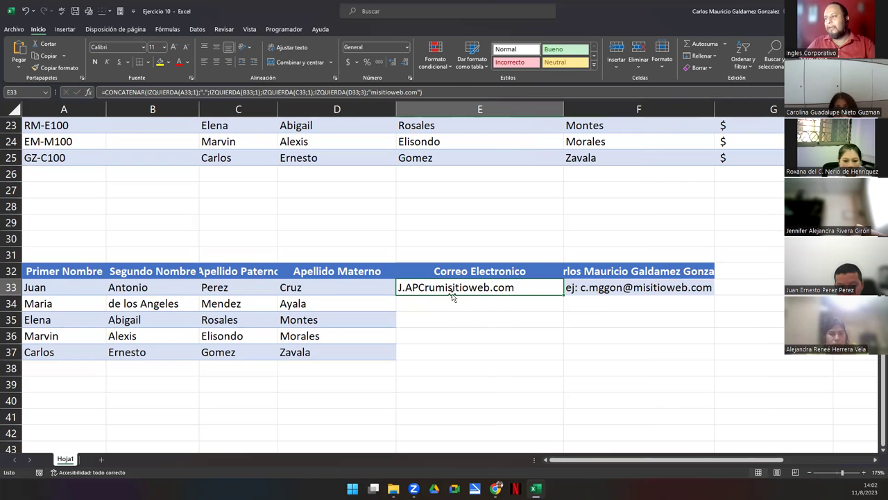
pyautogui.doubleClick(437, 287)
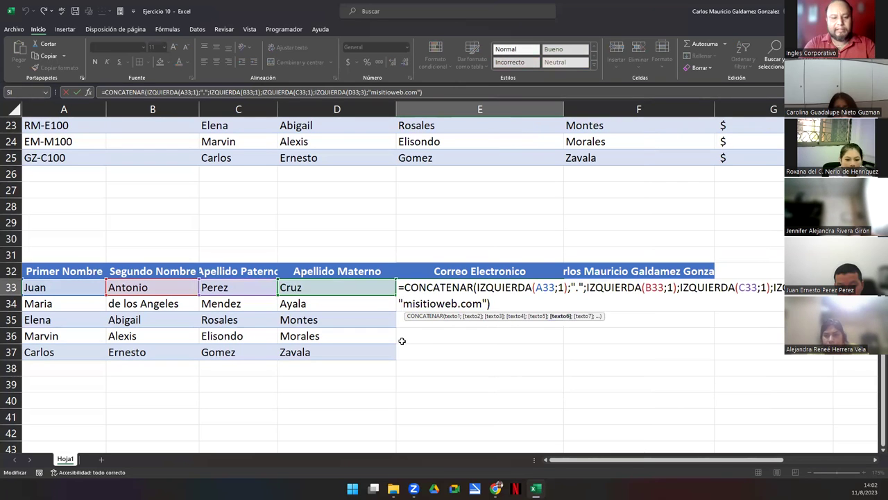
pyautogui.write('@')
pyautogui.press('Return')
pyautogui.press('Up')
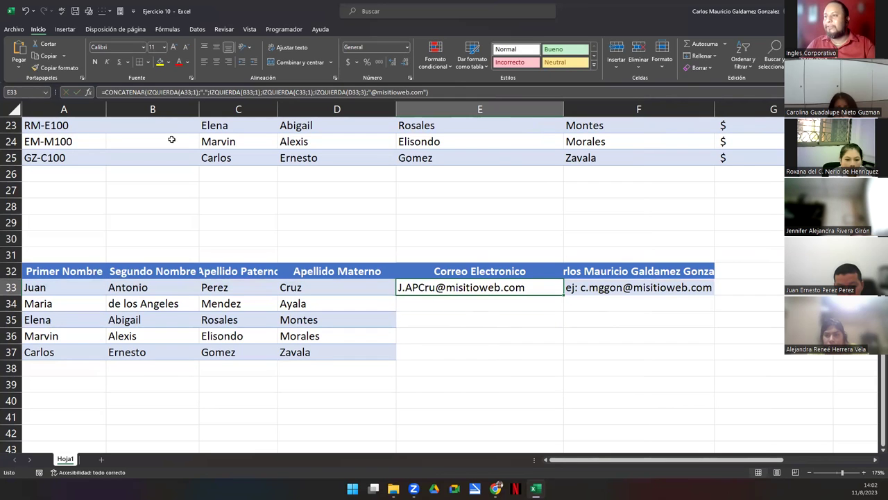
# Wrap the whole CONCATENAR formula in E33 in the MINUSC function to convert the address to lowercase
pyautogui.press('F2')
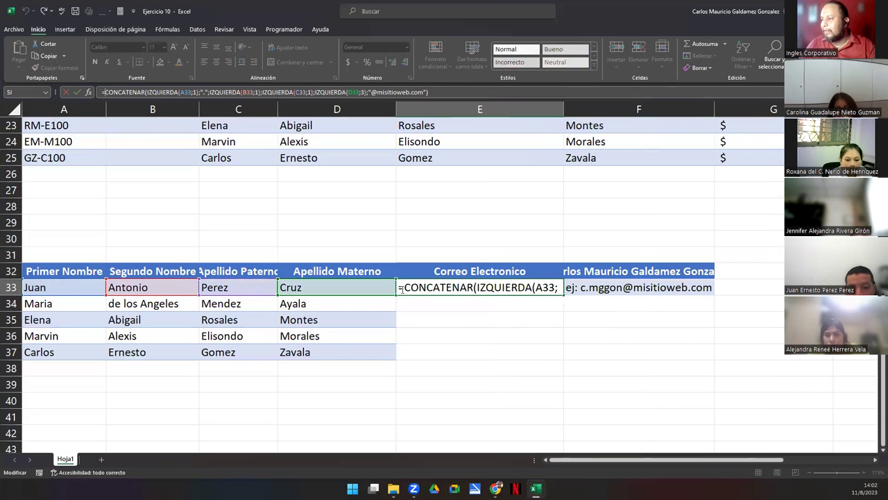
pyautogui.write('minus')
pyautogui.press('Tab')
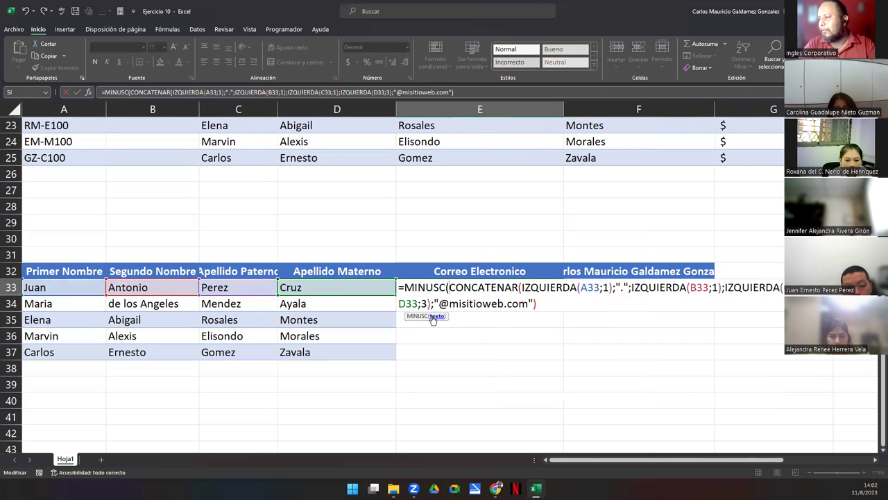
pyautogui.press('End')
pyautogui.write(')')
pyautogui.press('Return')
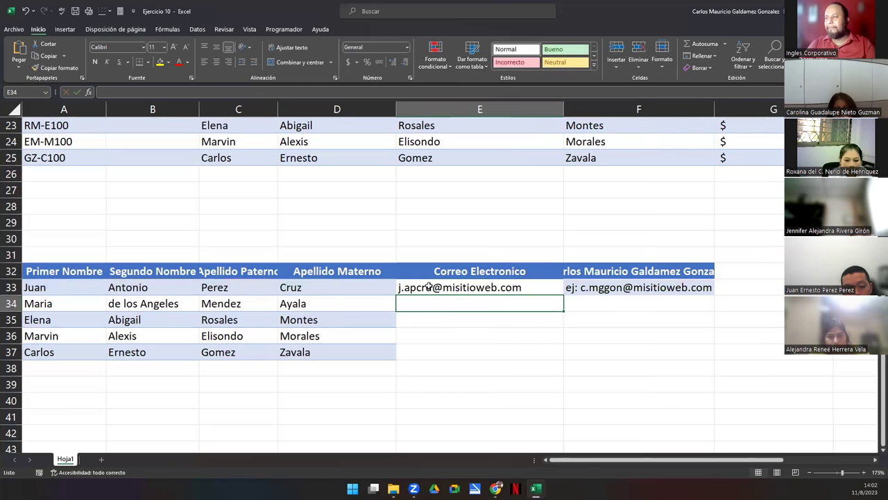
# Compare the generated address in E33 with the name and surname cells A33 to D33
pyautogui.click(428, 286)
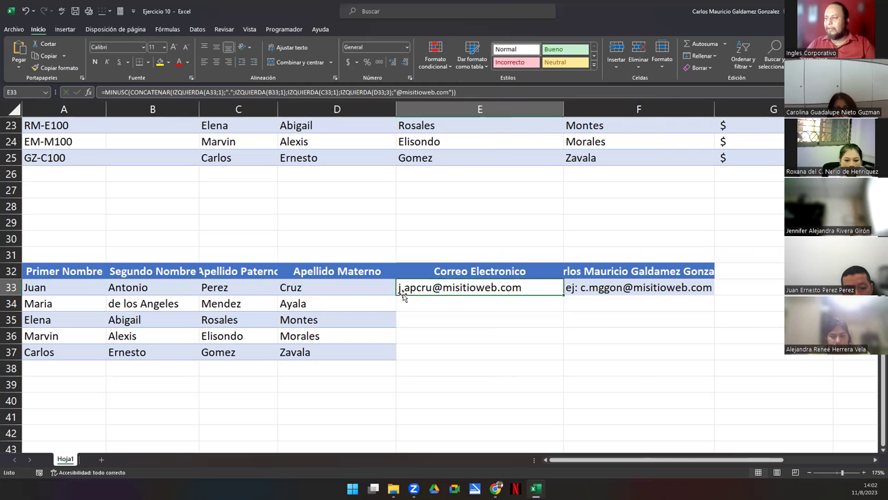
pyautogui.click(41, 287)
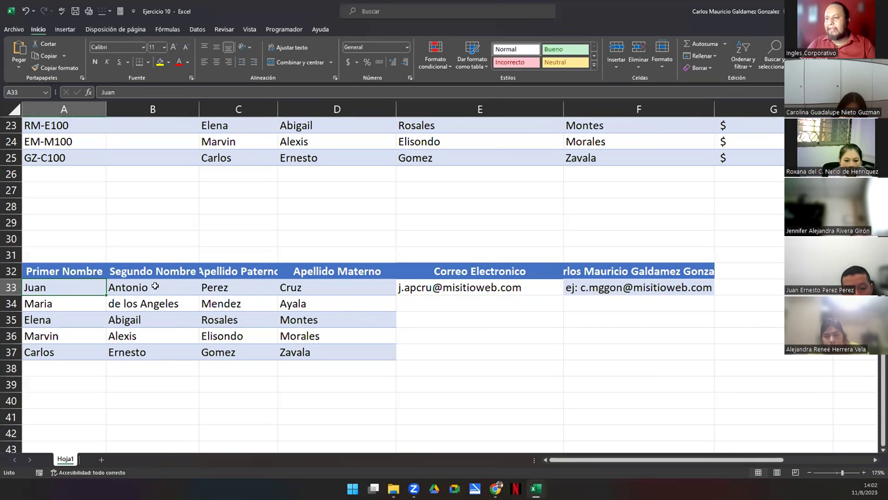
pyautogui.click(177, 286)
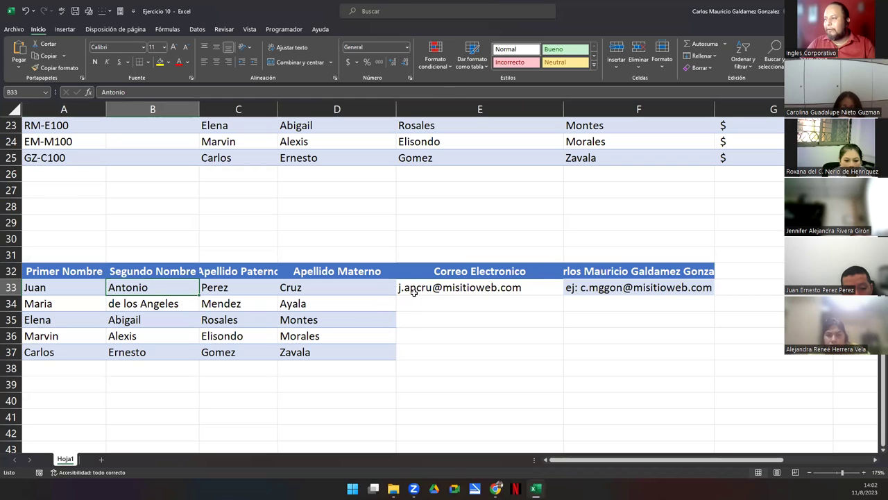
pyautogui.press('Right')
pyautogui.press('Right')
pyautogui.press('Right')
pyautogui.click(227, 289)
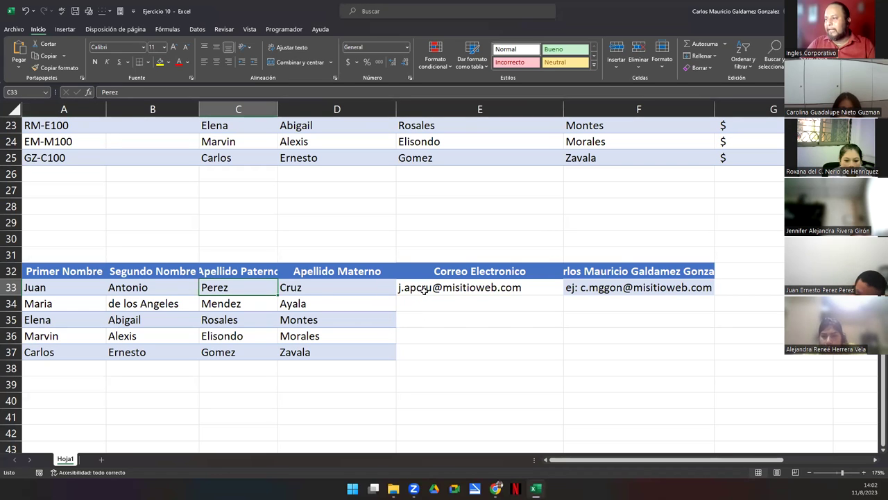
pyautogui.click(313, 288)
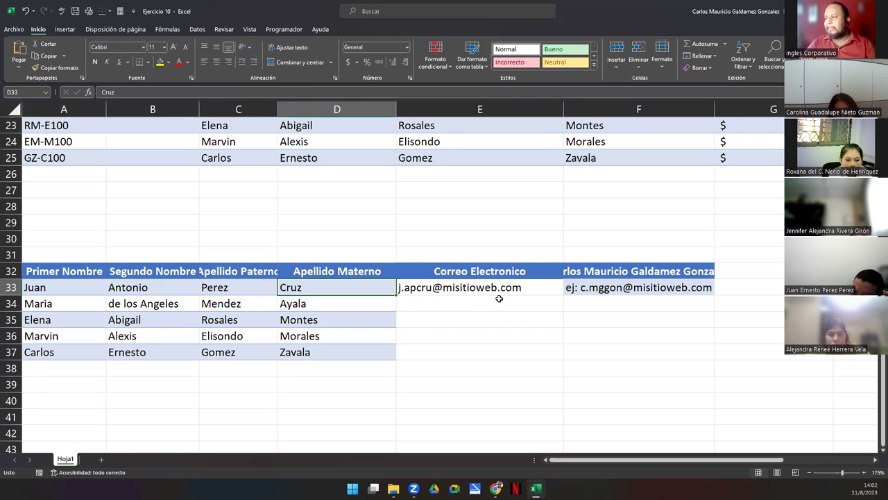
# Fill the E33 formula down the Correo Electronico column through E37
pyautogui.click(537, 287)
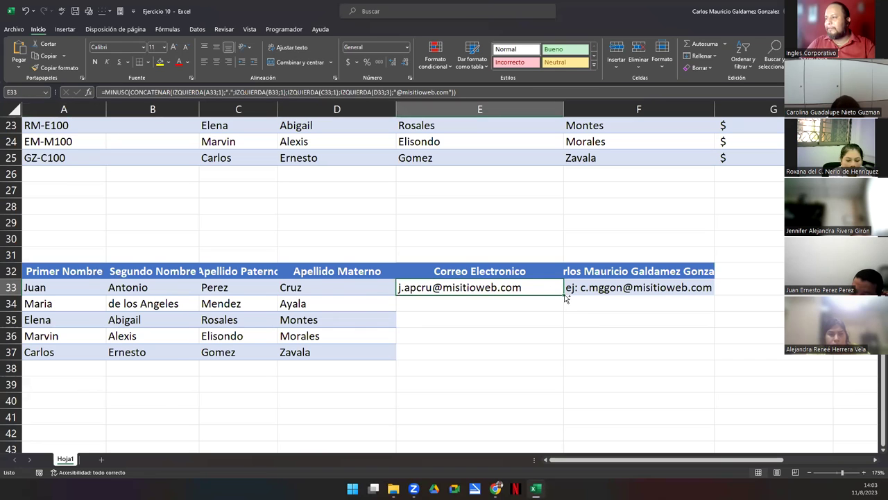
pyautogui.doubleClick(565, 295)
pyautogui.click(308, 336)
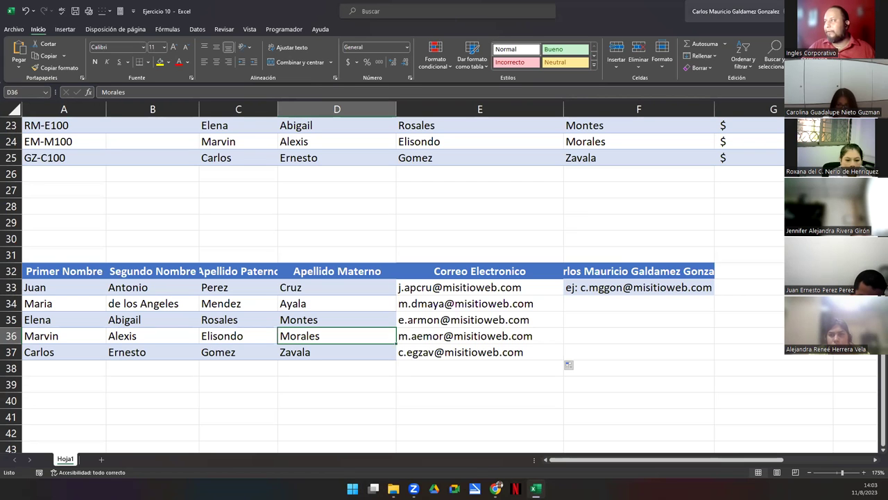
# Switch to the full-screen presentation, advance it to the ¡Muchas gracias! slide and stop sharing the screen
pyautogui.hotkey('alt', 'Tab')
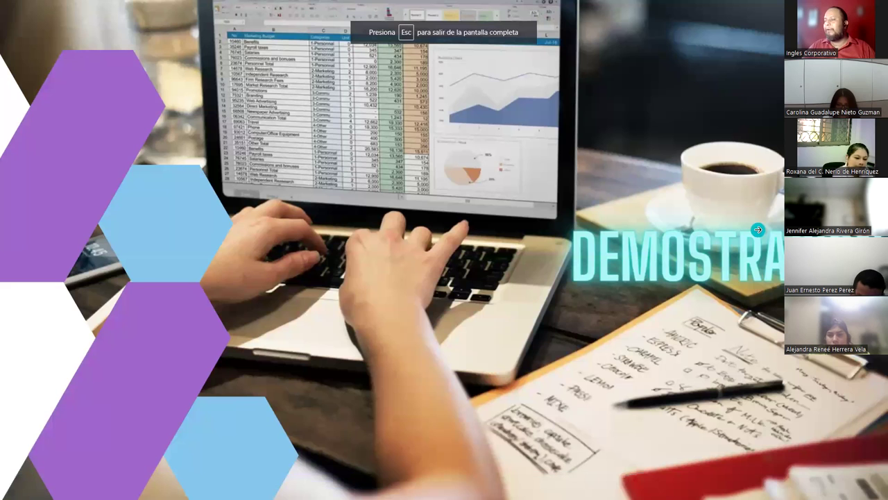
pyautogui.click(364, 119)
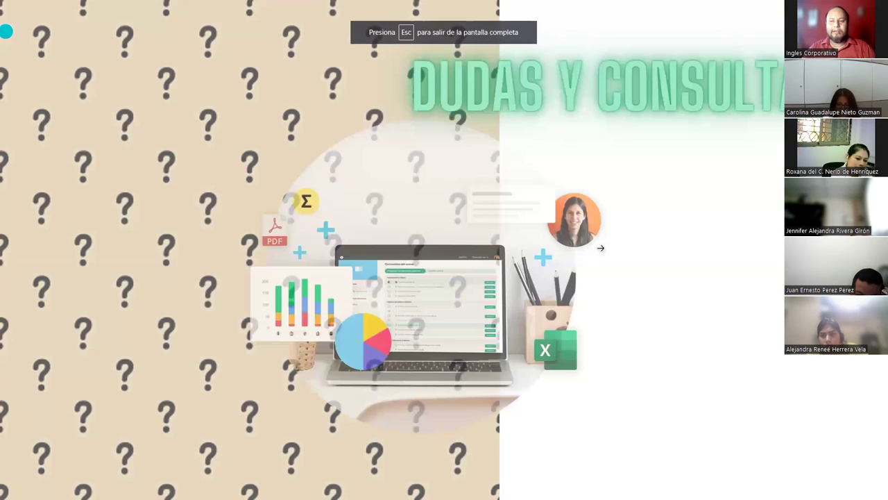
pyautogui.press('Right')
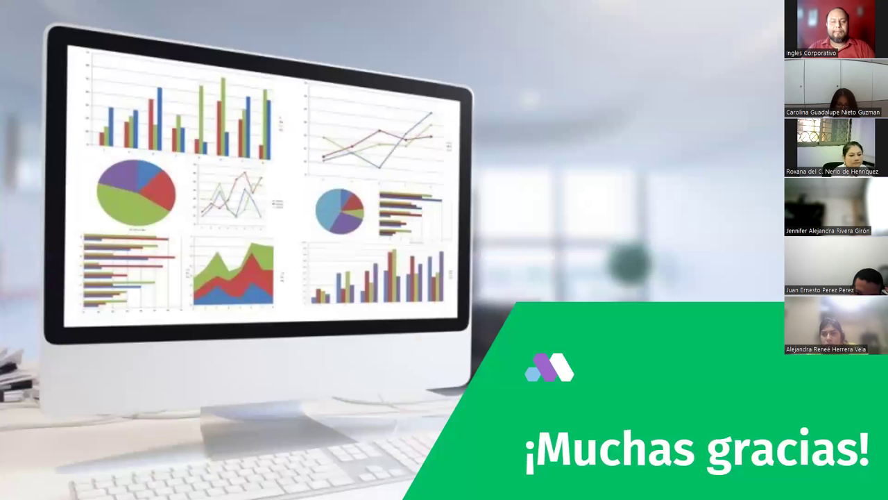
pyautogui.hotkey('alt', 's')
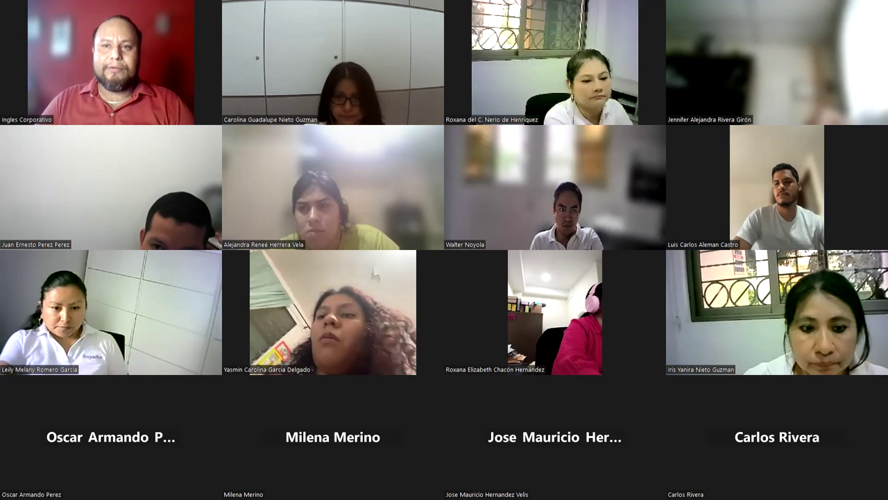